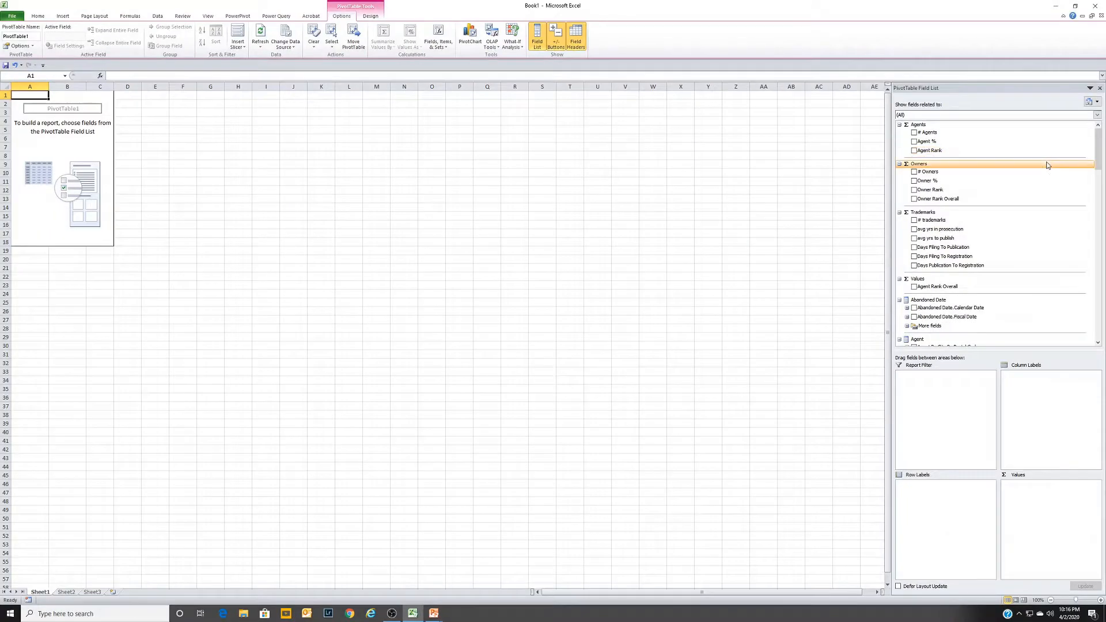
- Look through the PivotTable fields and add the # trademarks measure to the values
left_click_drag(1101, 146, 1102, 178)
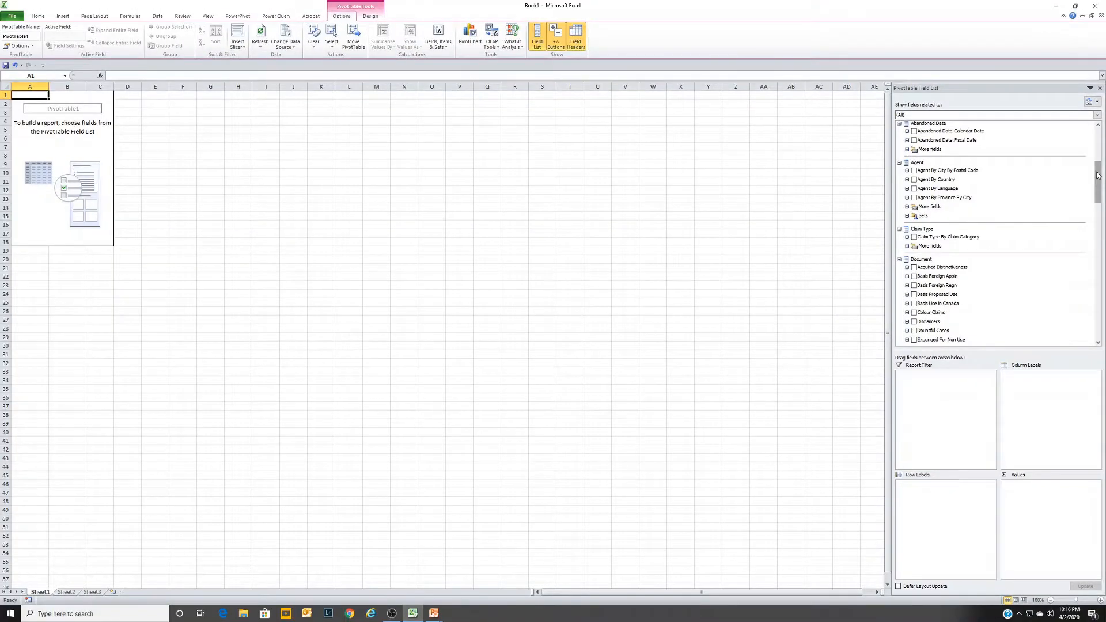
left_click_drag(1089, 179, 1092, 231)
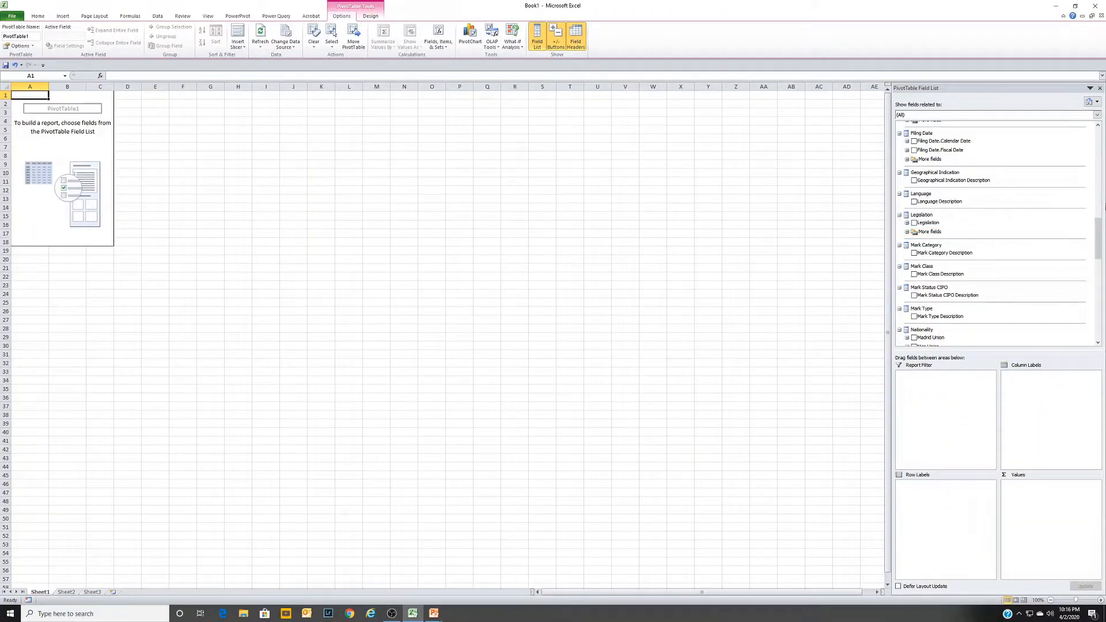
left_click_drag(1100, 213, 1103, 137)
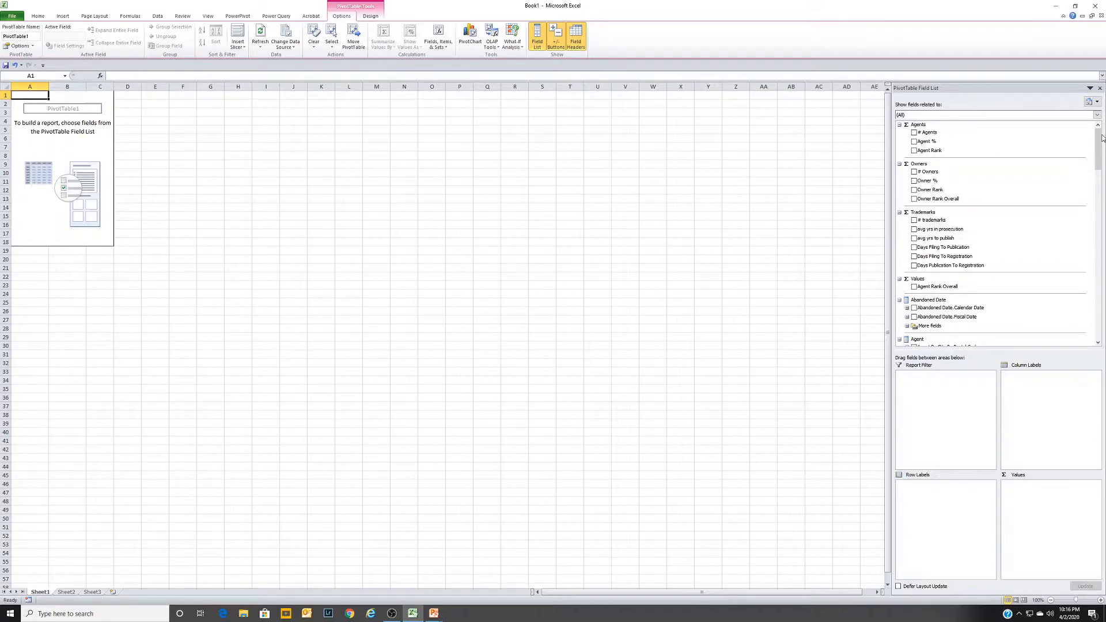
left_click(914, 221)
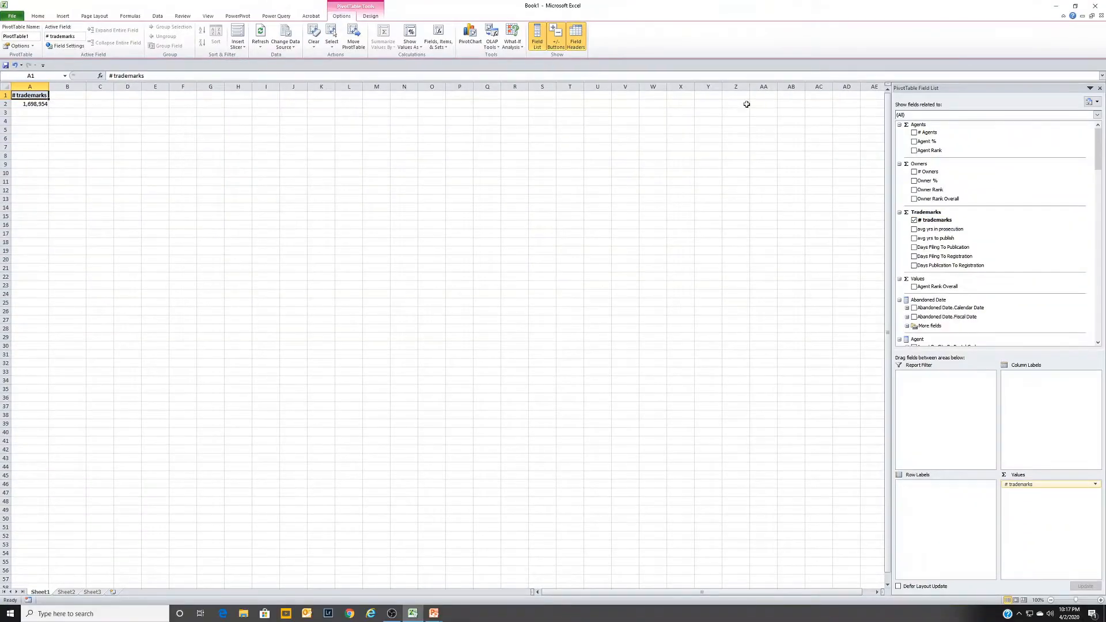
- Break the trademark counts down by Language Description in rows, filtering out "unknown or missing language"
left_click_drag(1098, 142, 1090, 224)
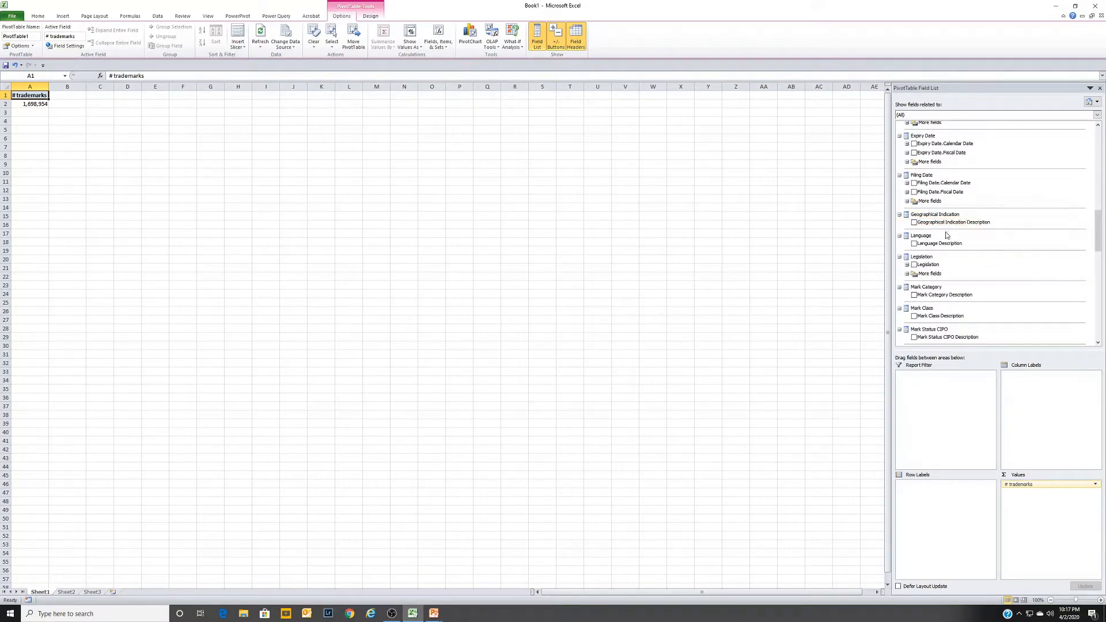
left_click(915, 245)
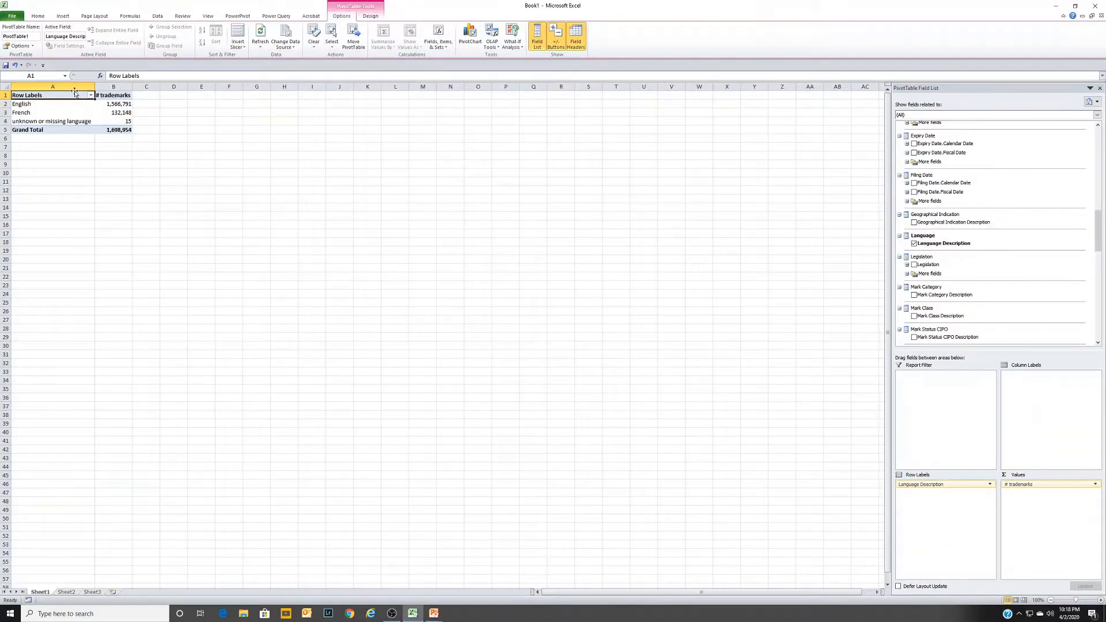
left_click(91, 96)
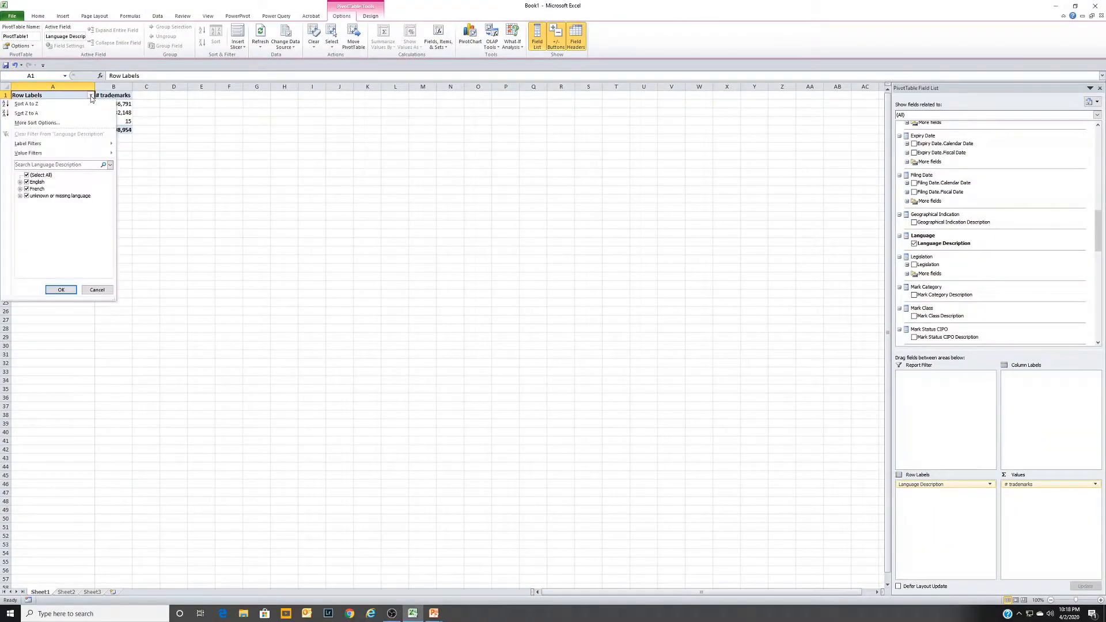
left_click(26, 196)
left_click(61, 289)
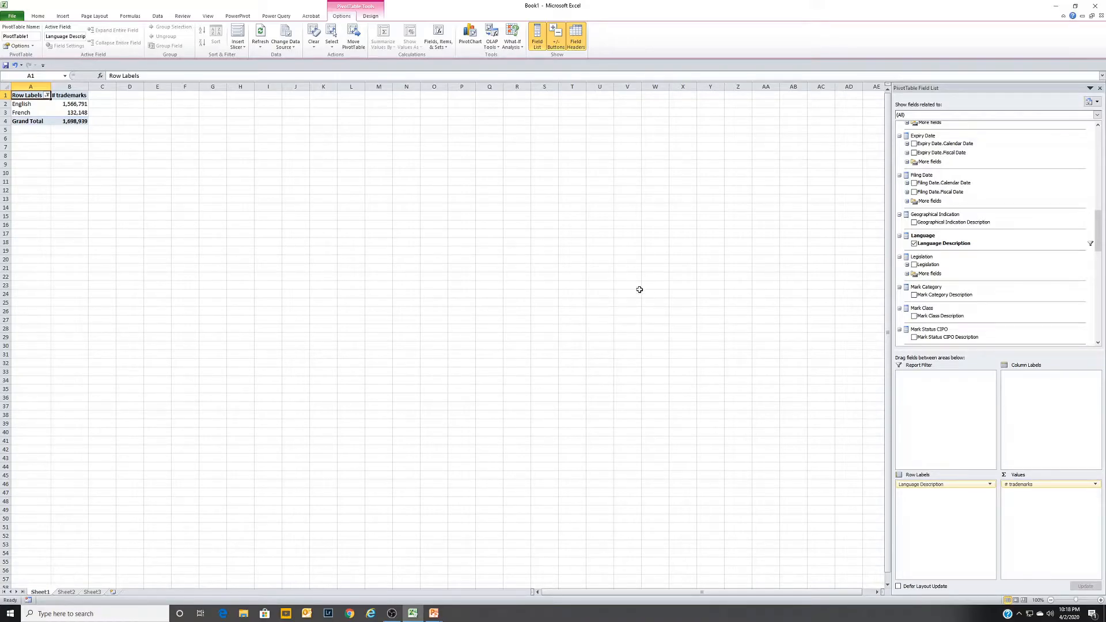
- Add Legislation beneath the language rows and expand ATM, Boy Scouts, Girl Guides, NFLD, TMA, TMDA and UCA to their full act names
left_click(915, 265)
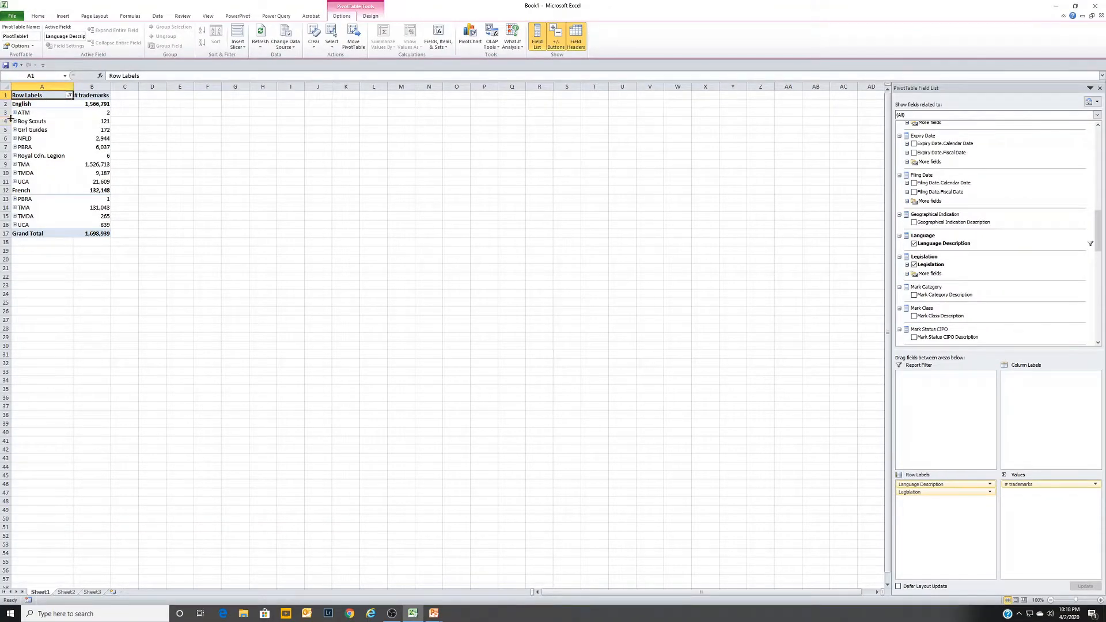
left_click(15, 113)
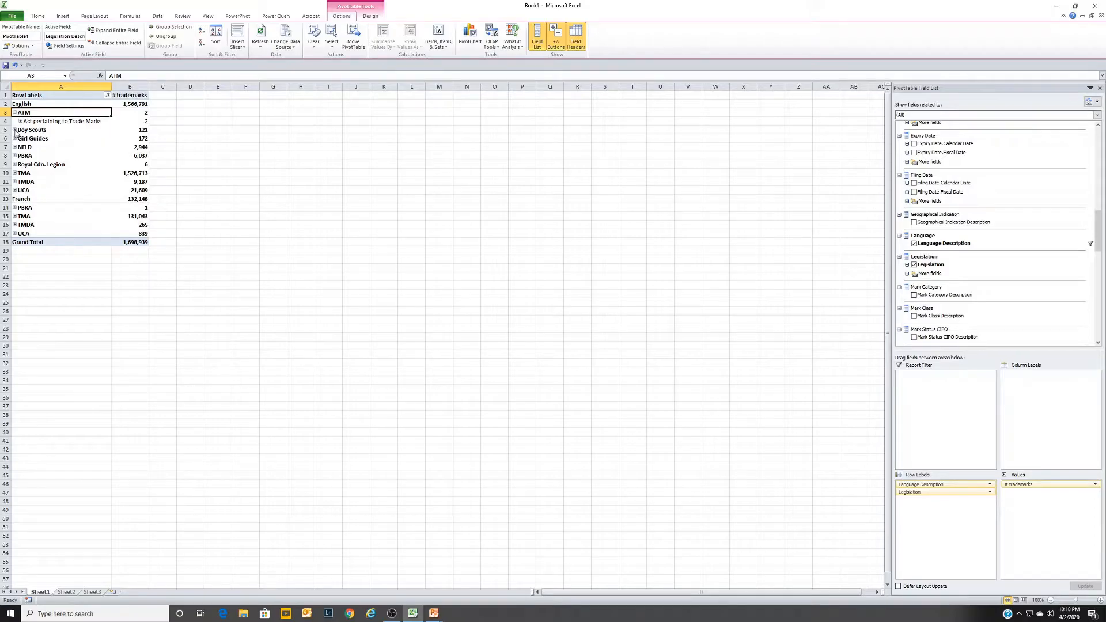
left_click(15, 129)
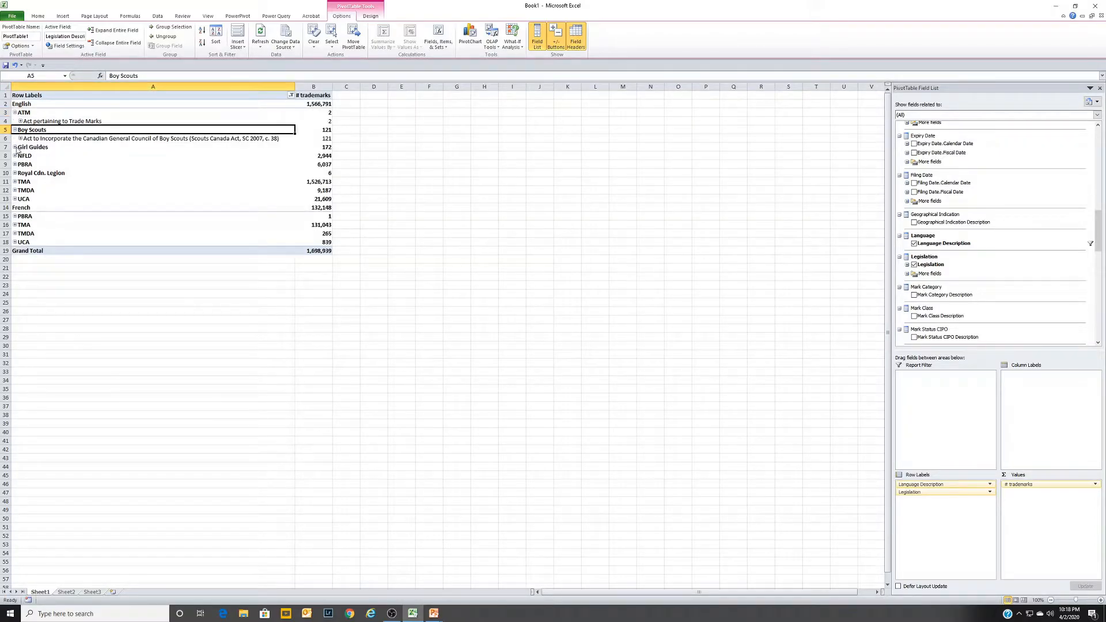
left_click(14, 147)
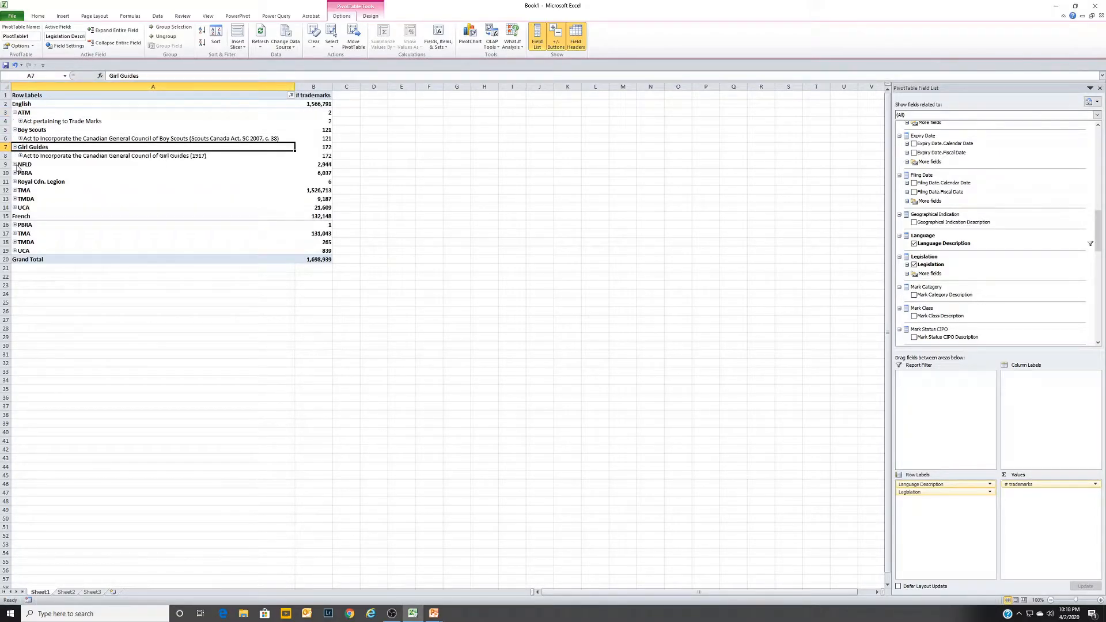
left_click(14, 165)
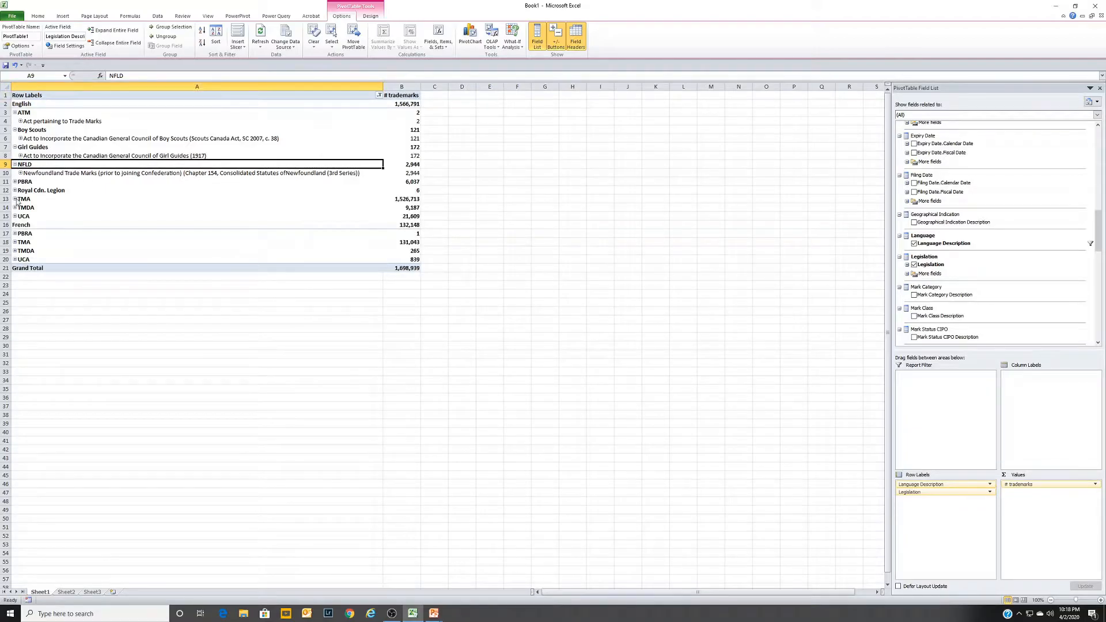
left_click(14, 199)
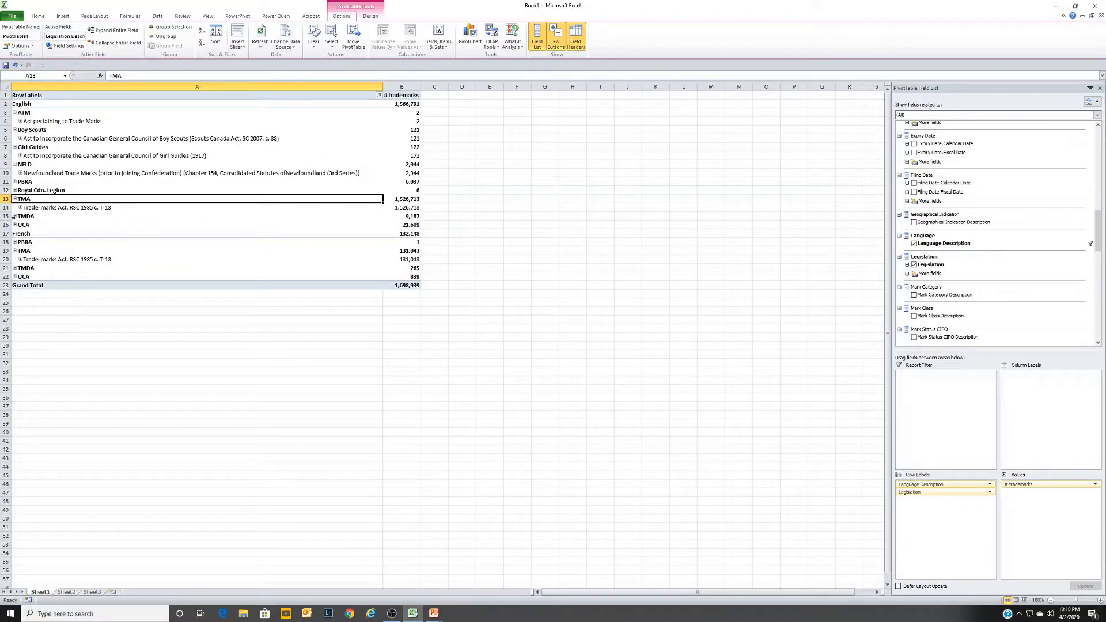
left_click(15, 217)
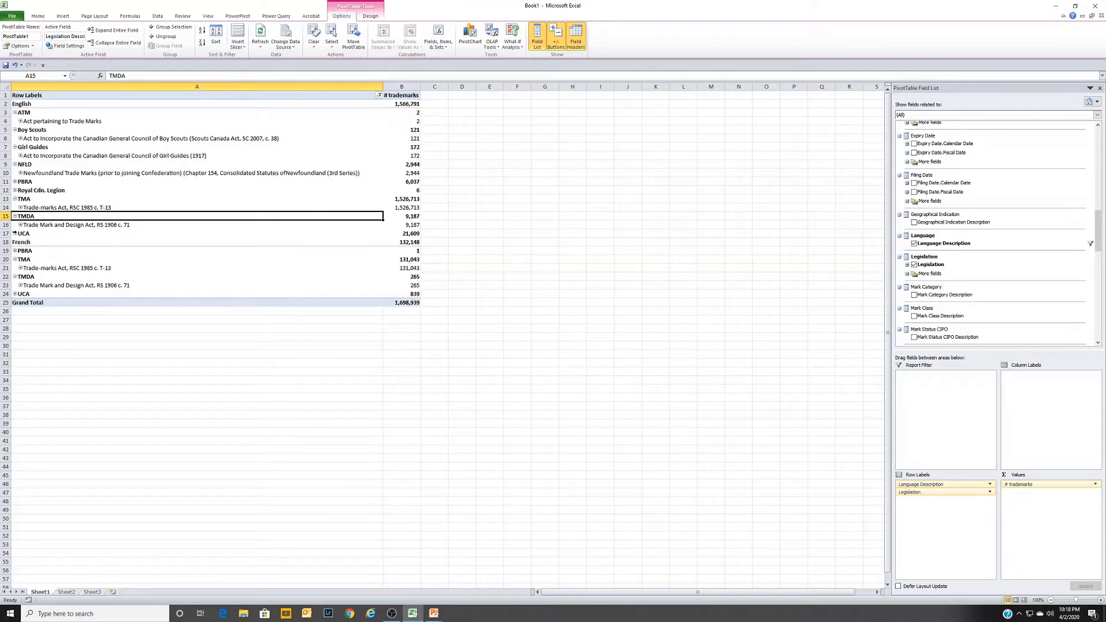
left_click(14, 233)
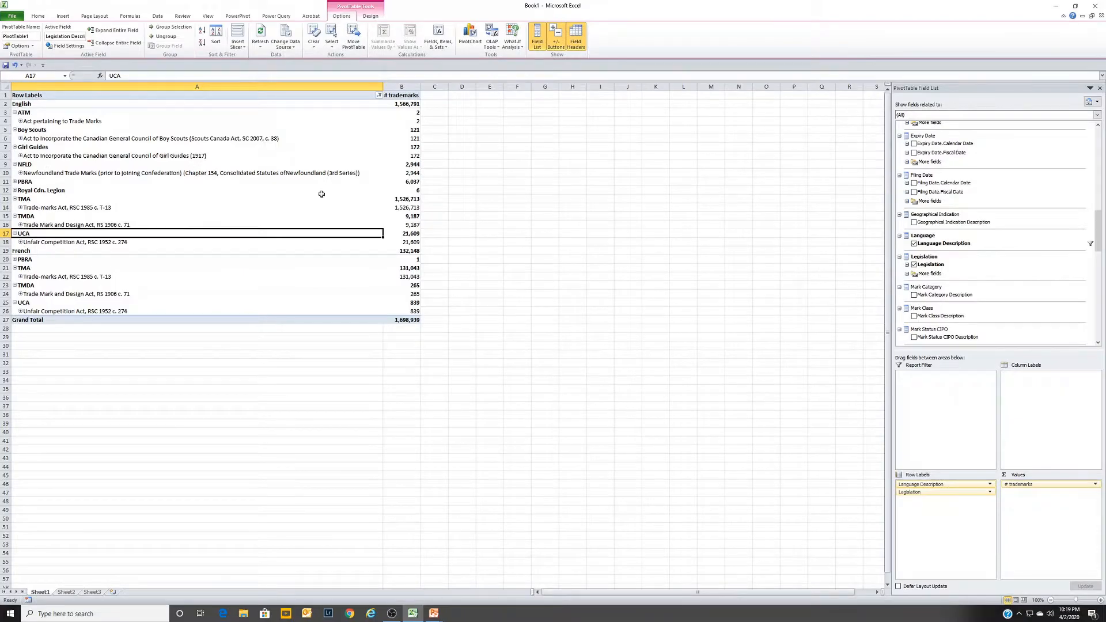
- Add Mark Class Description to the row labels beneath Legislation
left_click(915, 317)
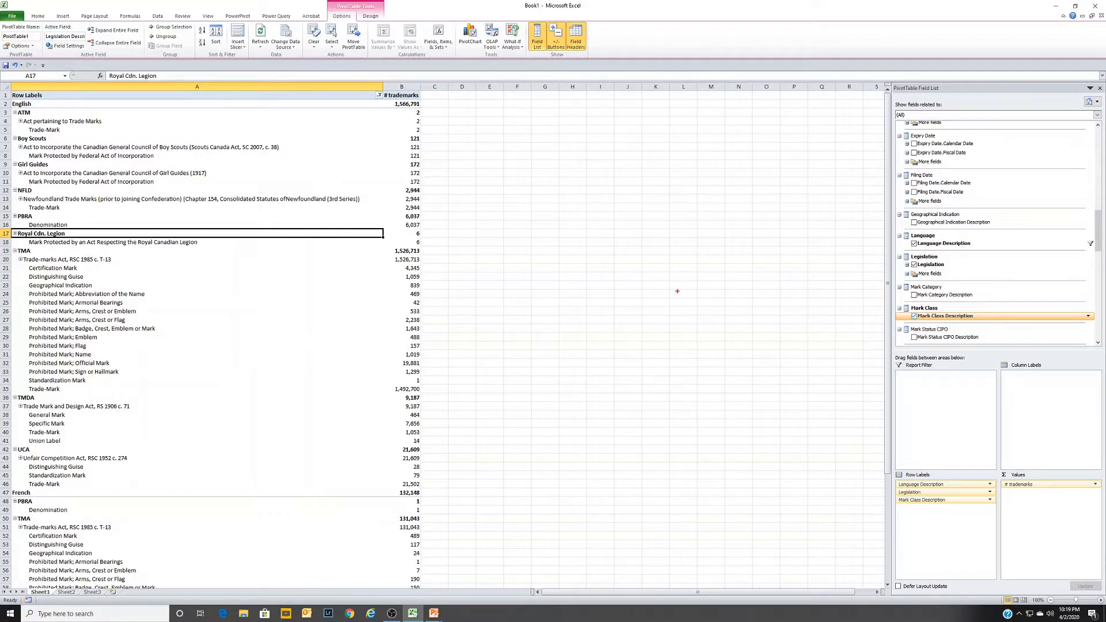
mouse_move(80, 261)
left_mouse_down()
mouse_move(22, 259)
mouse_move(16, 375)
mouse_move(27, 397)
mouse_move(83, 403)
mouse_move(166, 383)
mouse_move(173, 300)
mouse_move(76, 264)
left_mouse_up()
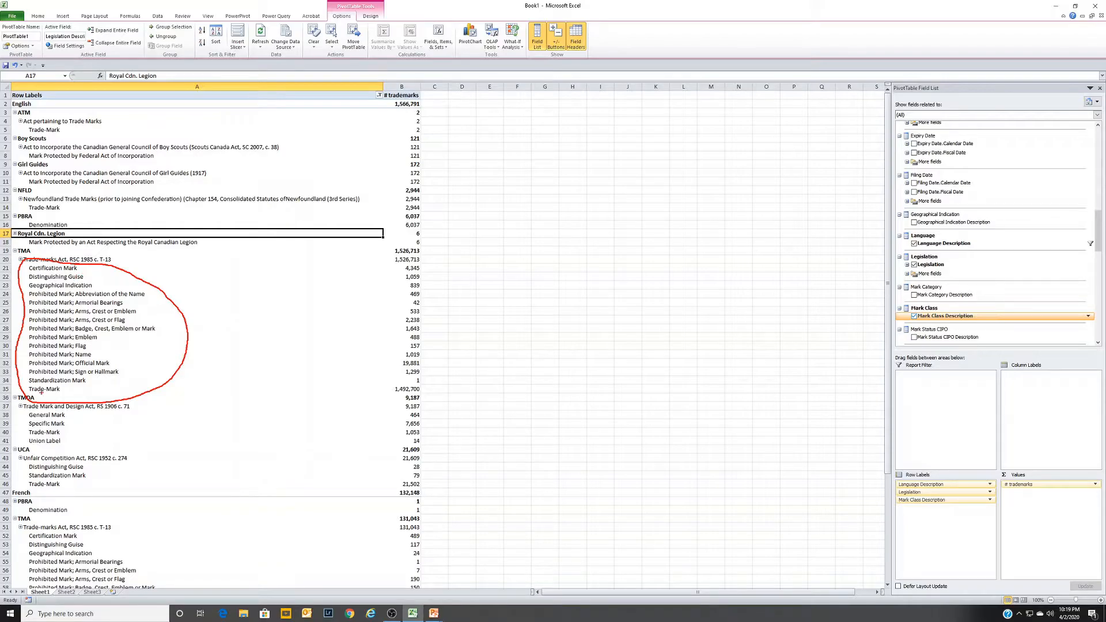
mouse_move(51, 411)
left_mouse_down()
mouse_move(22, 416)
mouse_move(19, 432)
mouse_move(59, 452)
mouse_move(75, 433)
mouse_move(57, 411)
left_mouse_up()
mouse_move(25, 464)
left_mouse_down()
mouse_move(25, 488)
mouse_move(87, 495)
mouse_move(99, 471)
mouse_move(58, 460)
left_mouse_up()
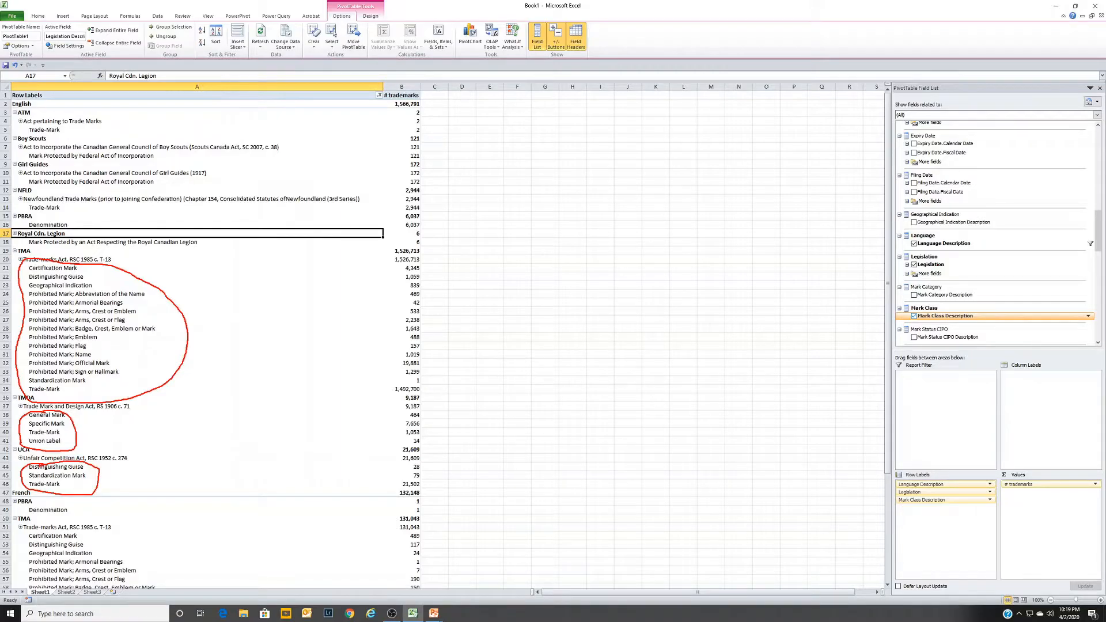
key("Escape")
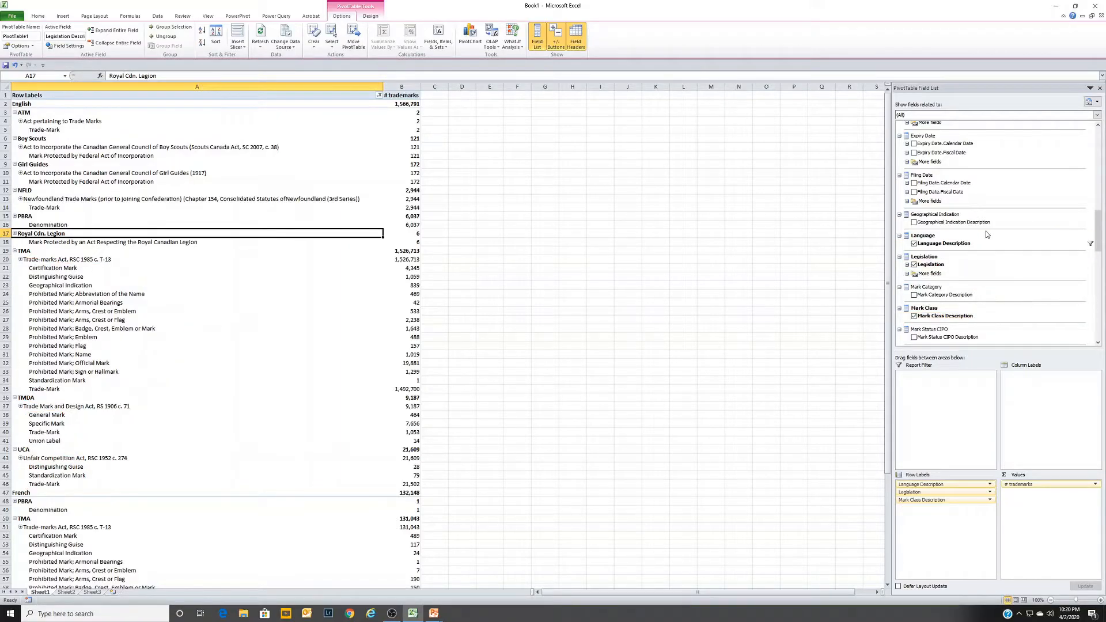
- Add Mark Status CIPO Description as the innermost row label and look over the statuses under Certification Mark
left_click_drag(1097, 228, 1098, 245)
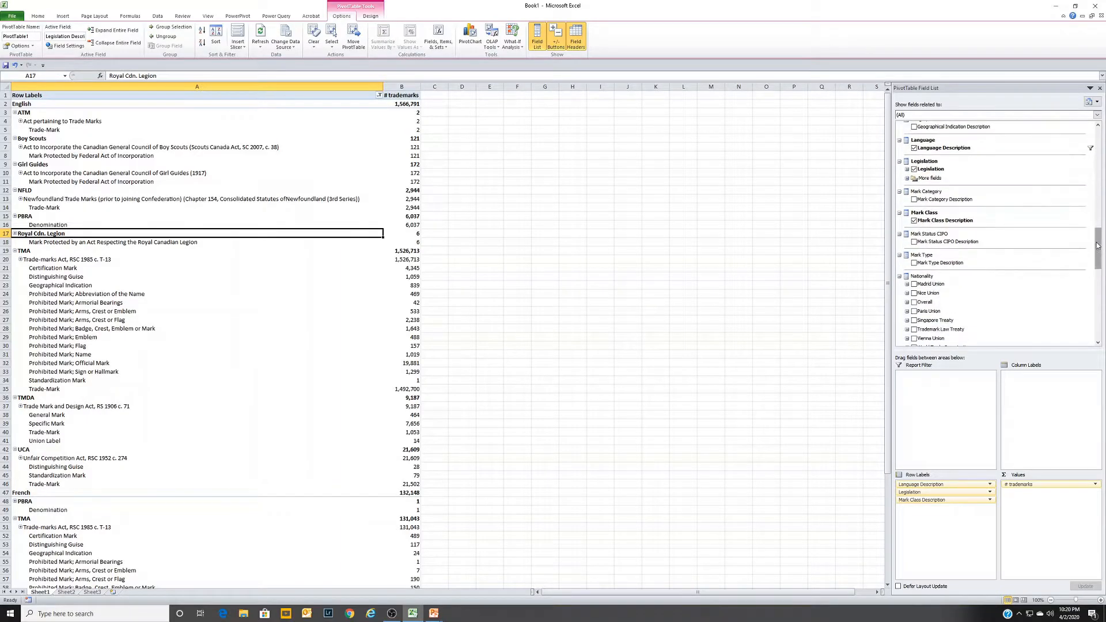
left_click(914, 243)
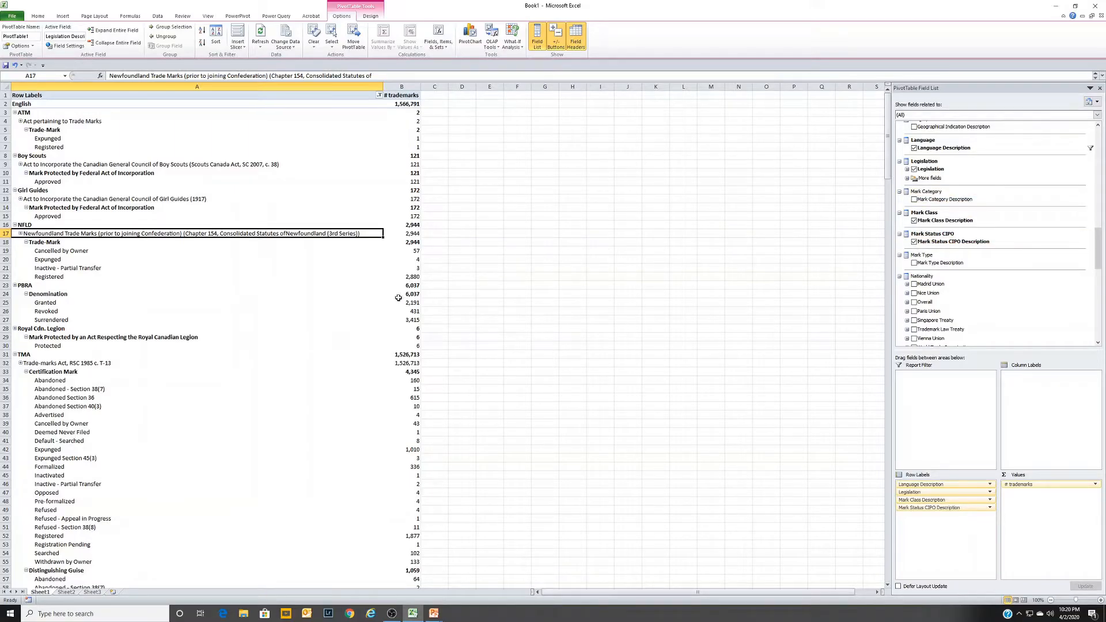
scroll(271, 344, "down", 4)
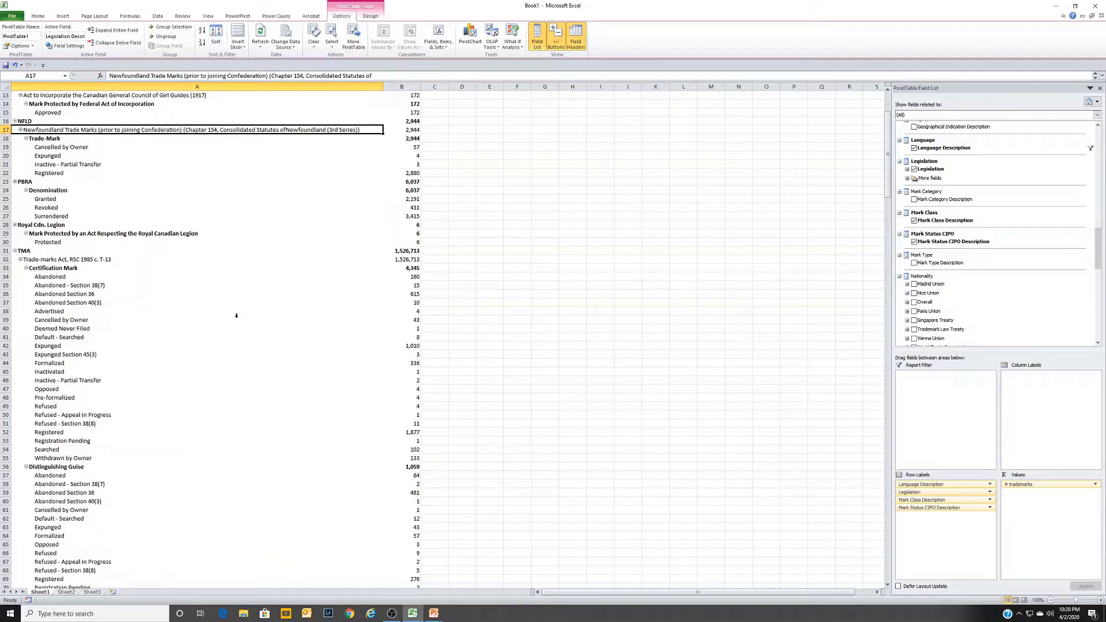
mouse_move(75, 274)
left_mouse_down()
mouse_move(28, 277)
mouse_move(22, 449)
mouse_move(52, 468)
mouse_move(115, 465)
mouse_move(159, 352)
mouse_move(128, 277)
mouse_move(77, 275)
left_mouse_up()
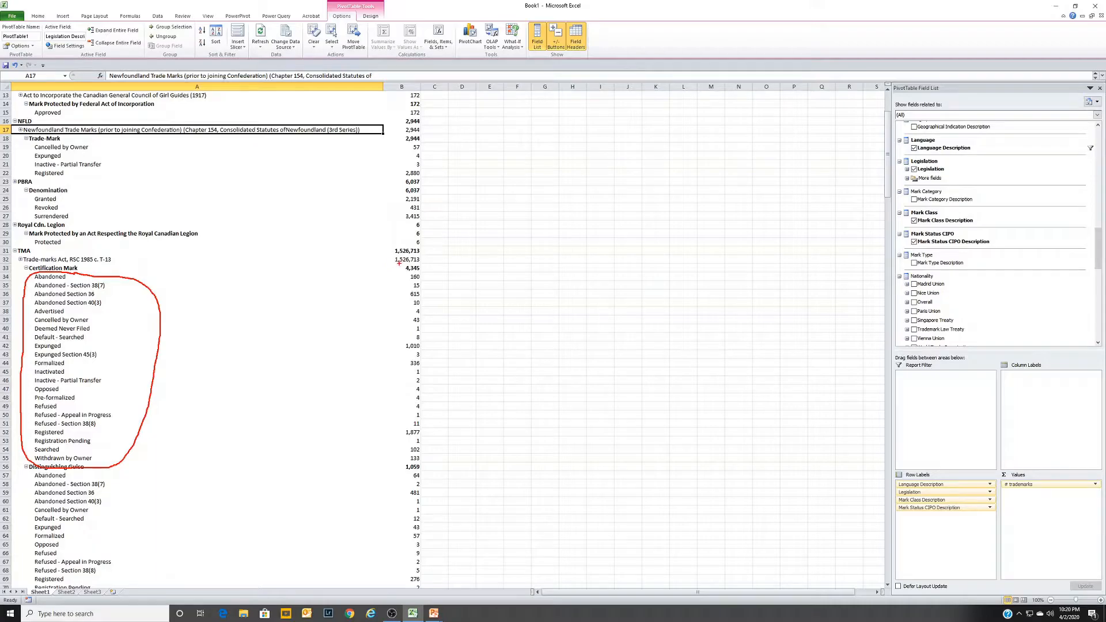
mouse_move(402, 264)
left_mouse_down()
mouse_move(378, 294)
mouse_move(367, 362)
mouse_move(391, 449)
mouse_move(406, 461)
mouse_move(431, 456)
mouse_move(413, 326)
mouse_move(439, 285)
mouse_move(420, 269)
left_mouse_up()
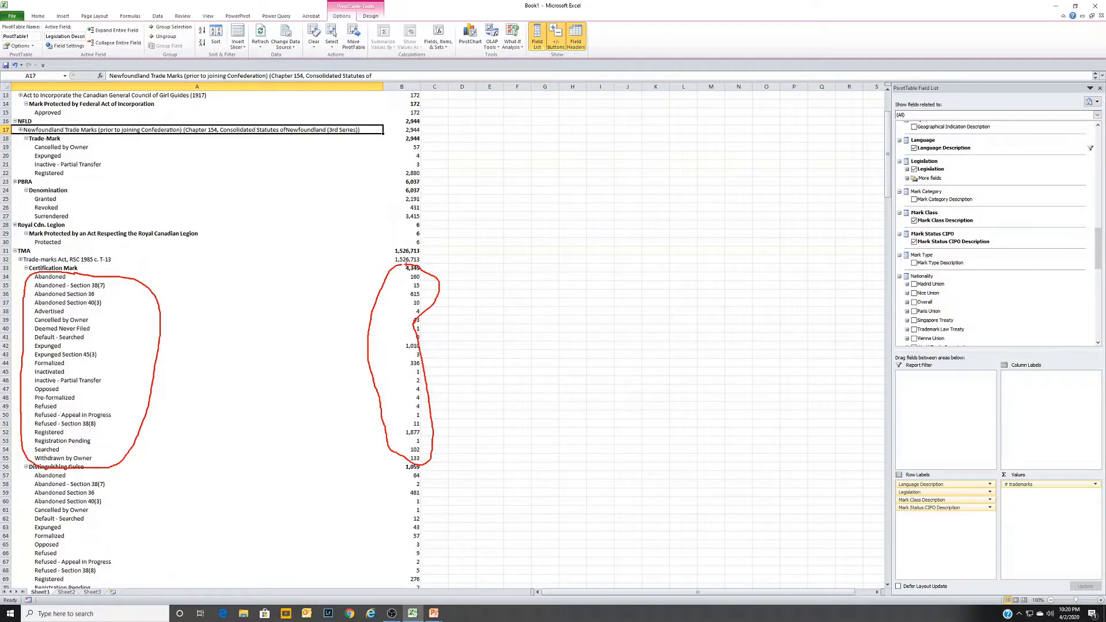
key("Escape")
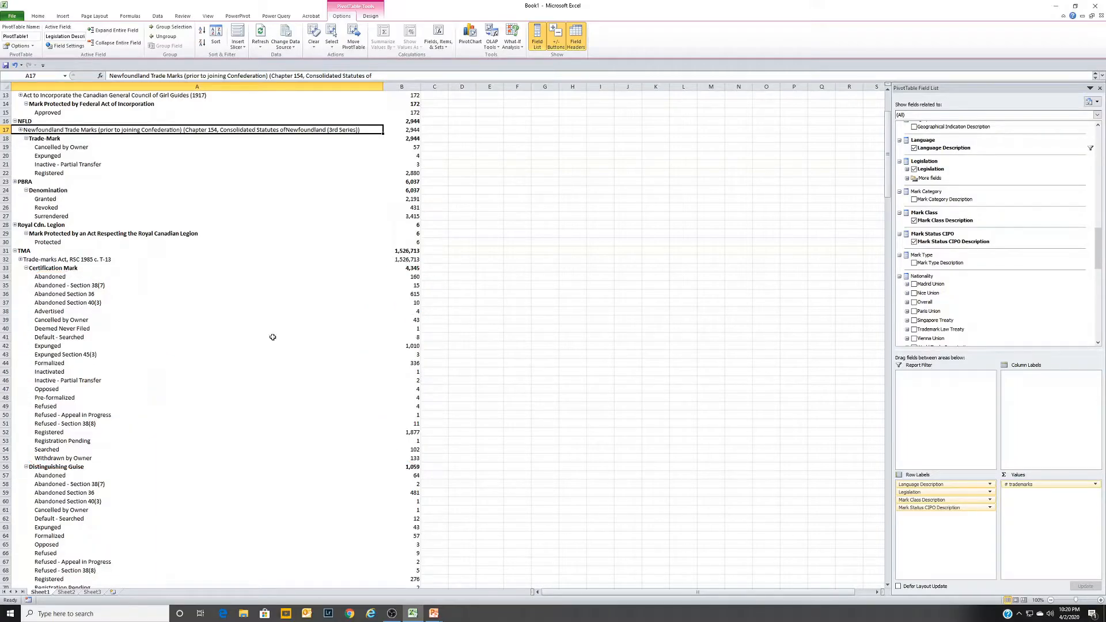
- Add Agent By Province By City, move it from the row labels to the report filter, and return to cell A1
left_click_drag(1099, 248, 1104, 182)
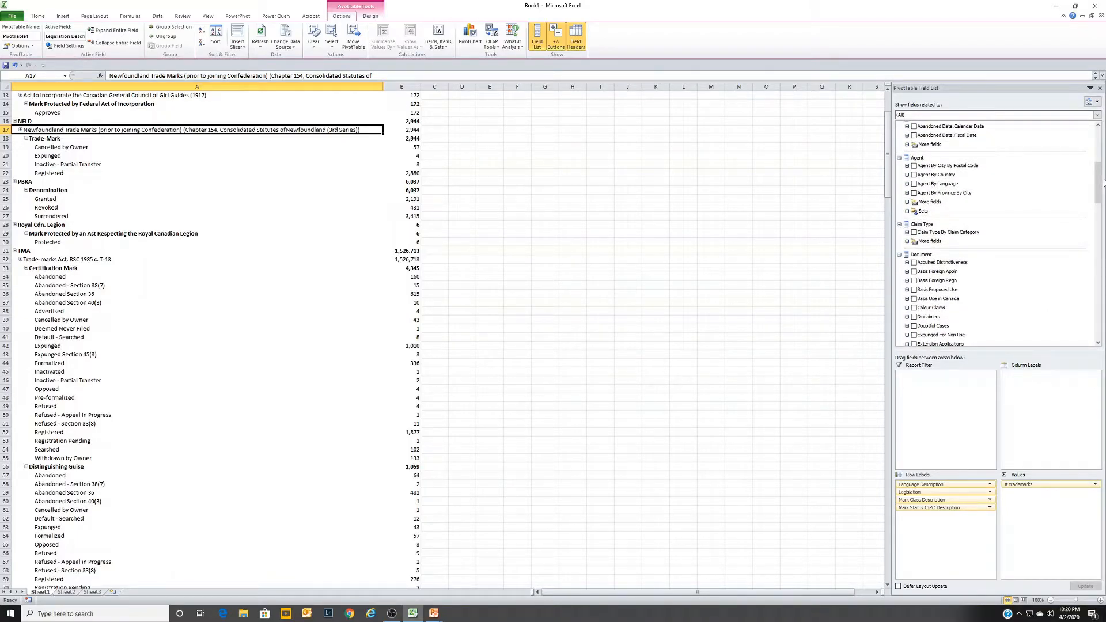
left_click(914, 193)
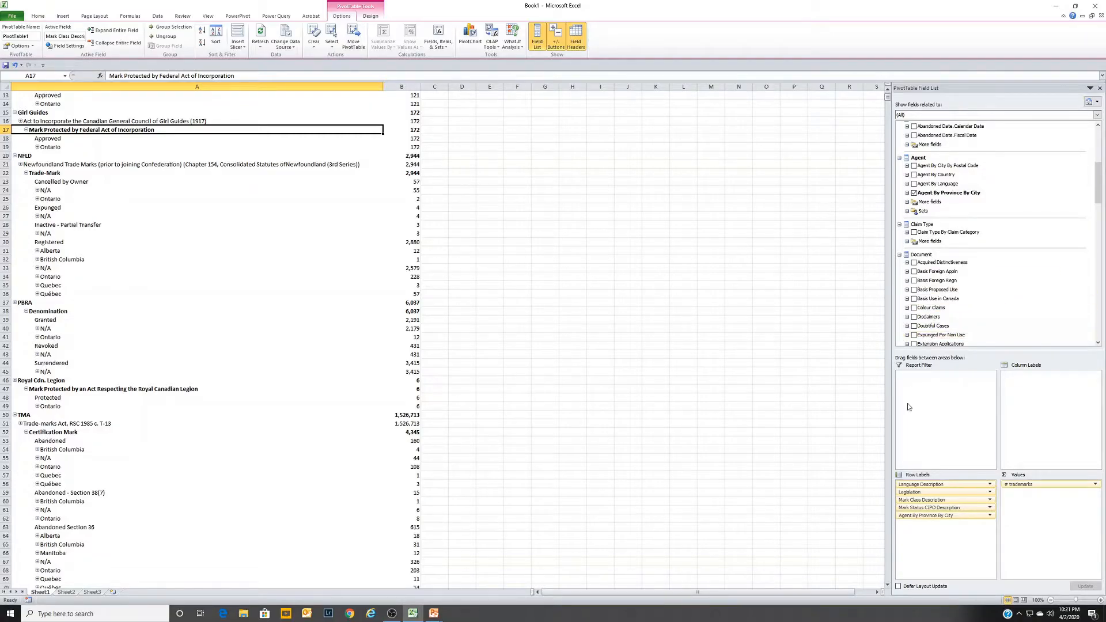
left_click_drag(926, 518, 930, 392)
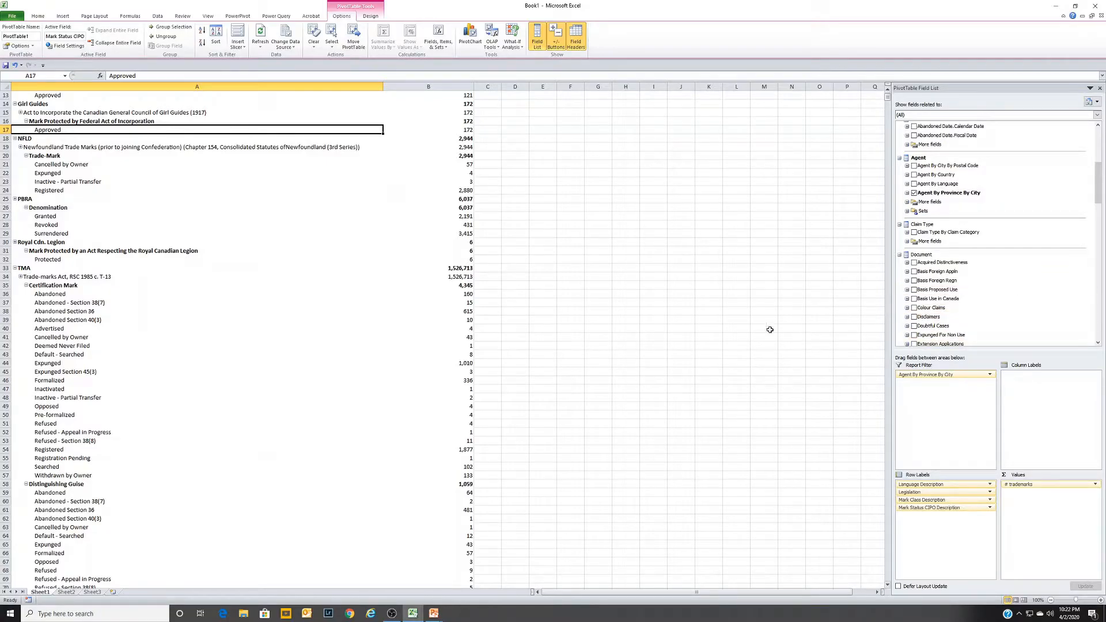
left_click(365, 238)
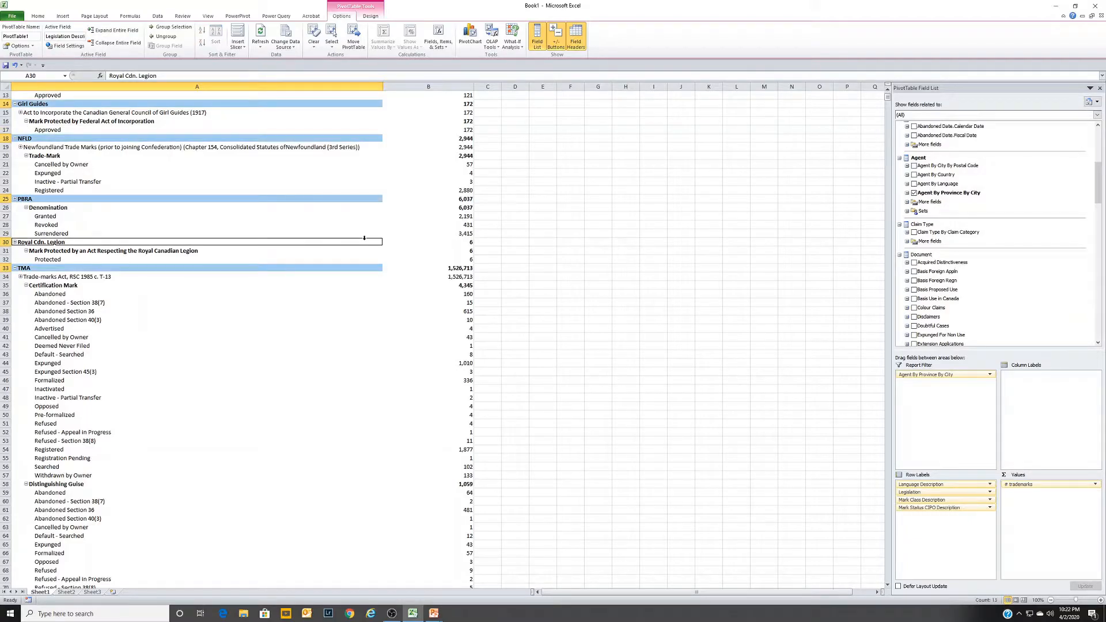
key("ctrl+Home")
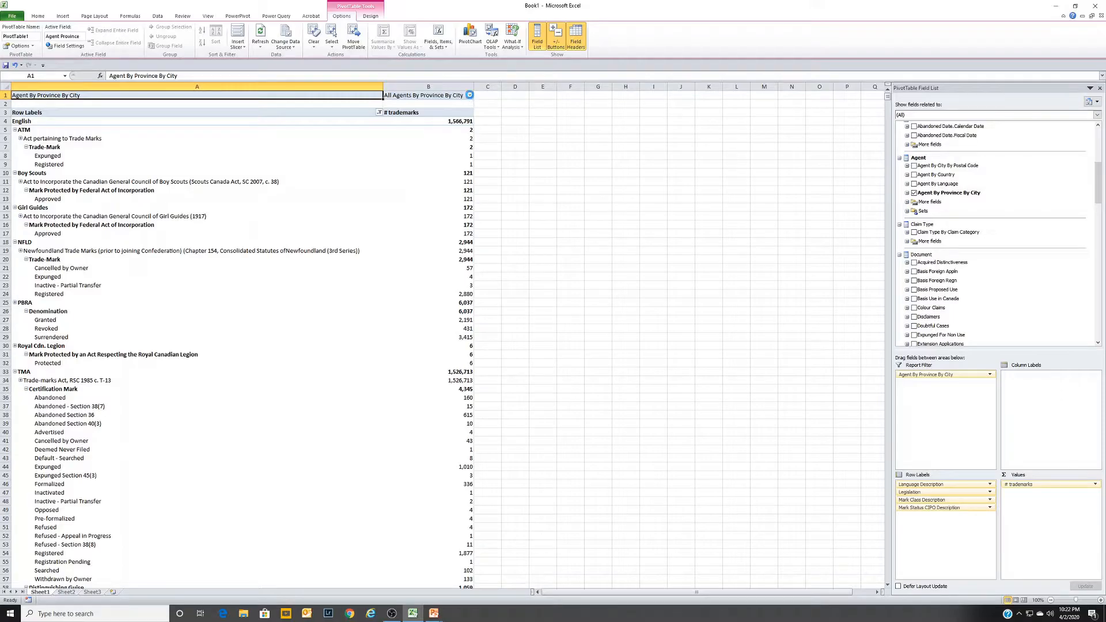
left_click(470, 96)
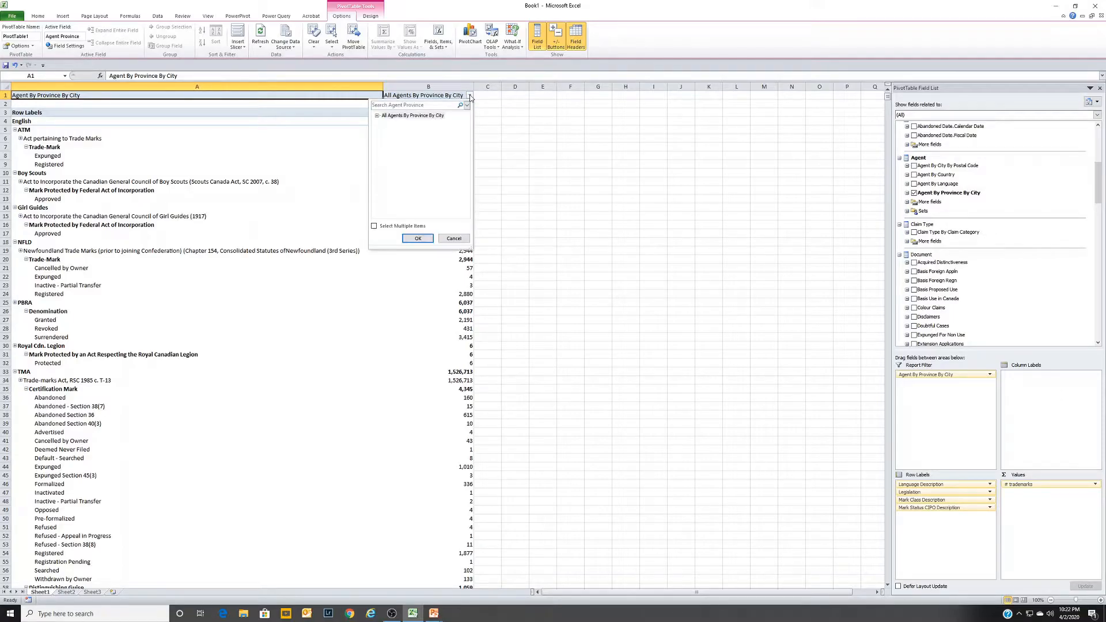
left_click(374, 226)
left_click(377, 115)
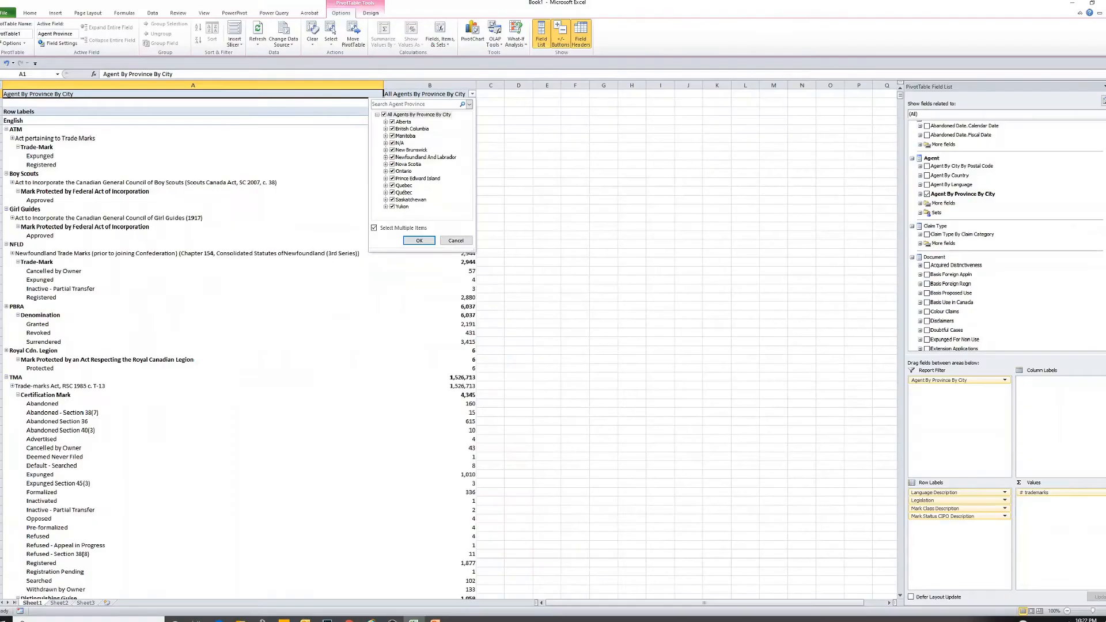
left_click(365, 138)
- Filter Agent By Province By City, with multiple selection enabled, to only BENNETT JONES LLP under Calgary, Alberta
left_click(469, 96)
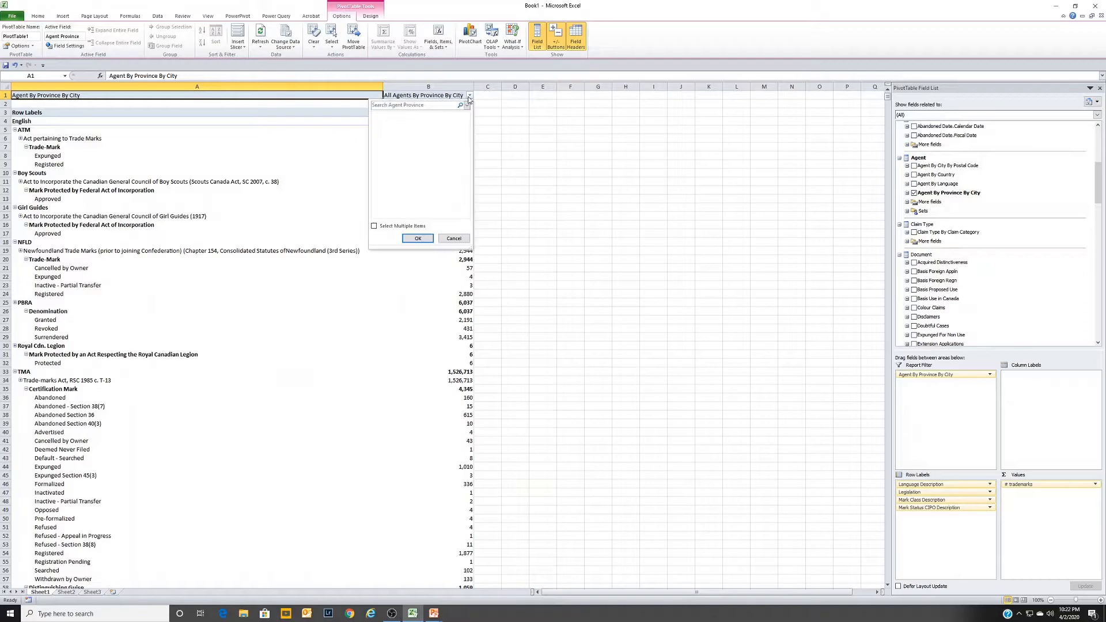
left_click(377, 116)
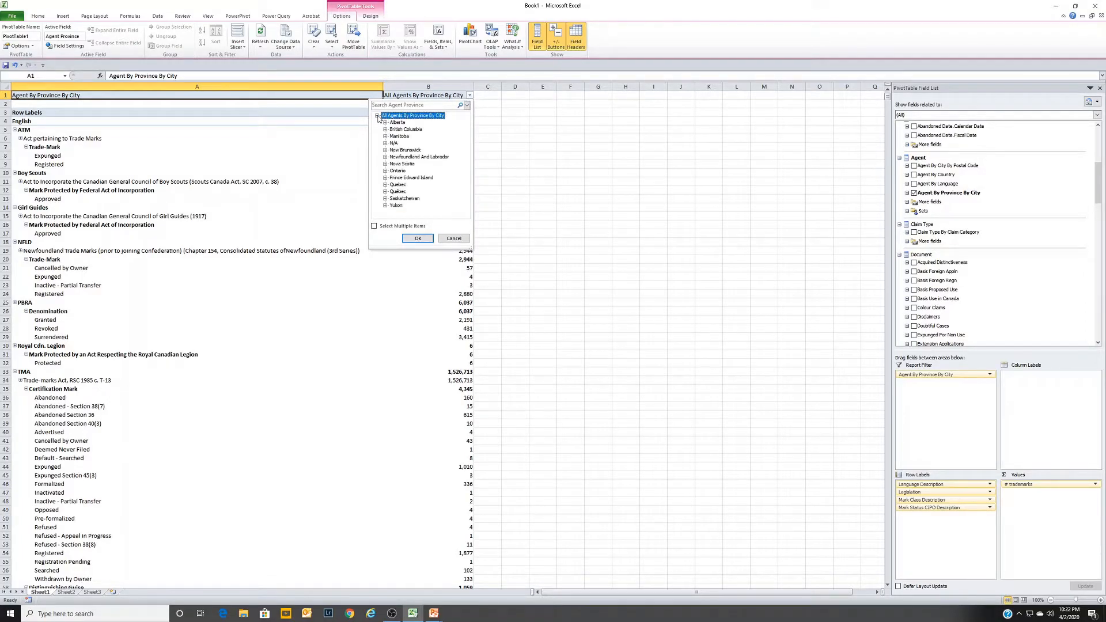
left_click(374, 226)
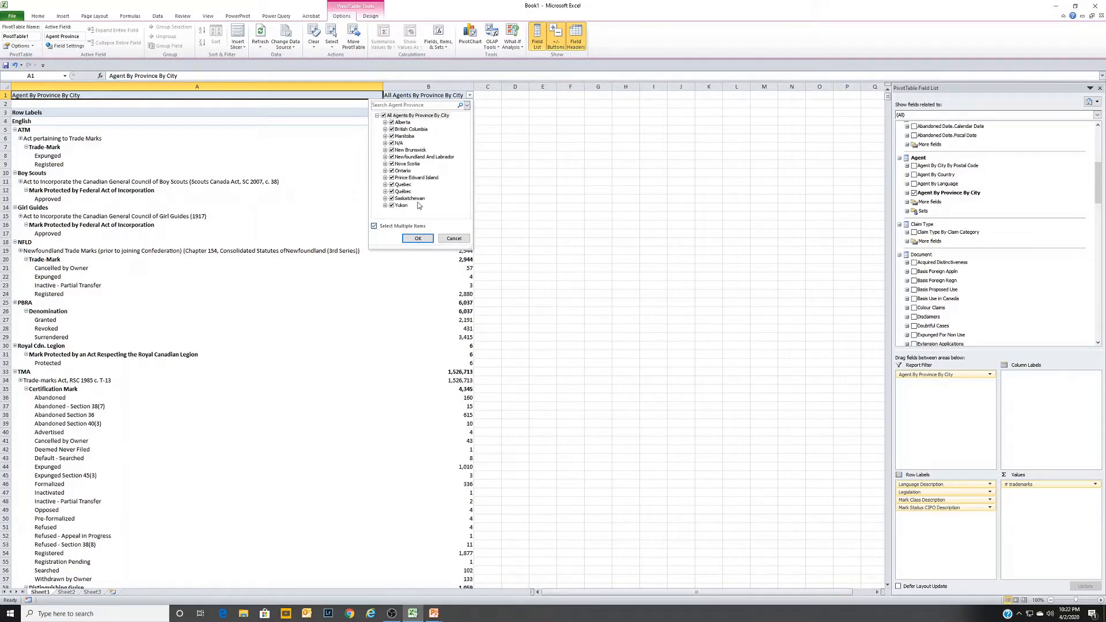
left_click(384, 116)
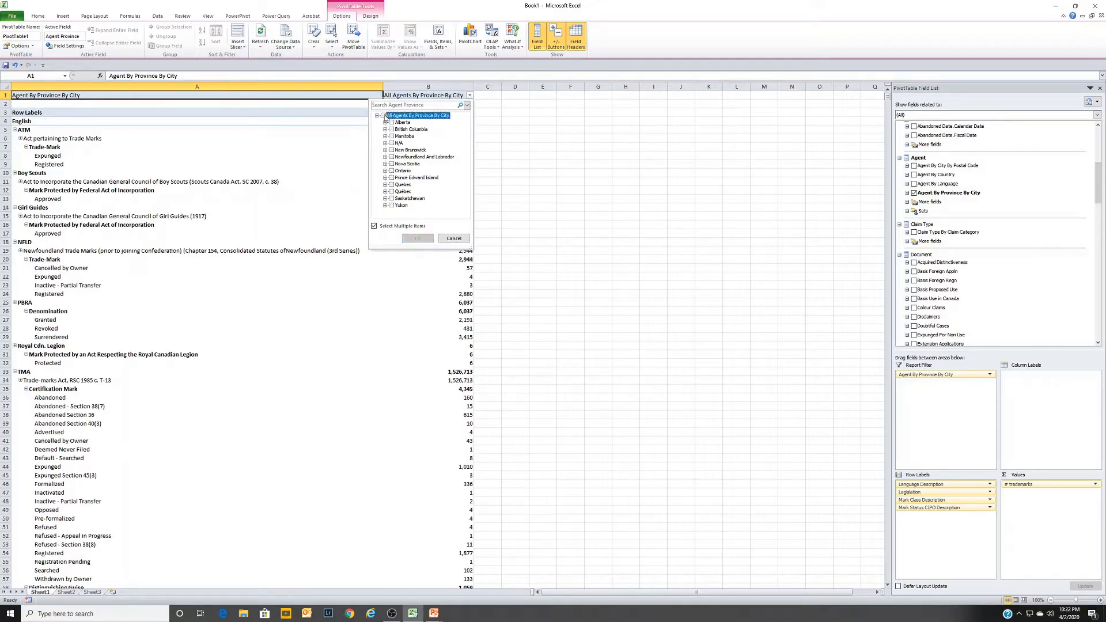
left_click(384, 122)
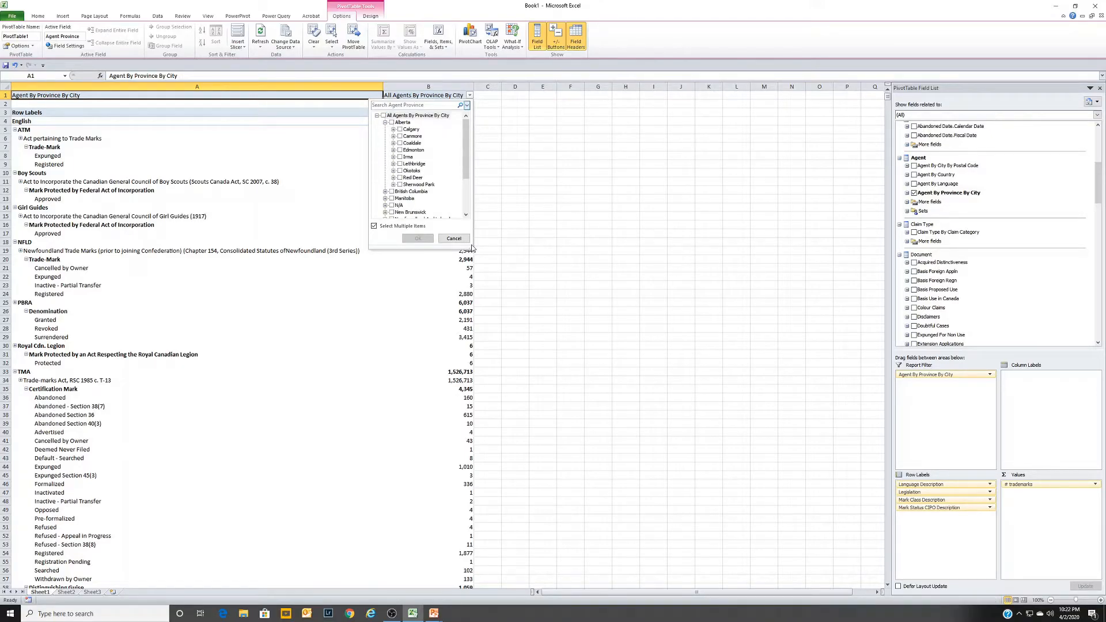
left_click_drag(472, 252, 557, 316)
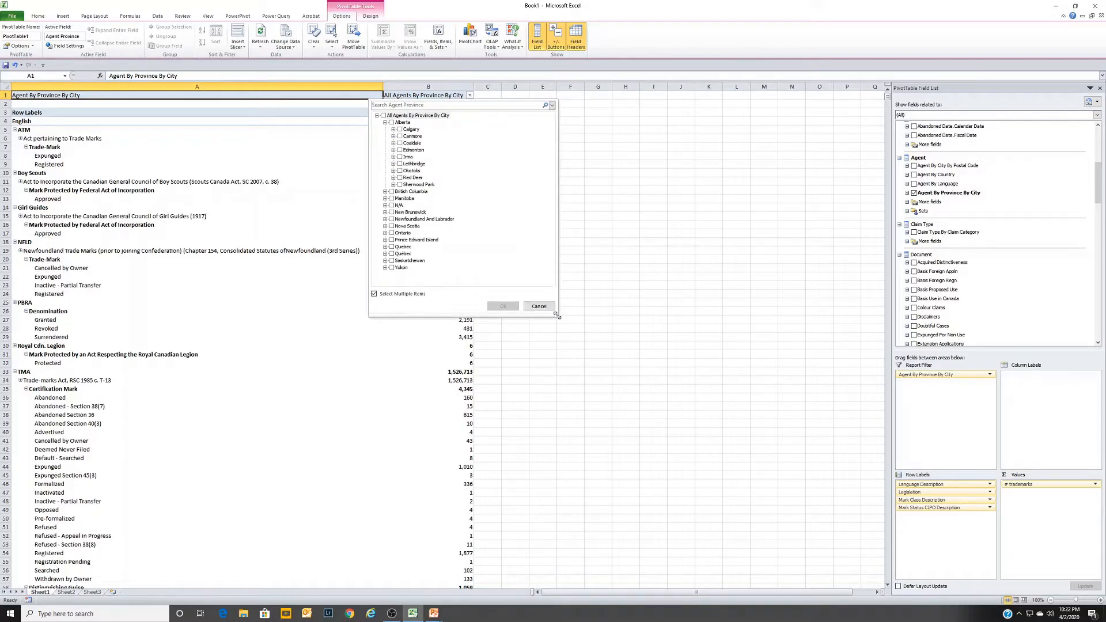
left_click(394, 129)
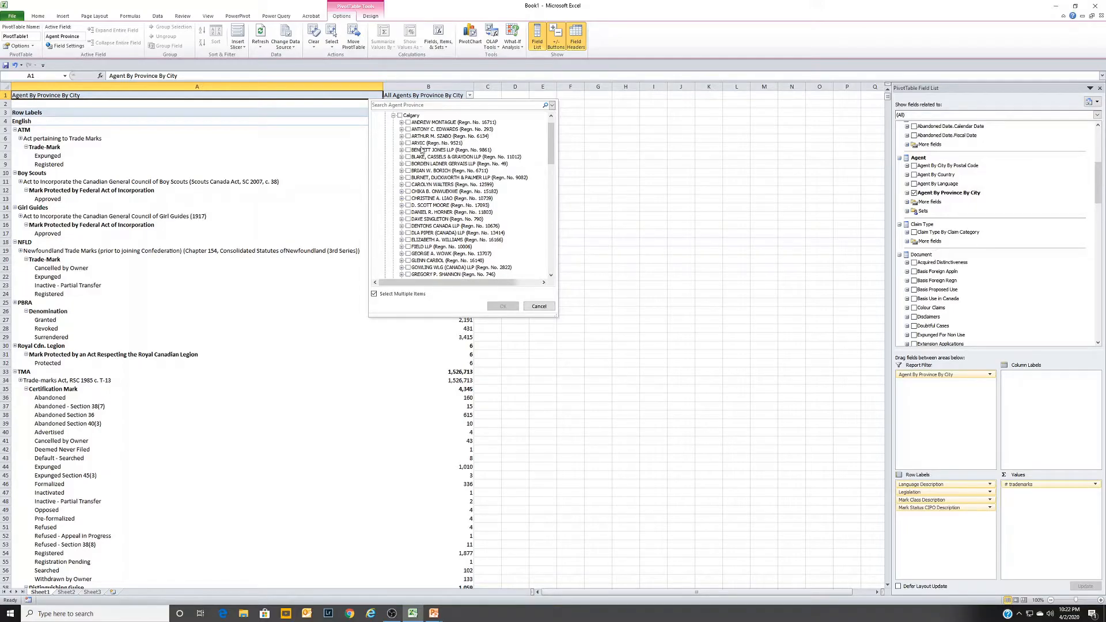
left_click(408, 149)
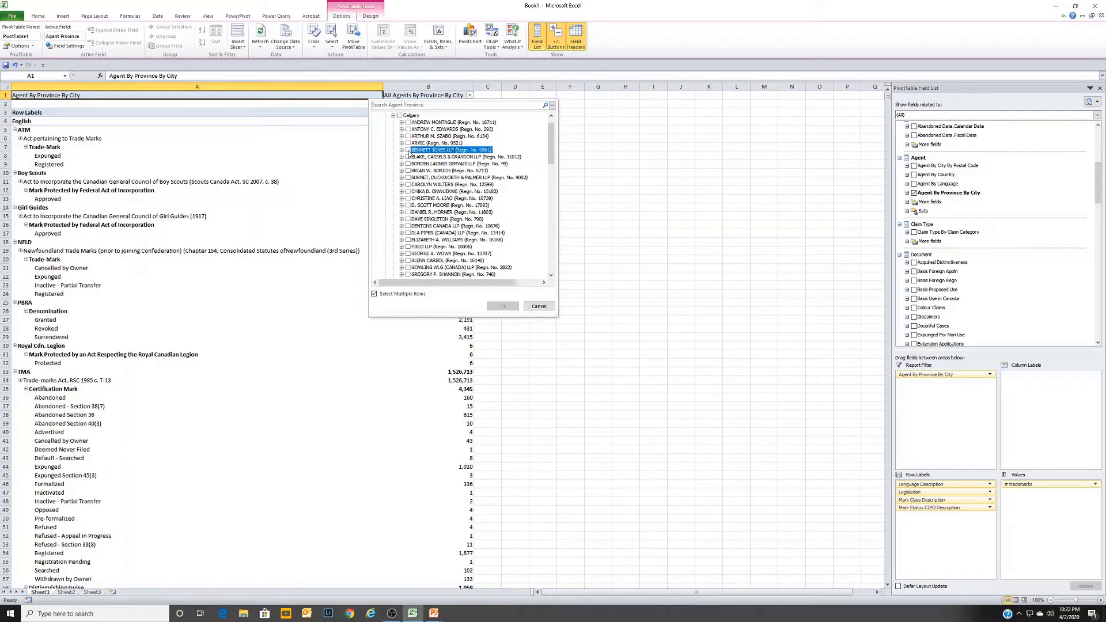
left_click(503, 307)
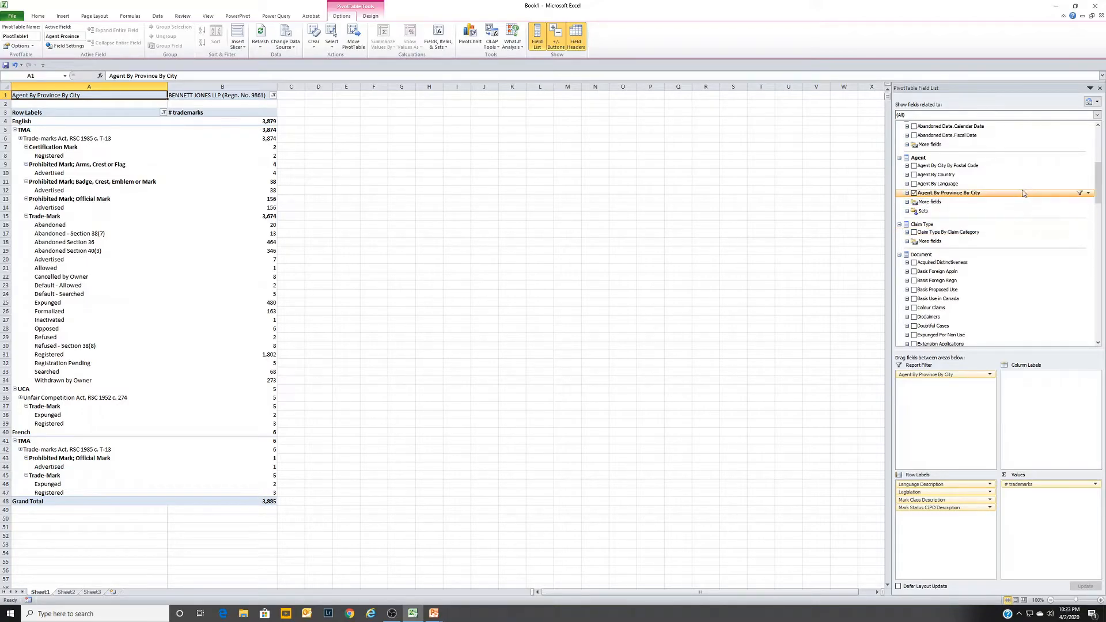
- Add Filing Date.Calendar Date, try it as the innermost row label, and move it to the report filter beneath Agent By Province By City
left_click_drag(1099, 173, 1098, 215)
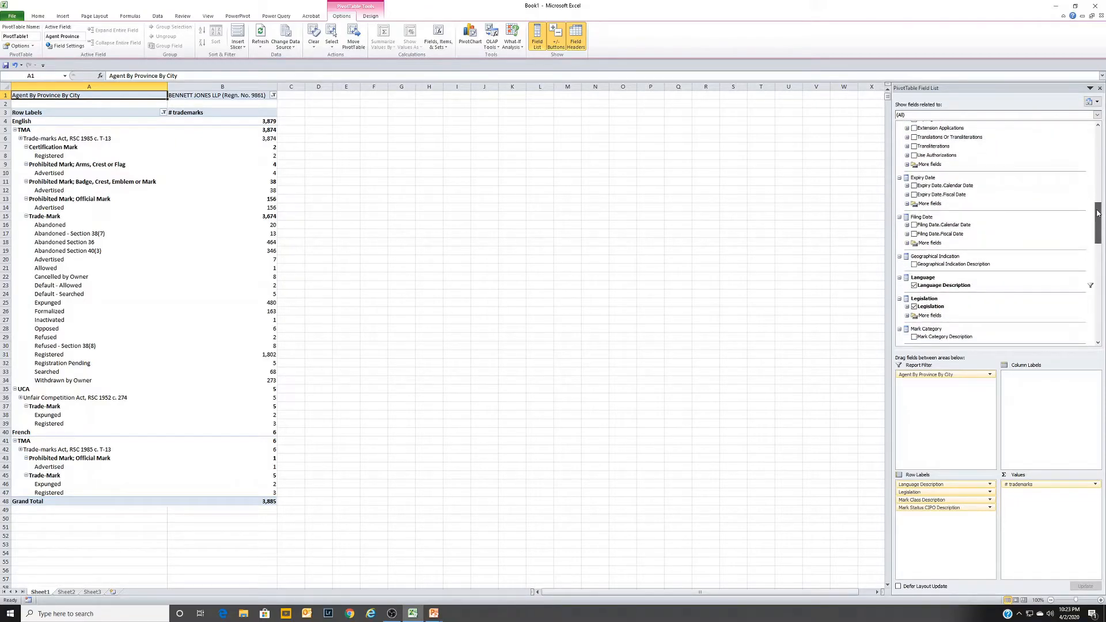
left_click(915, 225)
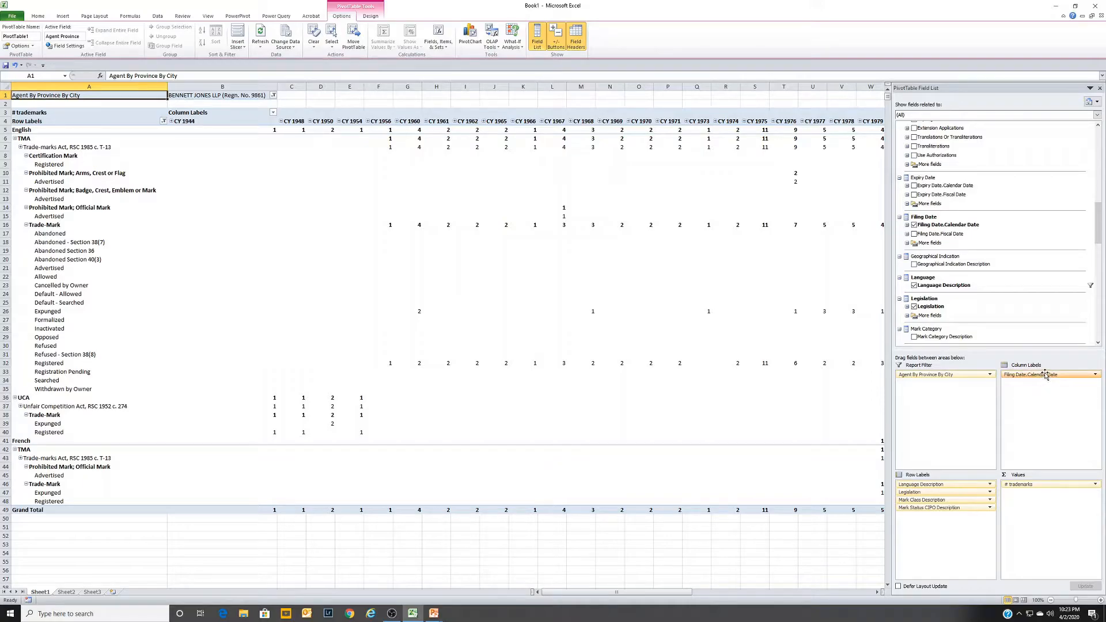
left_click_drag(1045, 375, 931, 521)
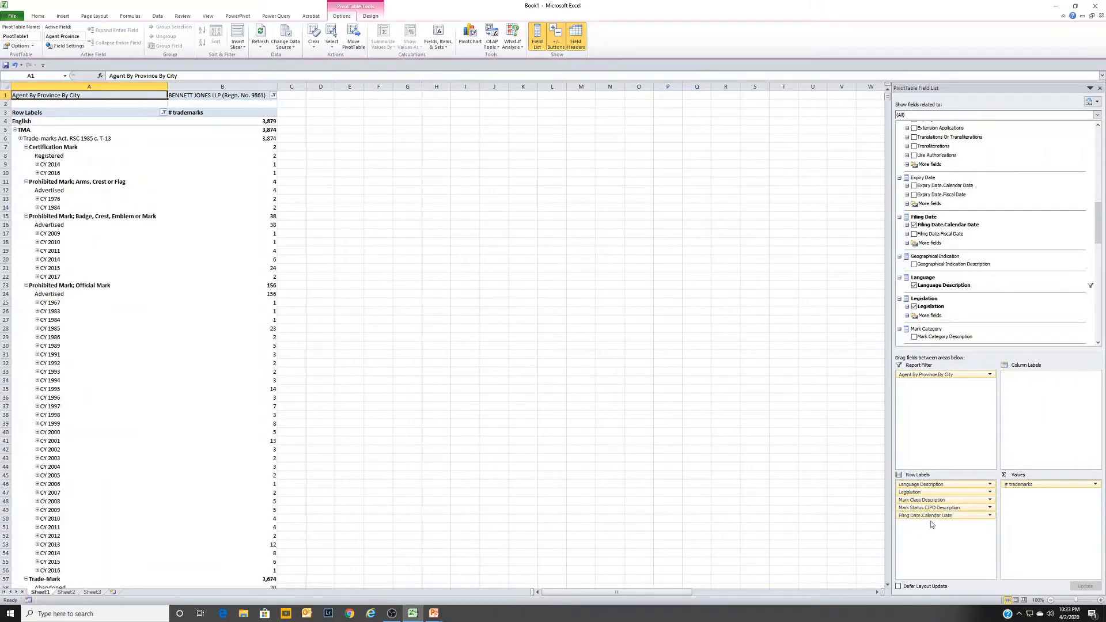
scroll(359, 334, "down", 7)
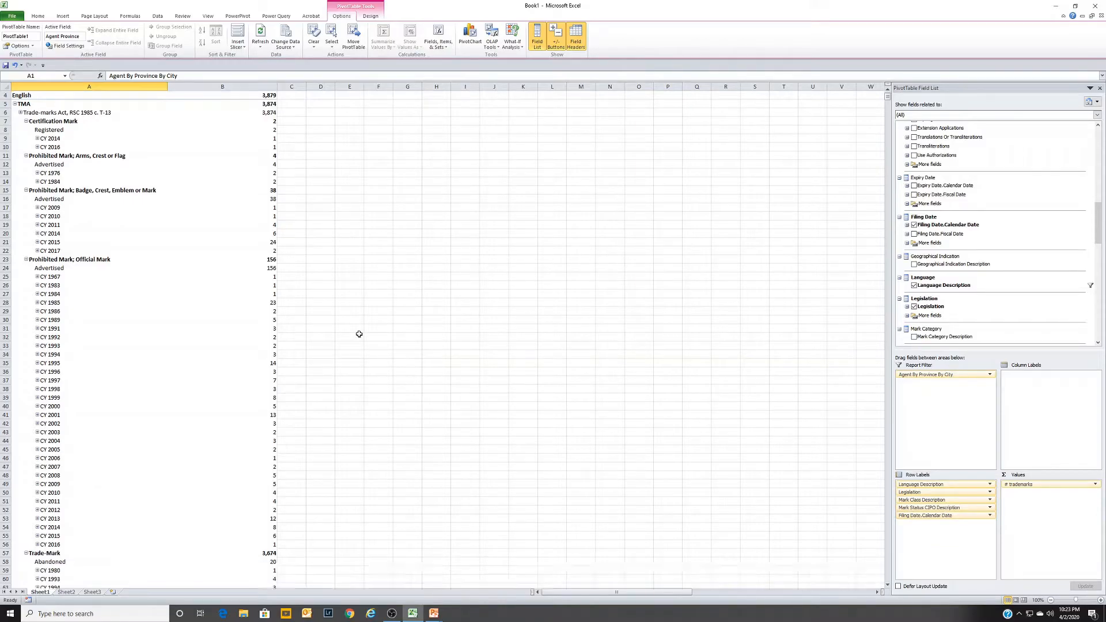
scroll(359, 334, "up", 2)
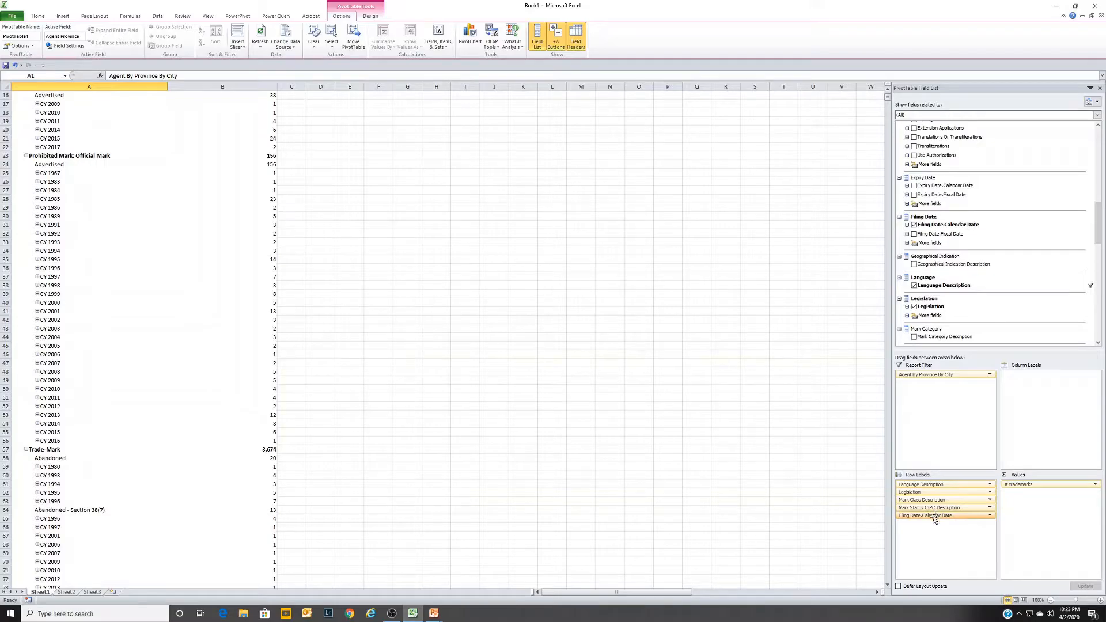
left_click_drag(935, 518, 928, 388)
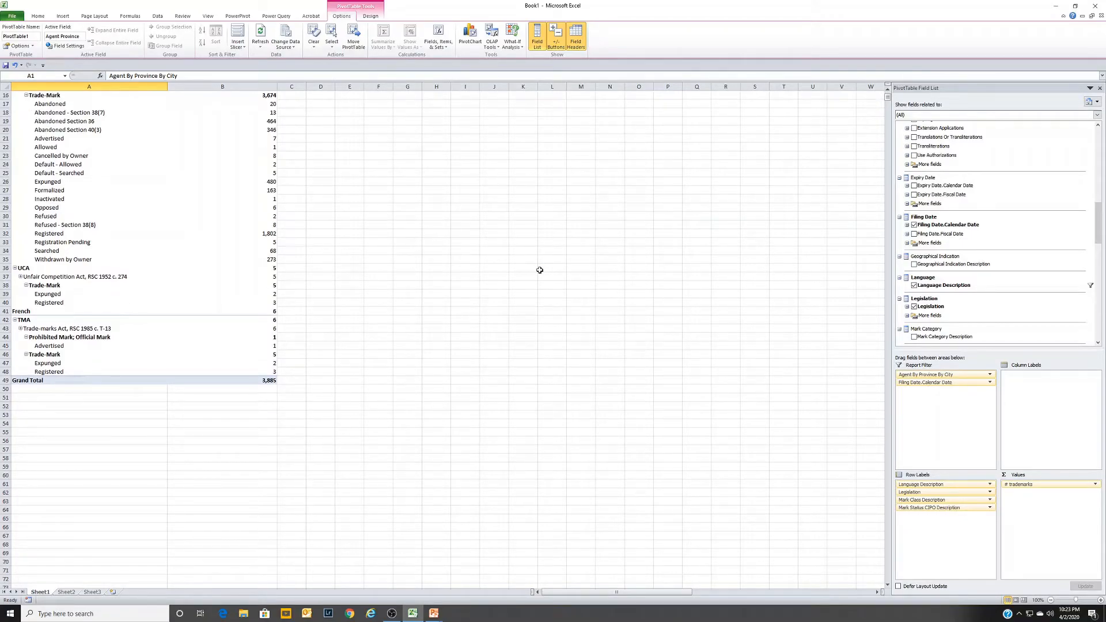
scroll(539, 270, "up", 5)
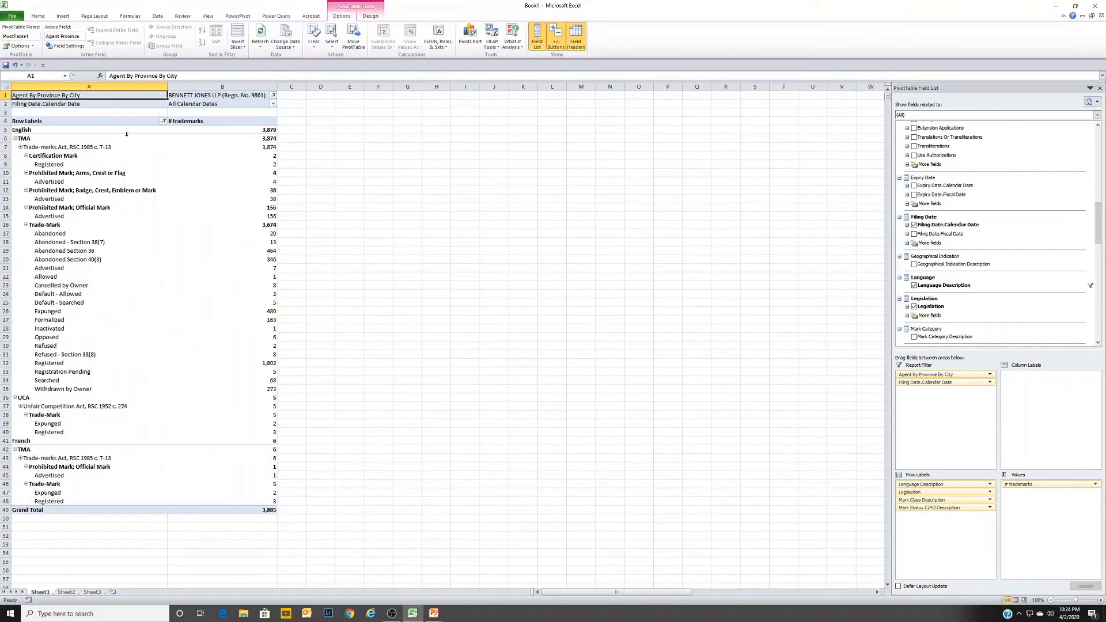
- Enable multiple selection in the Filing Date.Calendar Date filter, clear all dates, and select only CY 2019
left_click(274, 104)
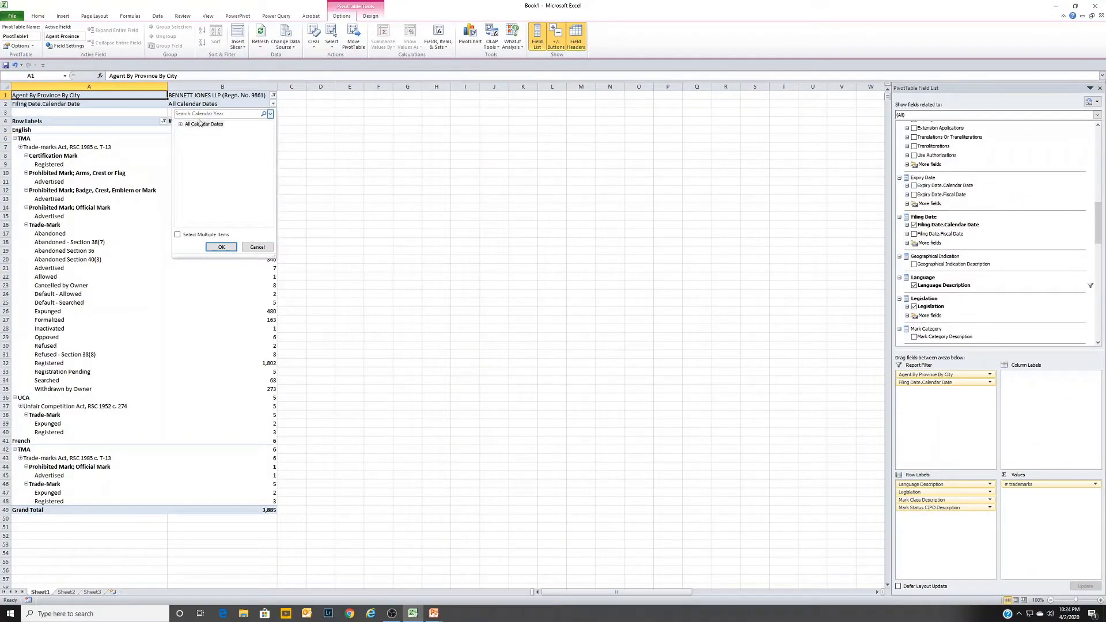
left_click(178, 235)
left_click(180, 124)
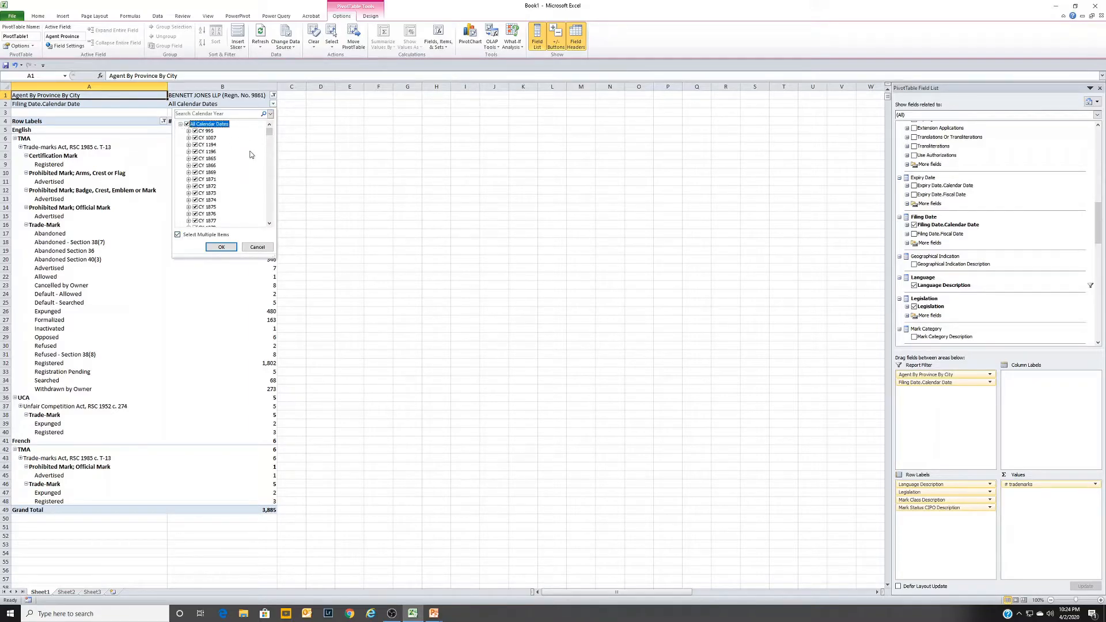
left_click(190, 125)
left_click_drag(270, 131, 261, 202)
left_click(195, 201)
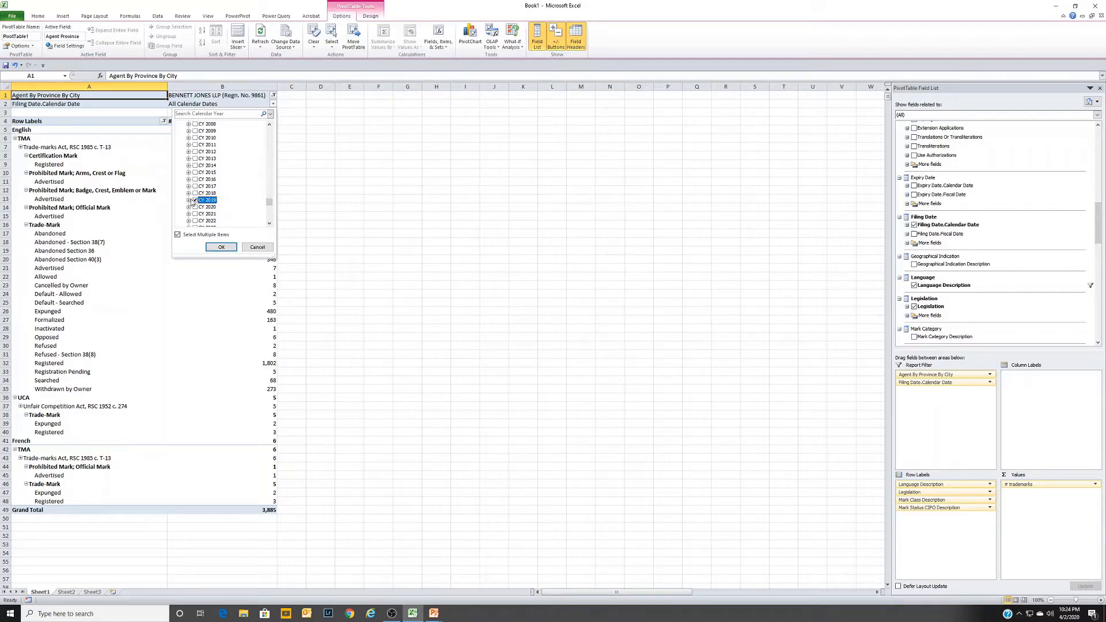
- Expand CY 2019 to view its quarters, the Q1 months and the February dates, collapse February, and apply the filing date filter
left_click(188, 200)
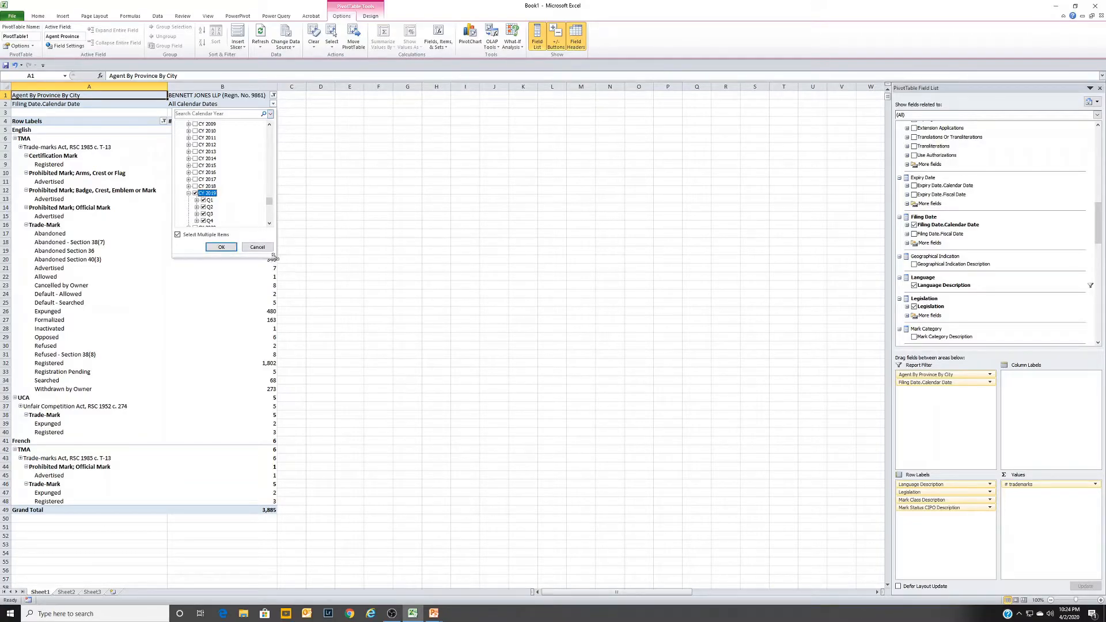
left_click_drag(274, 259, 336, 312)
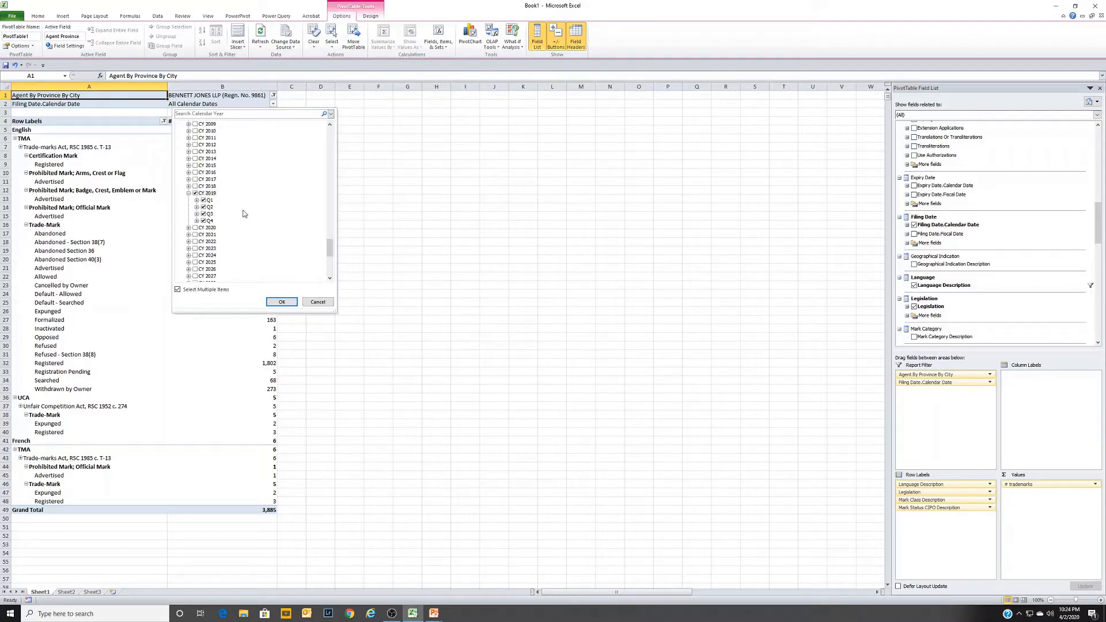
left_click(197, 200)
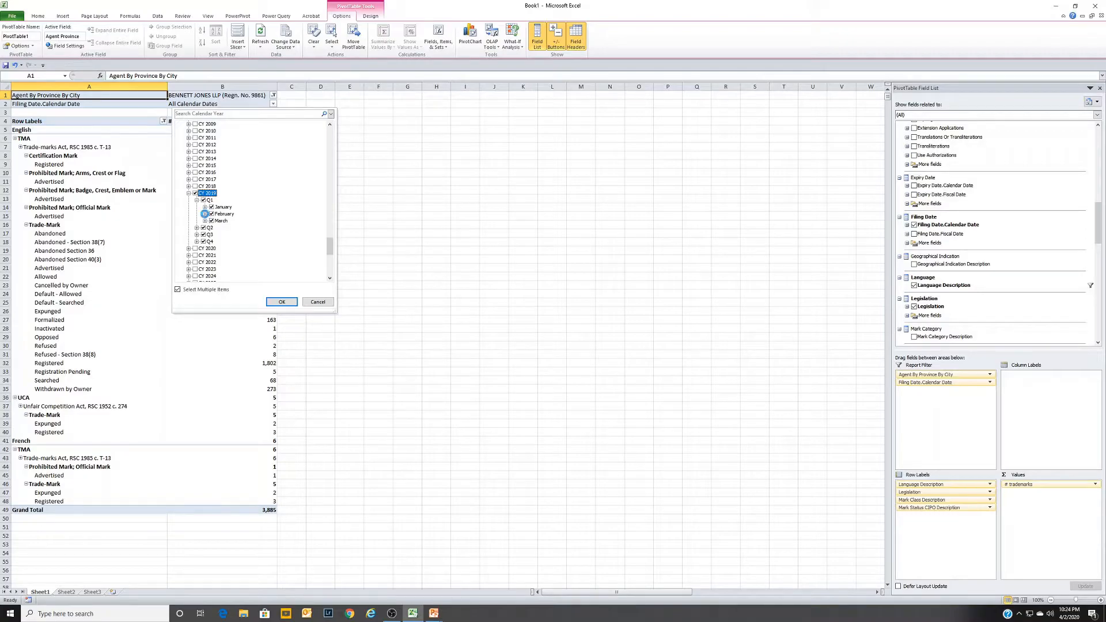
left_click(205, 215)
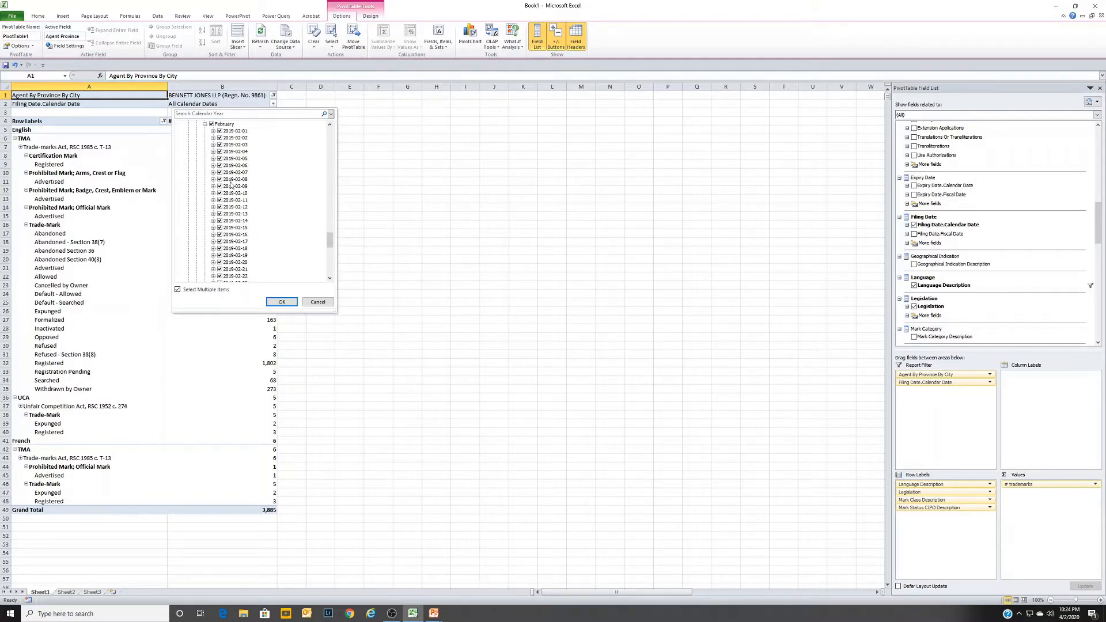
left_click(205, 124)
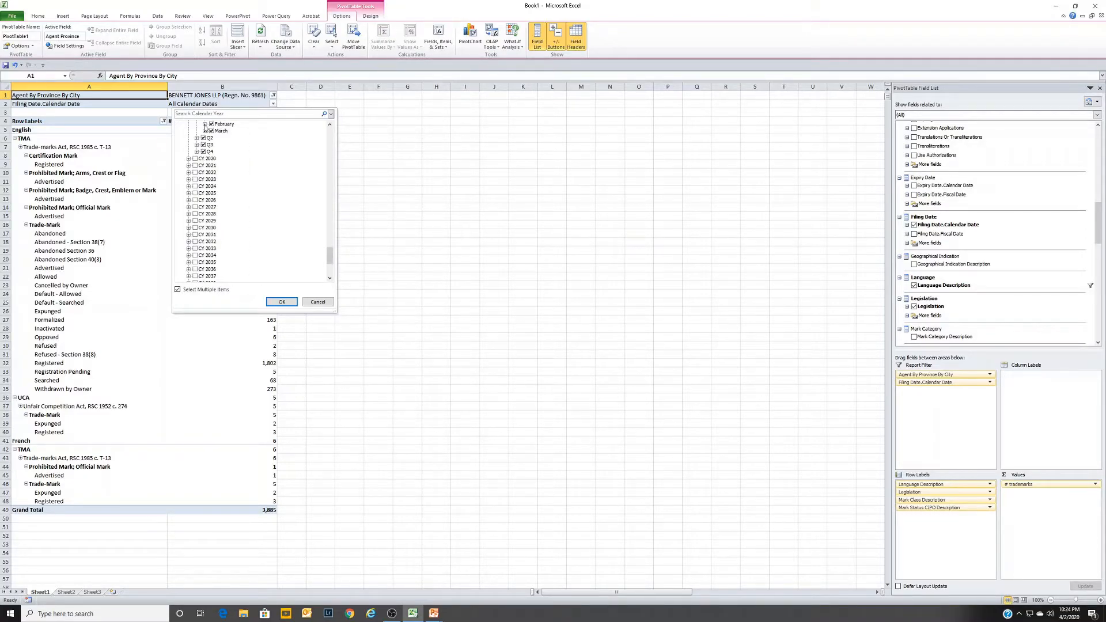
left_click_drag(329, 257, 330, 249)
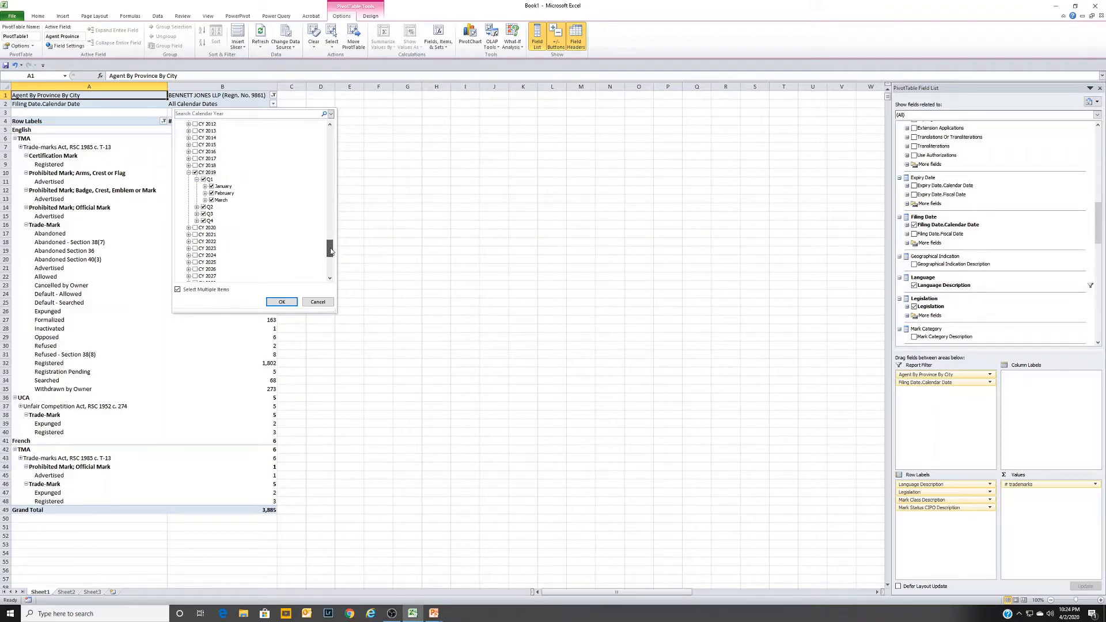
left_click(282, 301)
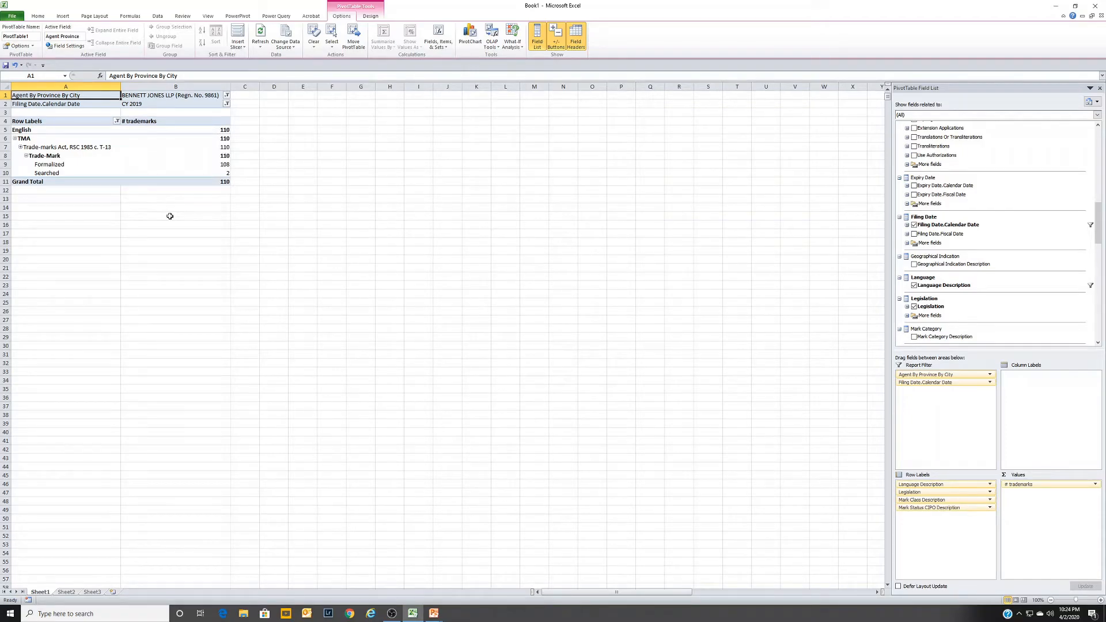
- Include CY 2018, CY 2017 and CY 2016 alongside CY 2019 in the Filing Date.Calendar Date filter
left_click(227, 104)
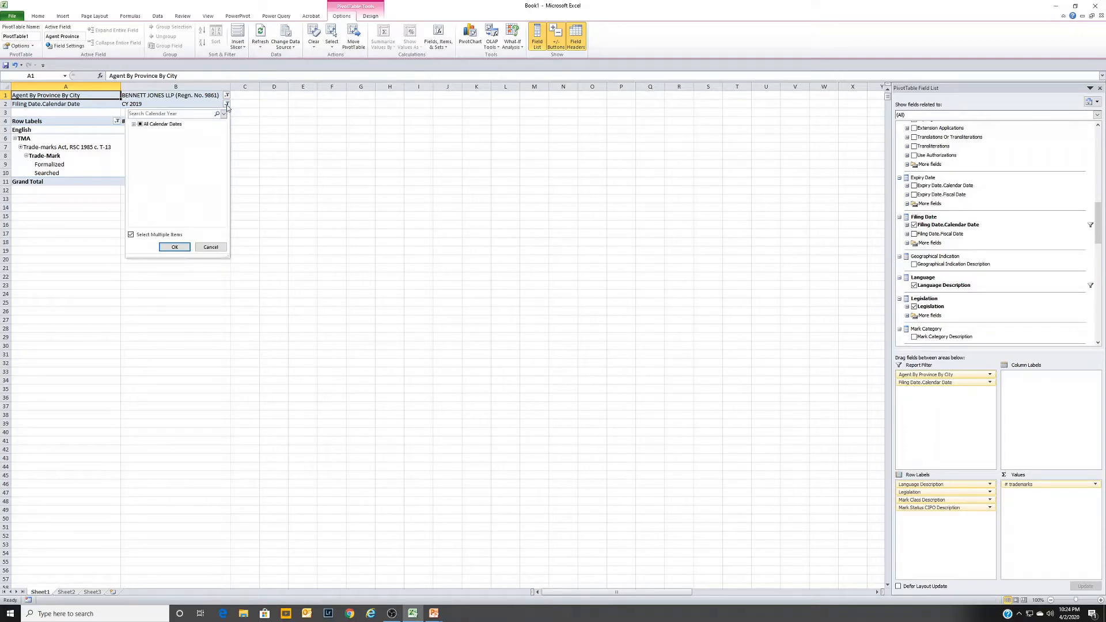
left_click(133, 124)
left_click_drag(224, 135, 221, 203)
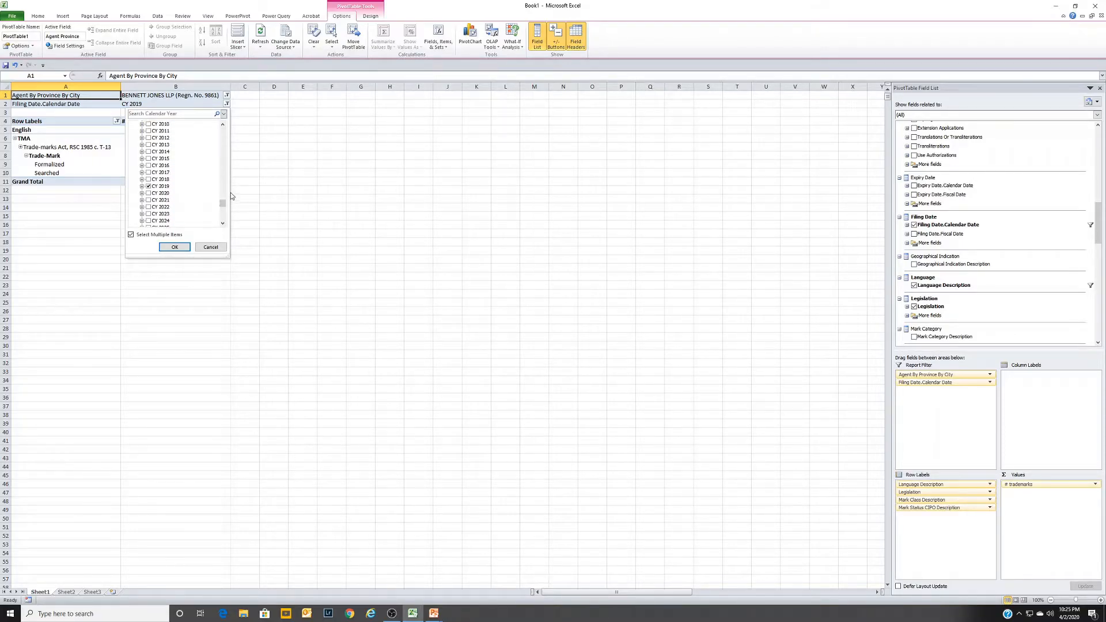
left_click(149, 179)
left_click(149, 172)
left_click(148, 166)
left_click(178, 247)
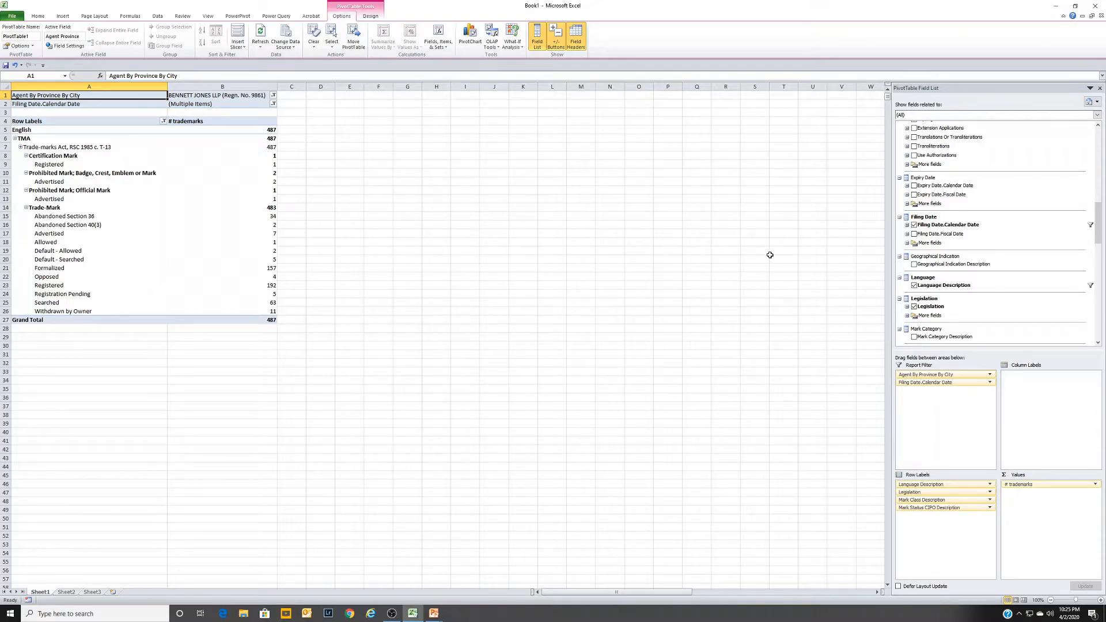
- Add Owner By Nationality to the row labels and make it the outermost level
left_click_drag(1100, 211, 1100, 277)
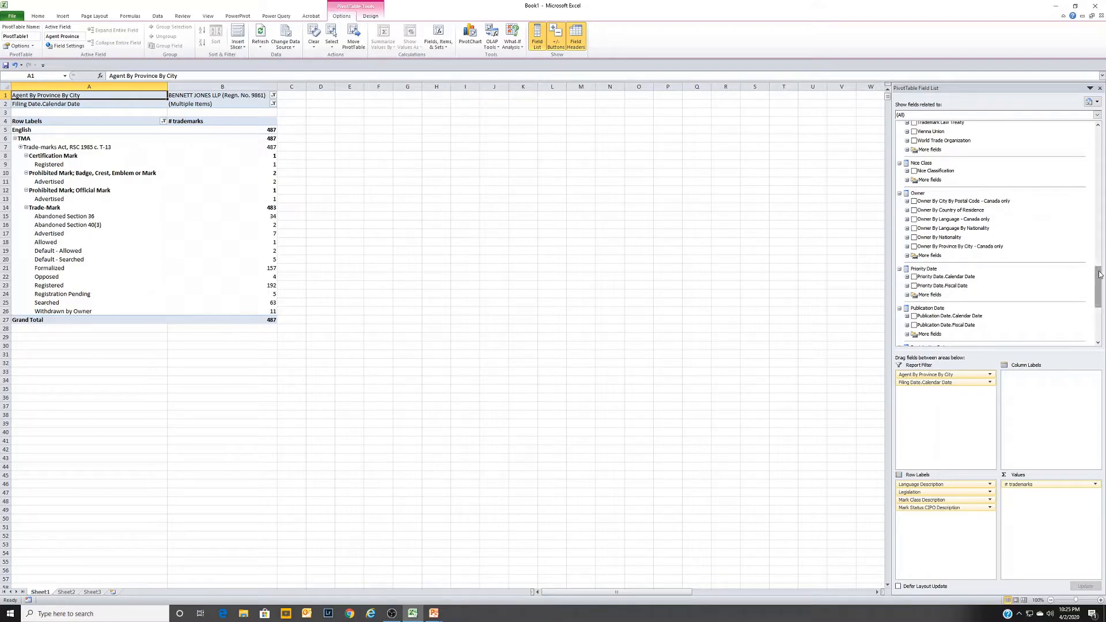
left_click(914, 238)
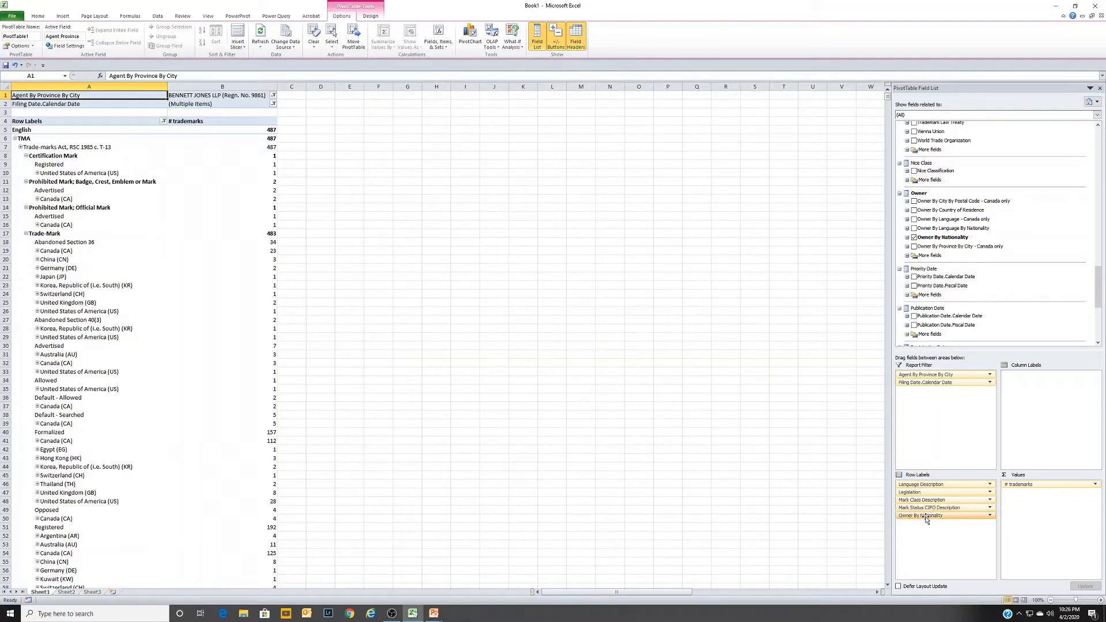
left_click_drag(926, 519, 926, 486)
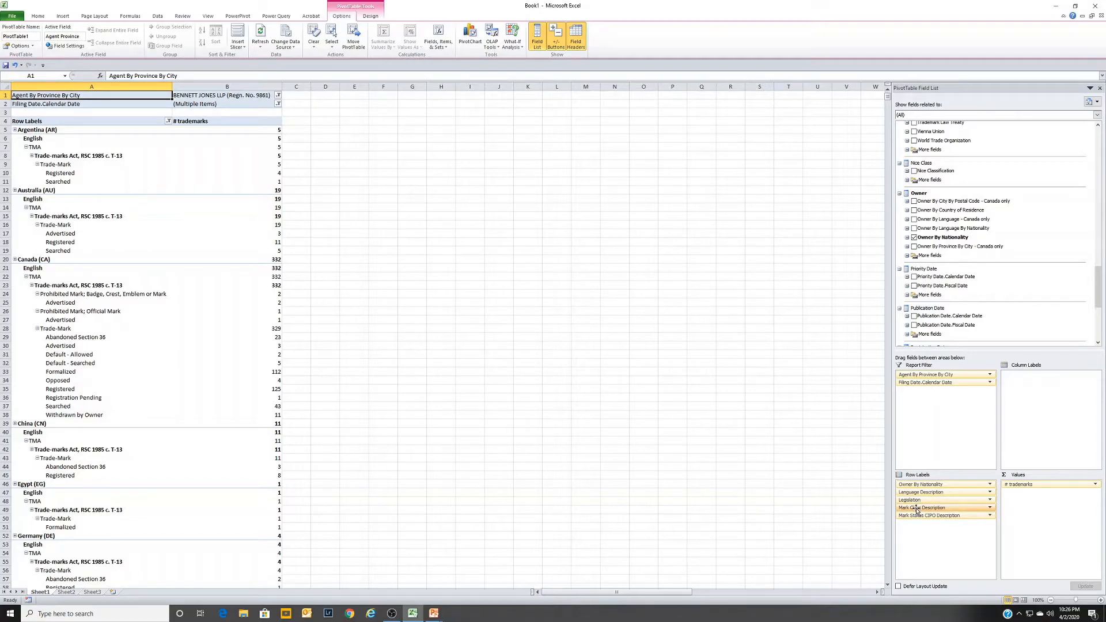
- Place Mark Class Description directly beneath Owner By Nationality and remove Language Description and Legislation from the row labels
left_click_drag(919, 507, 925, 491)
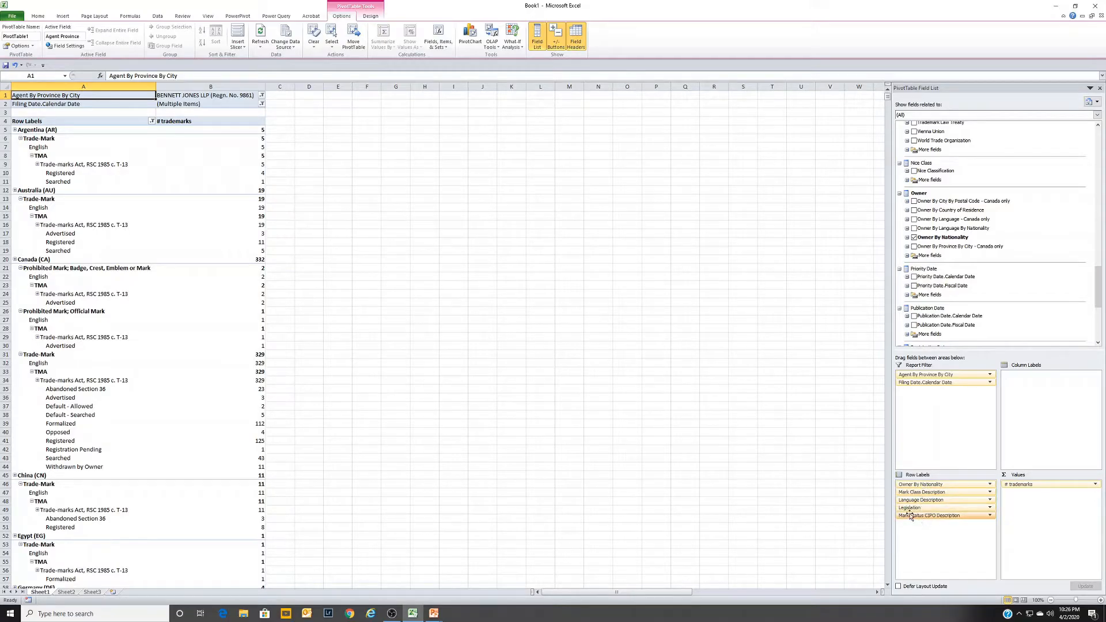
left_click_drag(914, 500, 817, 486)
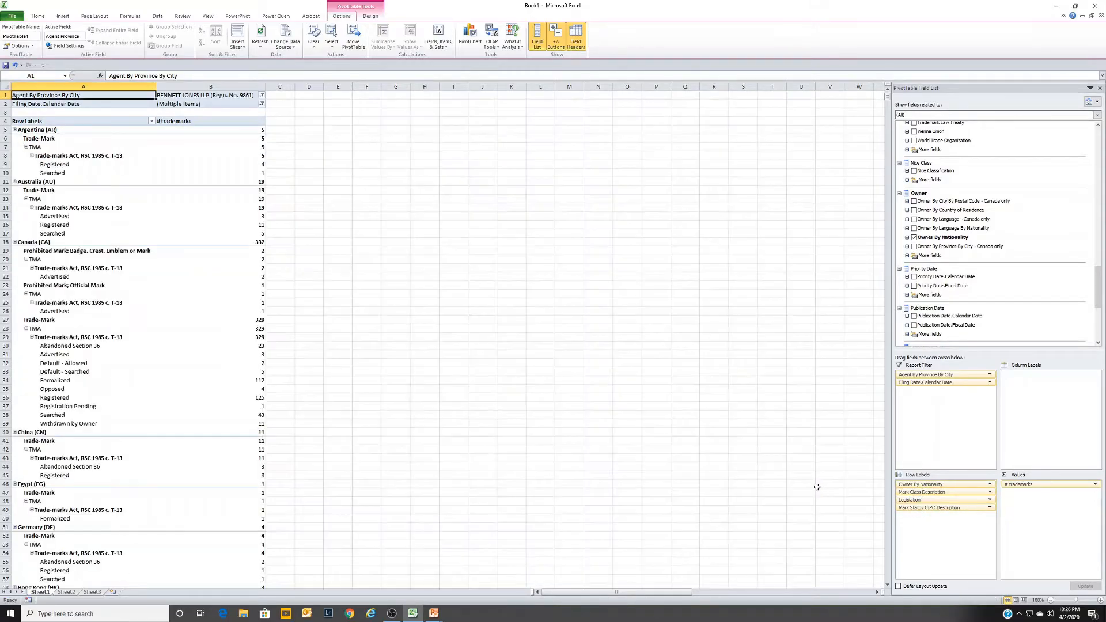
left_click_drag(920, 500, 839, 489)
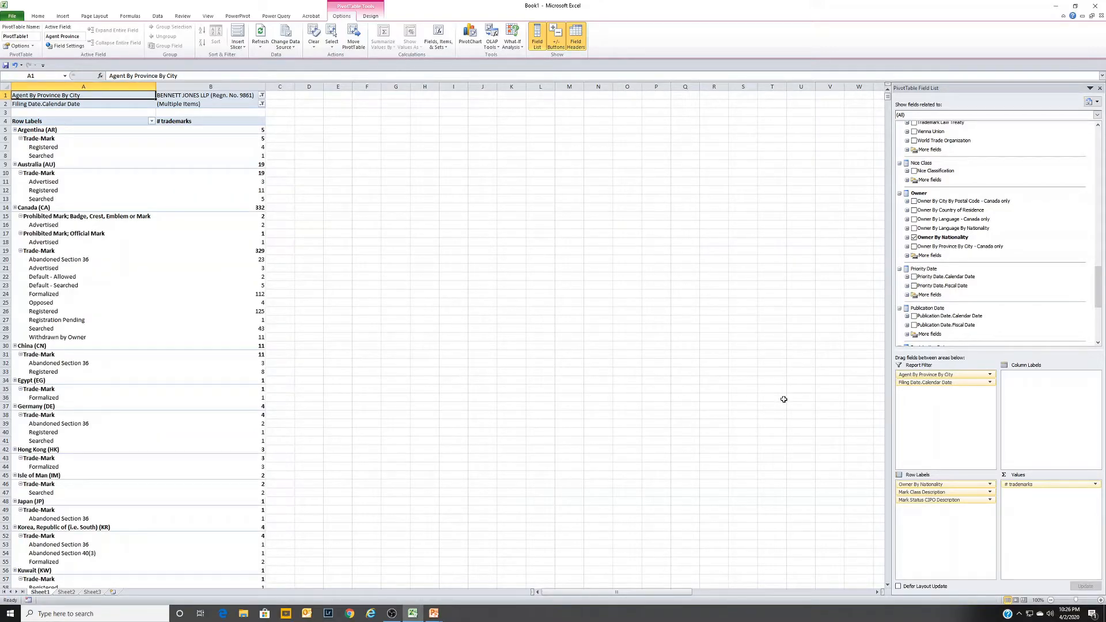
- Remove Mark Status CIPO Description from the row labels and expand China (CN) and Isle of Man (IM) to list their owners
left_click_drag(916, 502, 838, 486)
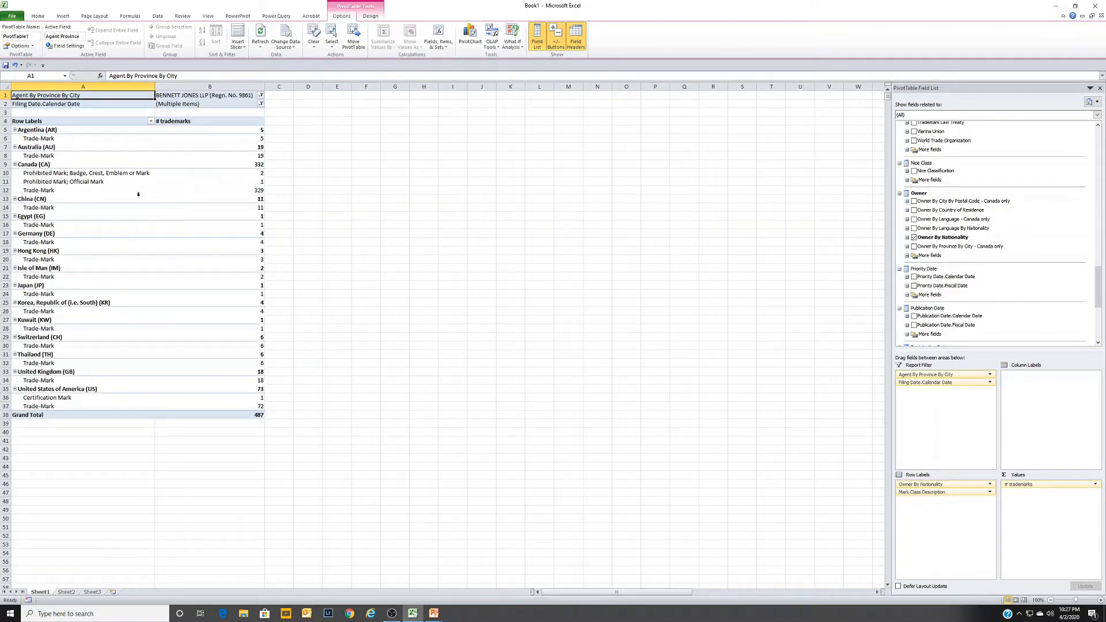
left_click(14, 199)
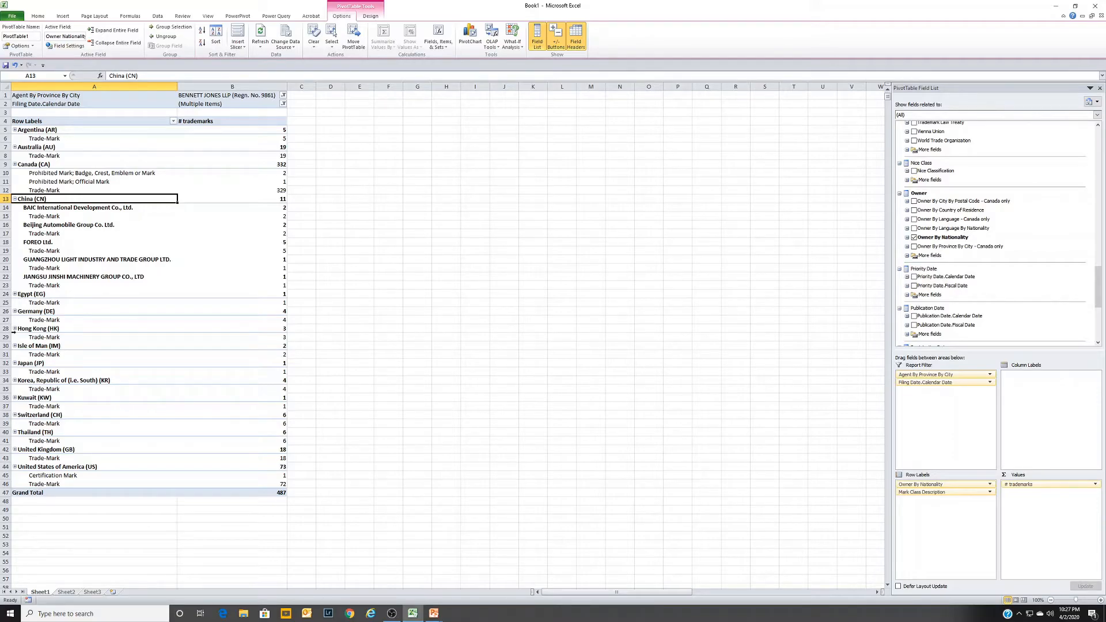
left_click(15, 346)
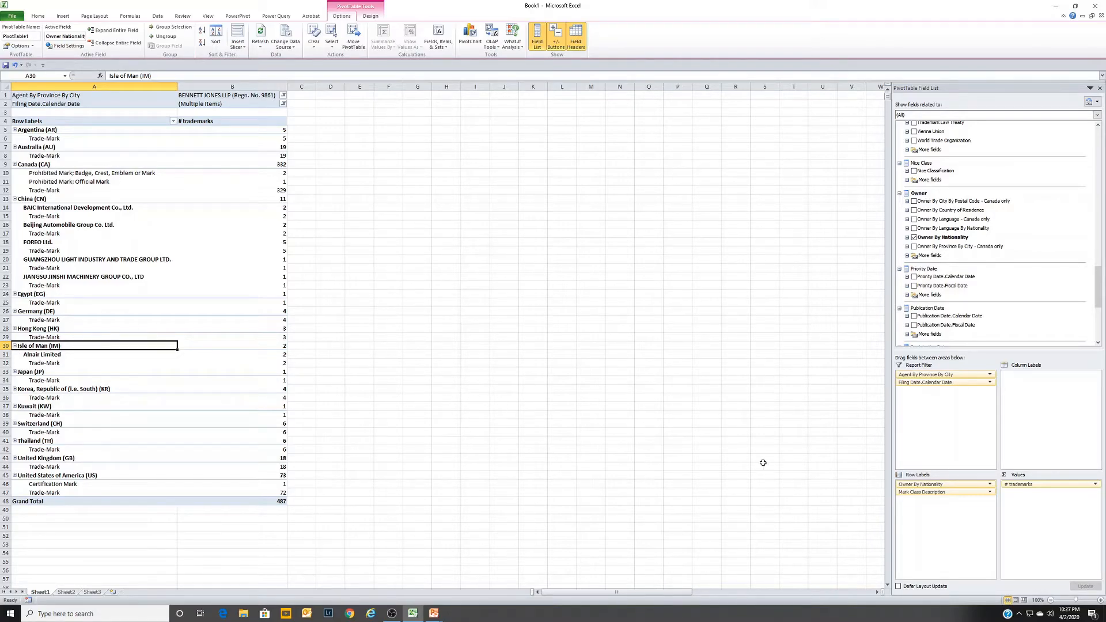
- Clear the owner nationality and mark class row labels and both report filters, keeping only # trademarks in the PivotTable
left_click_drag(933, 492, 800, 467)
left_click_drag(918, 487, 864, 452)
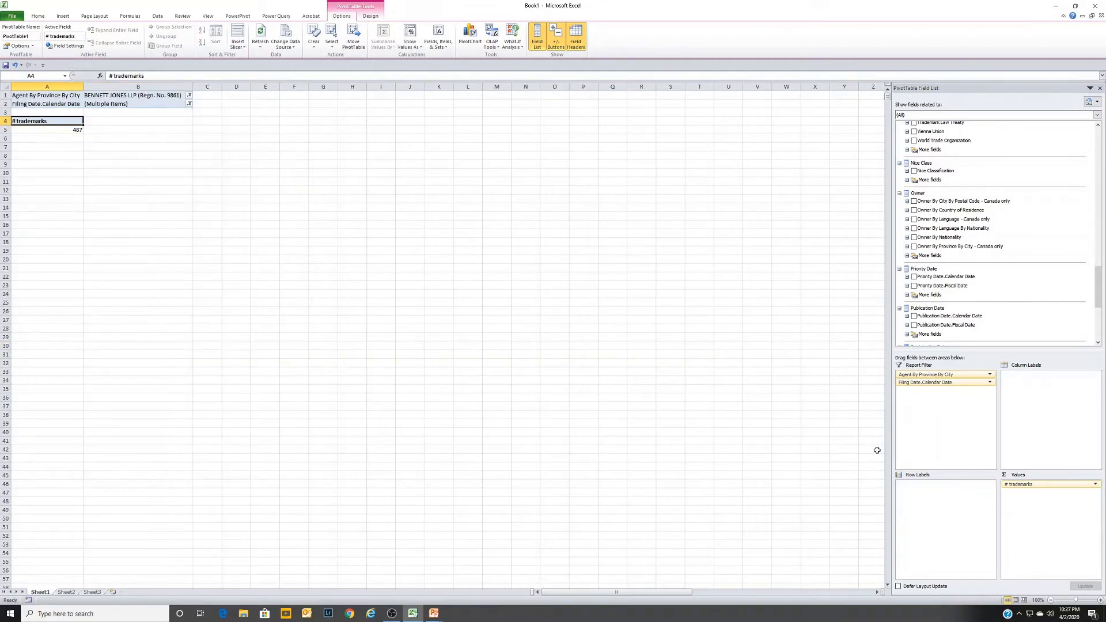
left_click_drag(942, 382, 825, 373)
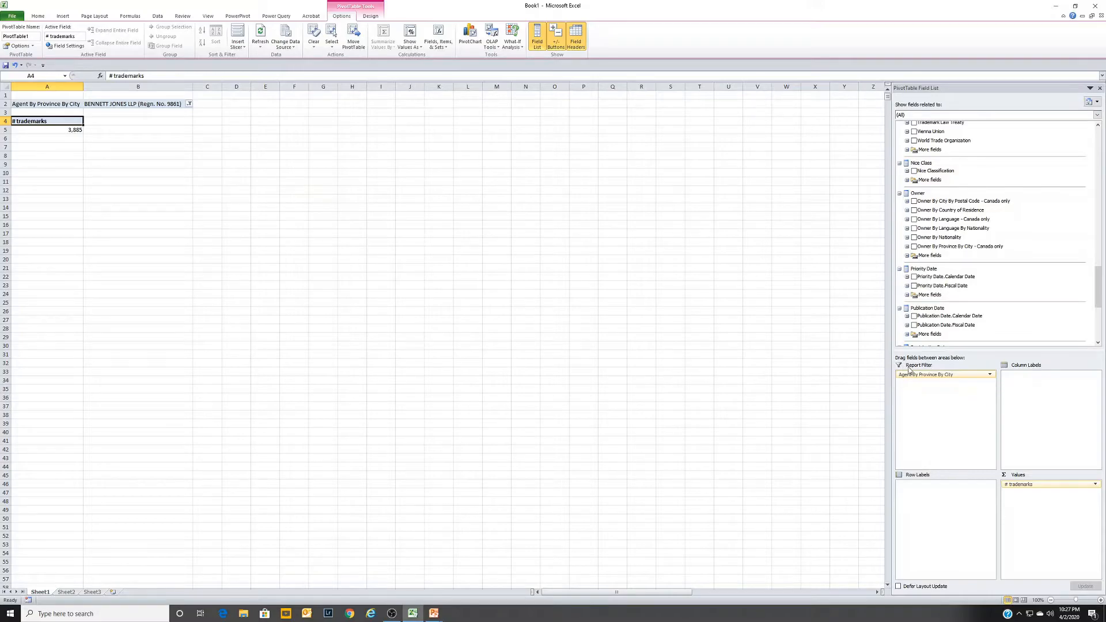
left_click_drag(922, 374, 784, 363)
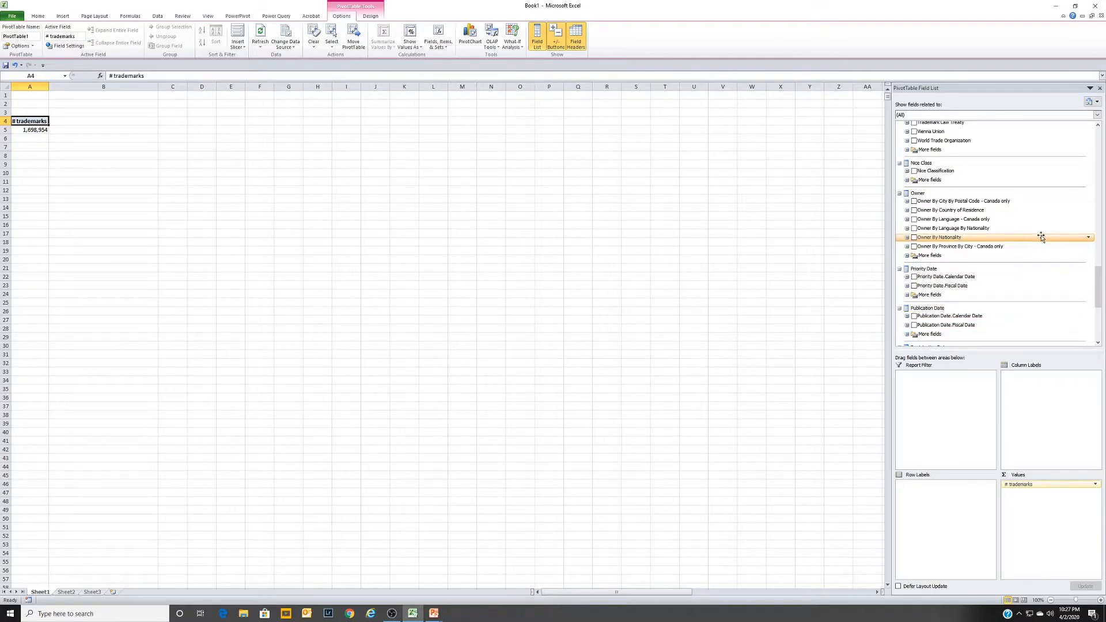
- Add Agent Name With City to the row labels and look through the agent list down to the grand total
left_click_drag(1097, 299, 1102, 184)
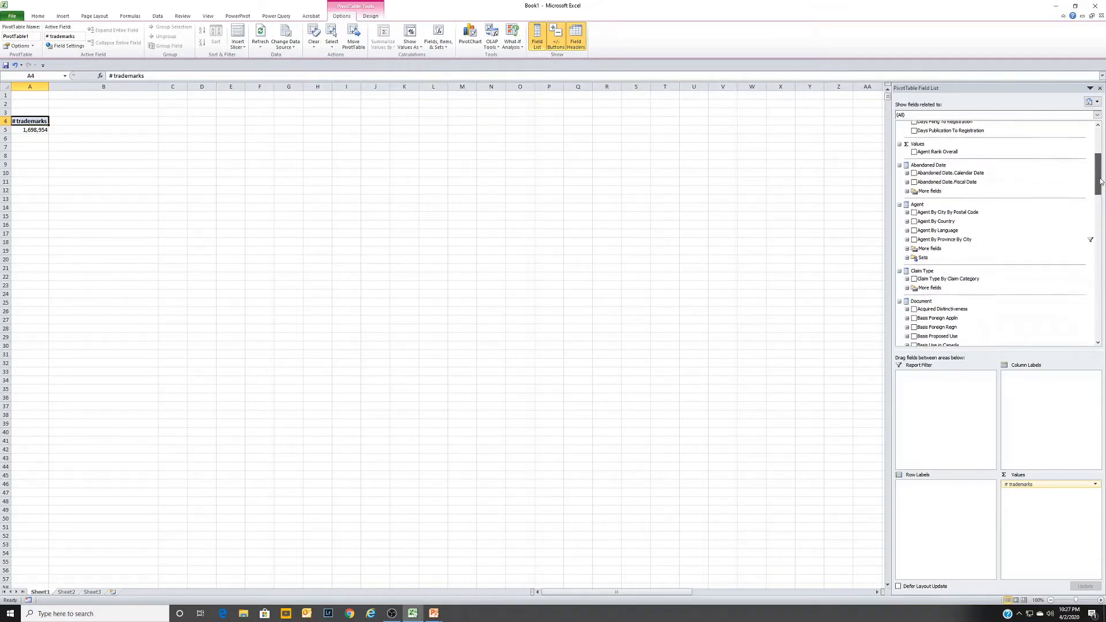
left_click(907, 244)
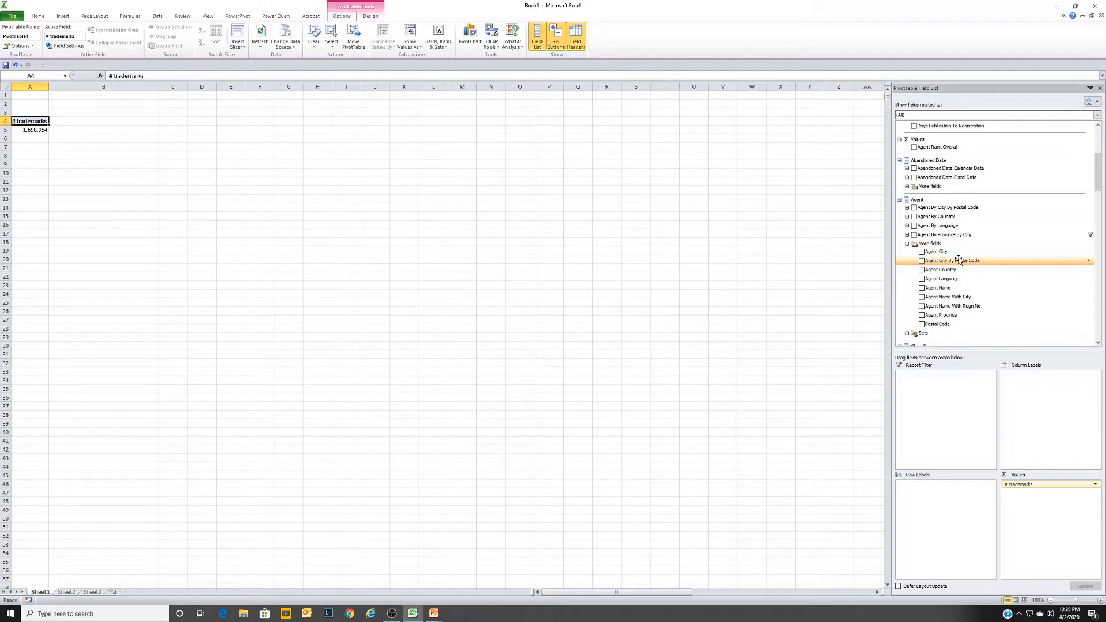
left_click(921, 297)
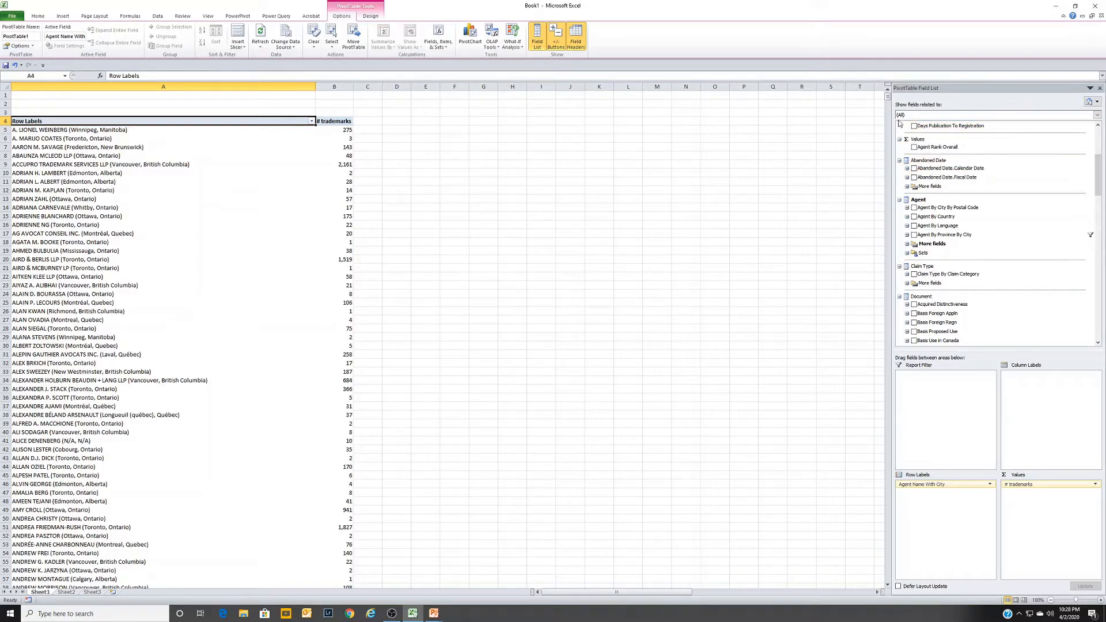
left_click_drag(887, 97, 875, 141)
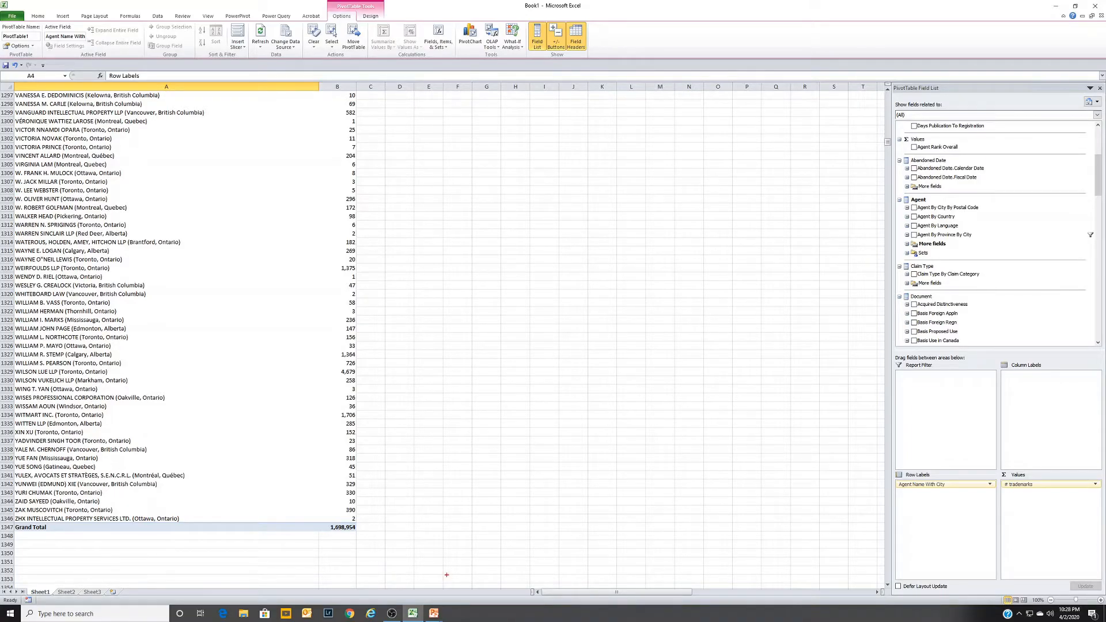
mouse_move(363, 516)
left_mouse_down()
mouse_move(320, 522)
mouse_move(331, 543)
mouse_move(377, 530)
mouse_move(373, 519)
left_mouse_up()
key("Escape")
key("ctrl+Home")
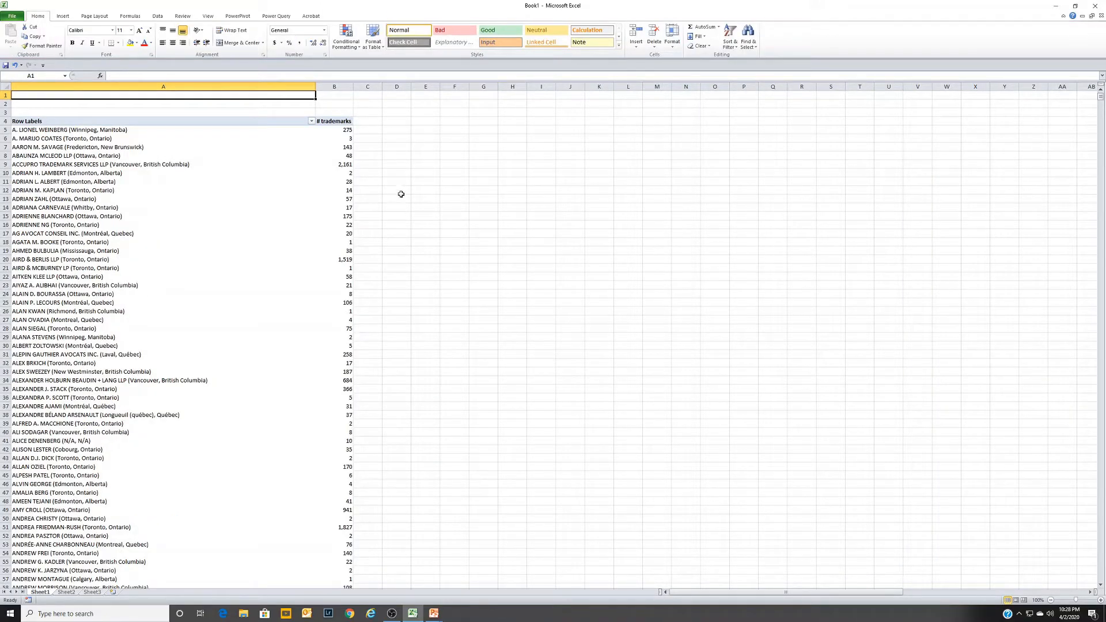
- Sort the agents by # trademarks from largest to smallest
left_click(350, 164)
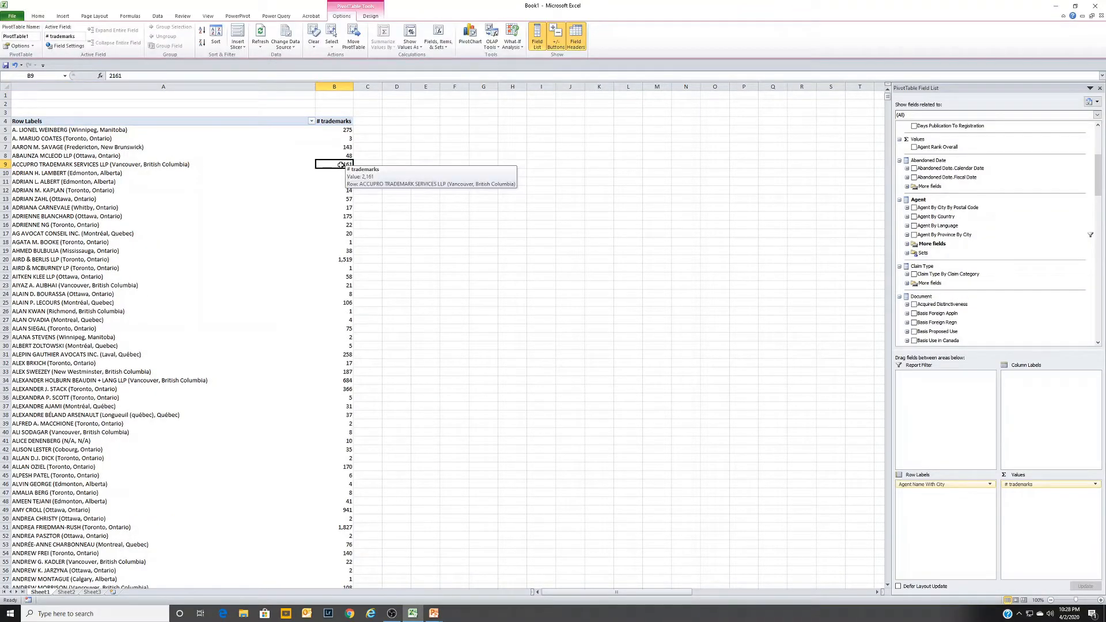
right_click(340, 166)
mouse_move(377, 212)
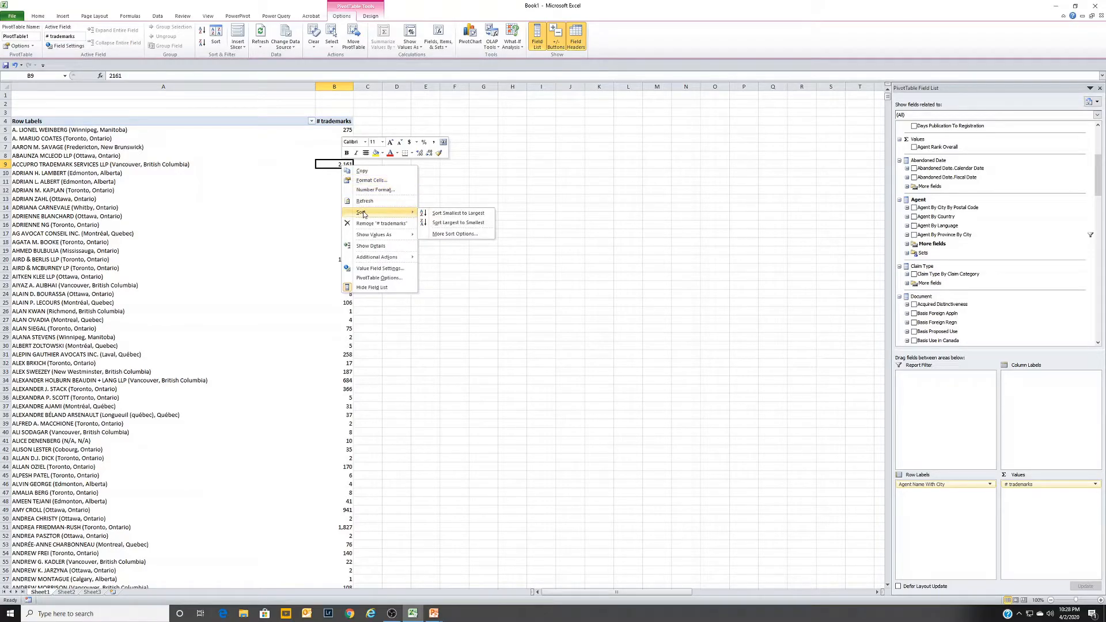
left_click(451, 225)
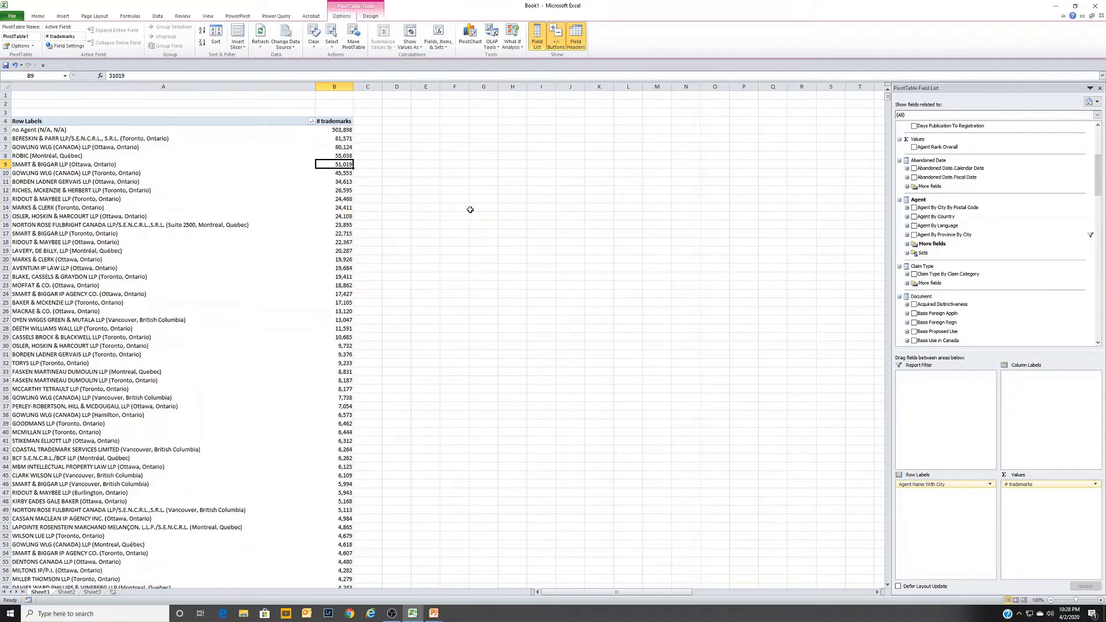
left_click(326, 129)
- Replace Agent Name With City in the row labels with Language Description and nest Filing Date.Calendar Date beneath it
left_click_drag(937, 485, 800, 447)
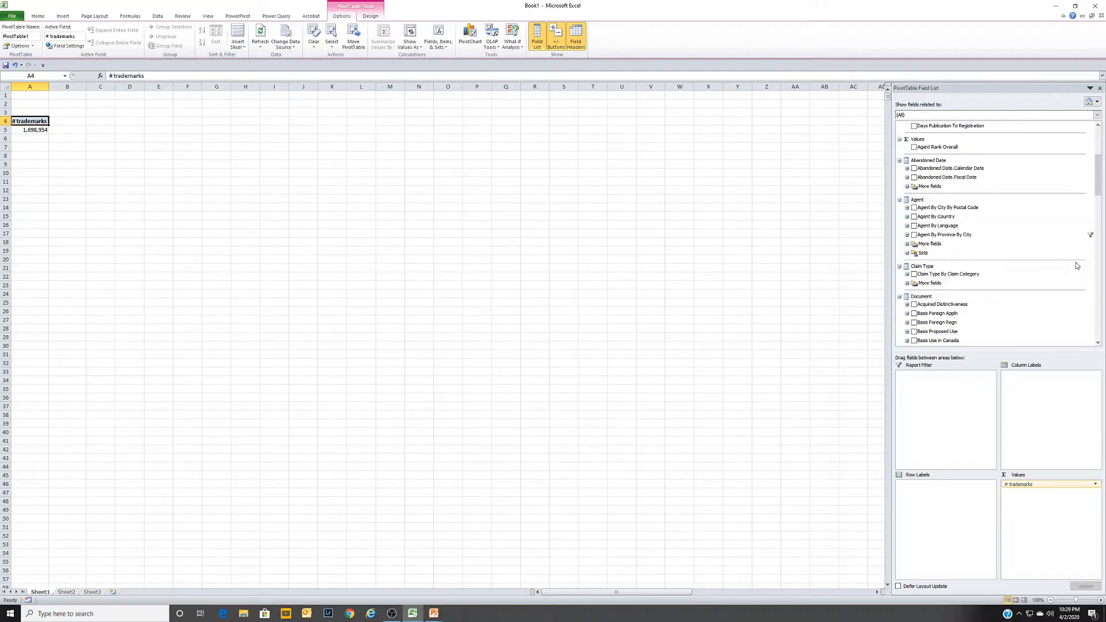
left_click_drag(1098, 183, 1098, 228)
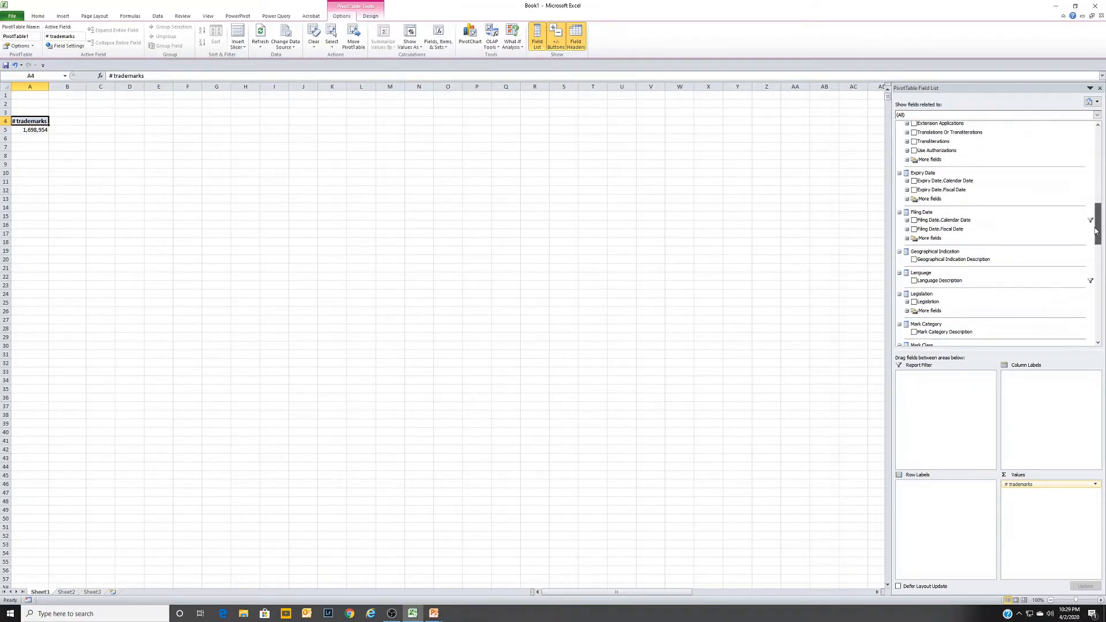
left_click(914, 282)
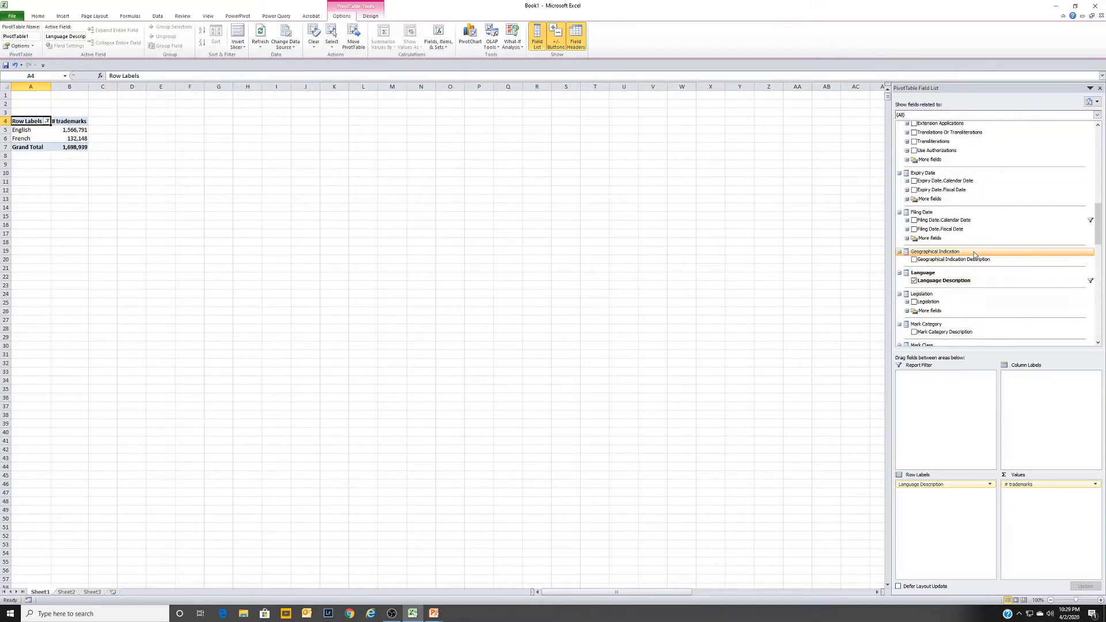
left_click(915, 220)
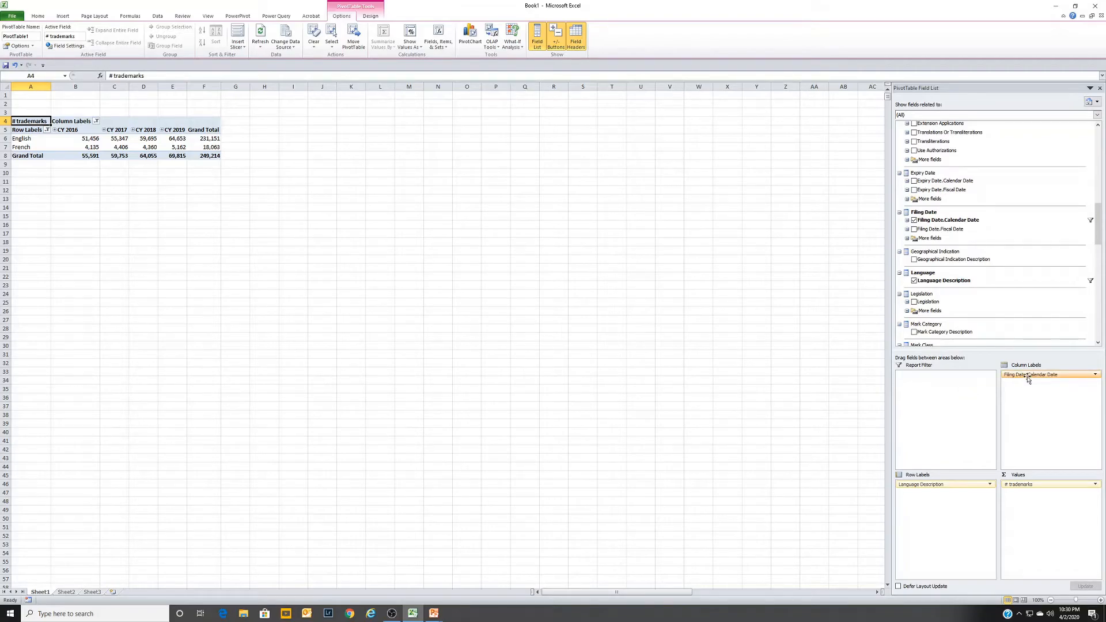
left_click_drag(1029, 378, 931, 496)
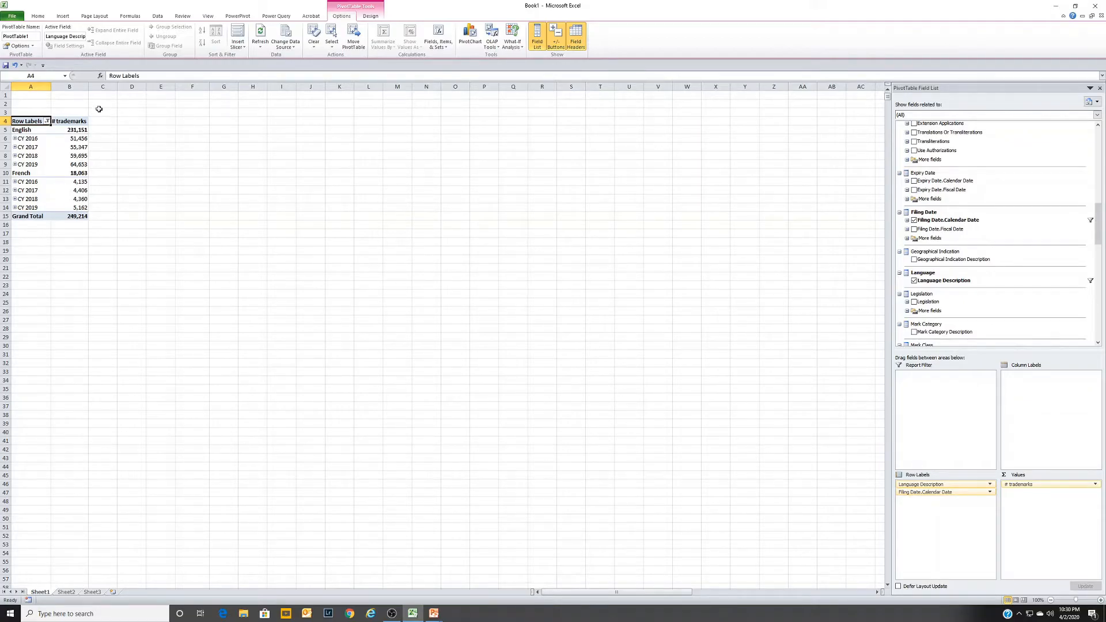
- Add CY 2010 through CY 2015 to the Calendar Year row filter
left_click(47, 121)
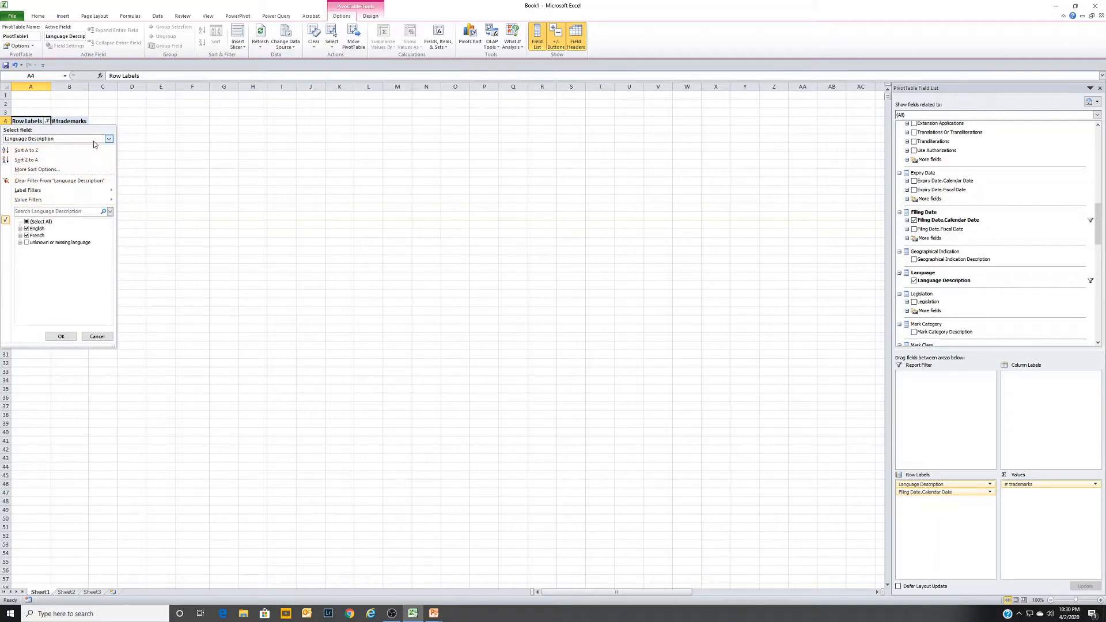
left_click(110, 140)
left_click(60, 155)
left_click_drag(107, 229, 107, 299)
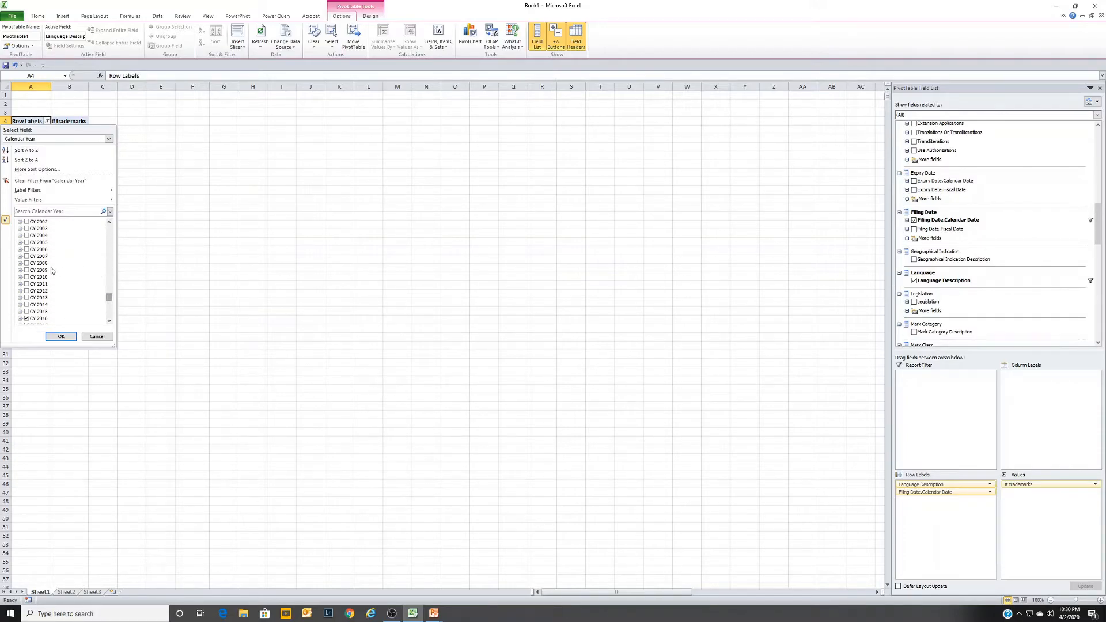
left_click(27, 277)
left_click(26, 284)
left_click(27, 291)
left_click(26, 298)
left_click(27, 305)
left_click(27, 311)
left_click_drag(107, 296, 109, 302)
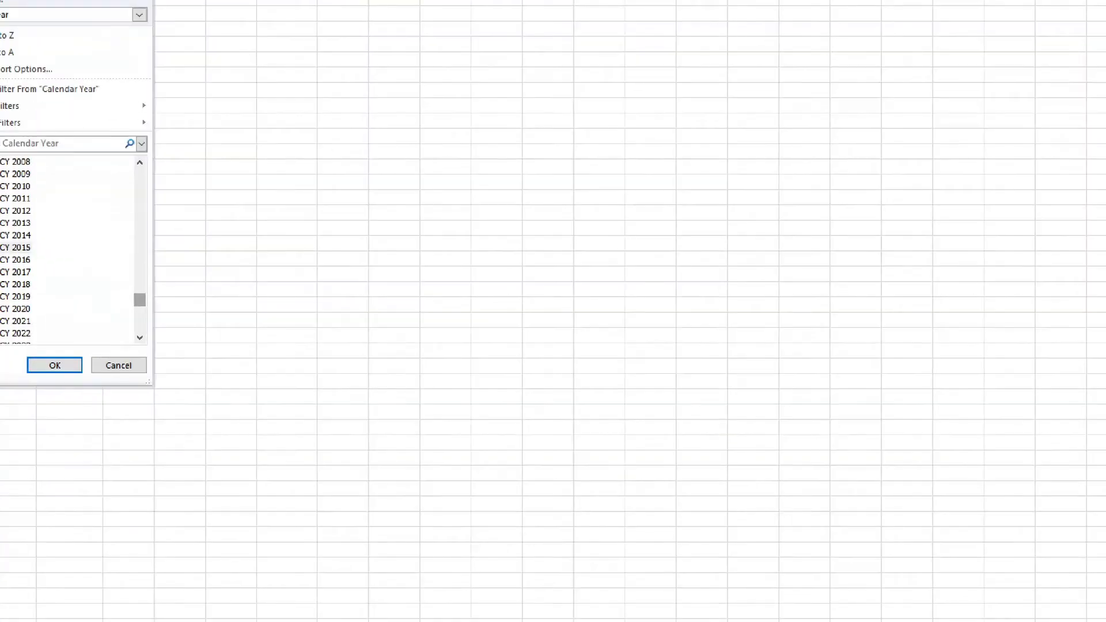
left_click(61, 337)
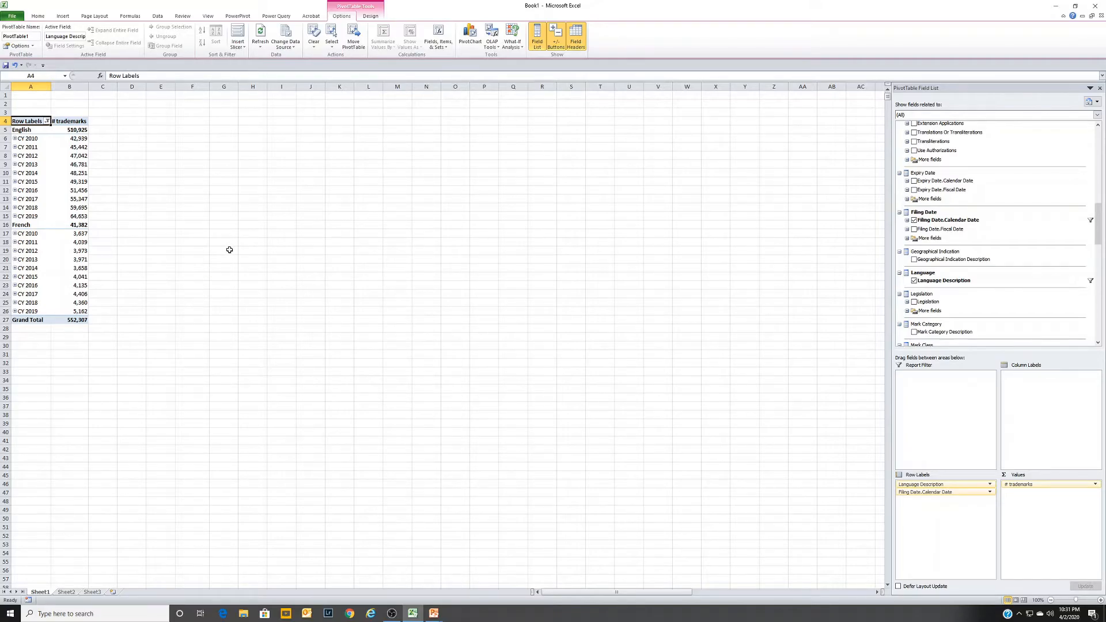
- Move Language Description to the column labels and insert a clustered column PivotChart, placing it beside the table
left_click_drag(917, 486, 1032, 399)
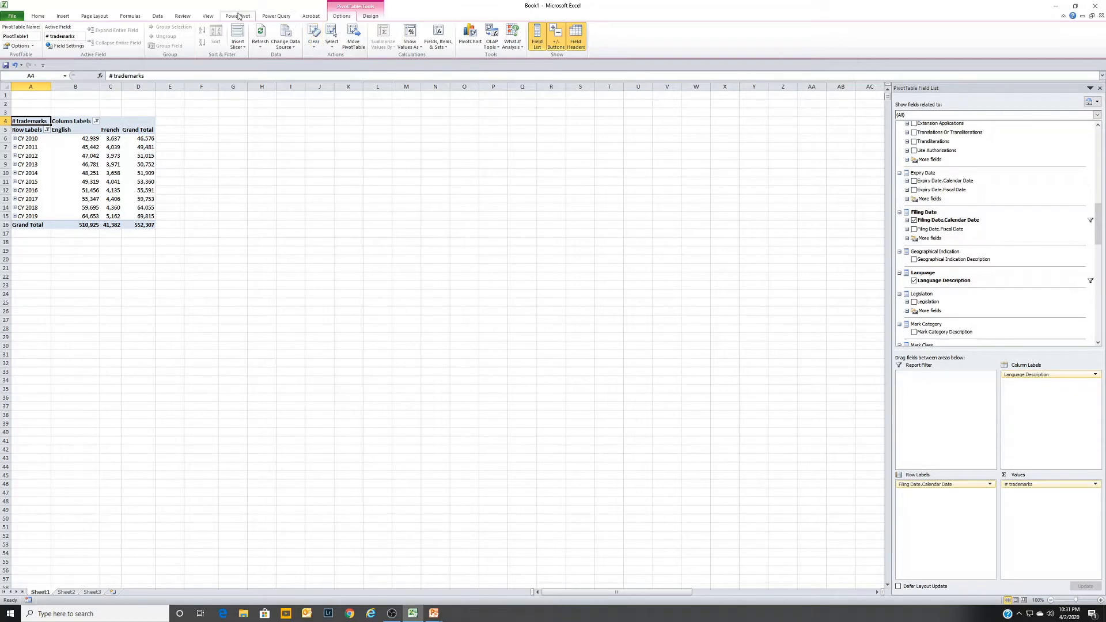
left_click(270, 17)
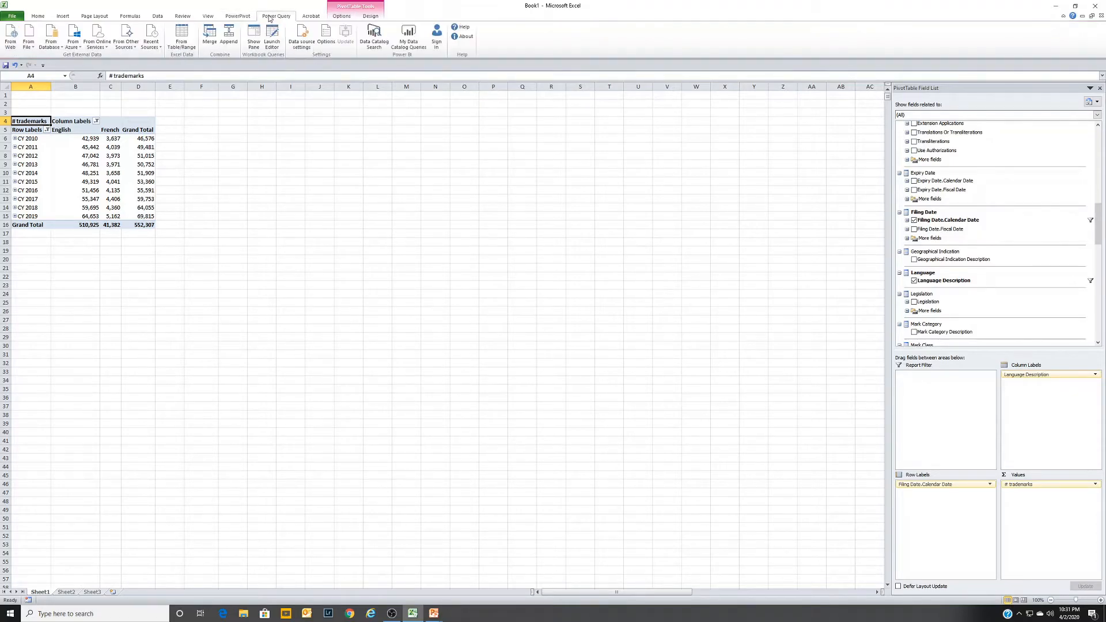
left_click(346, 19)
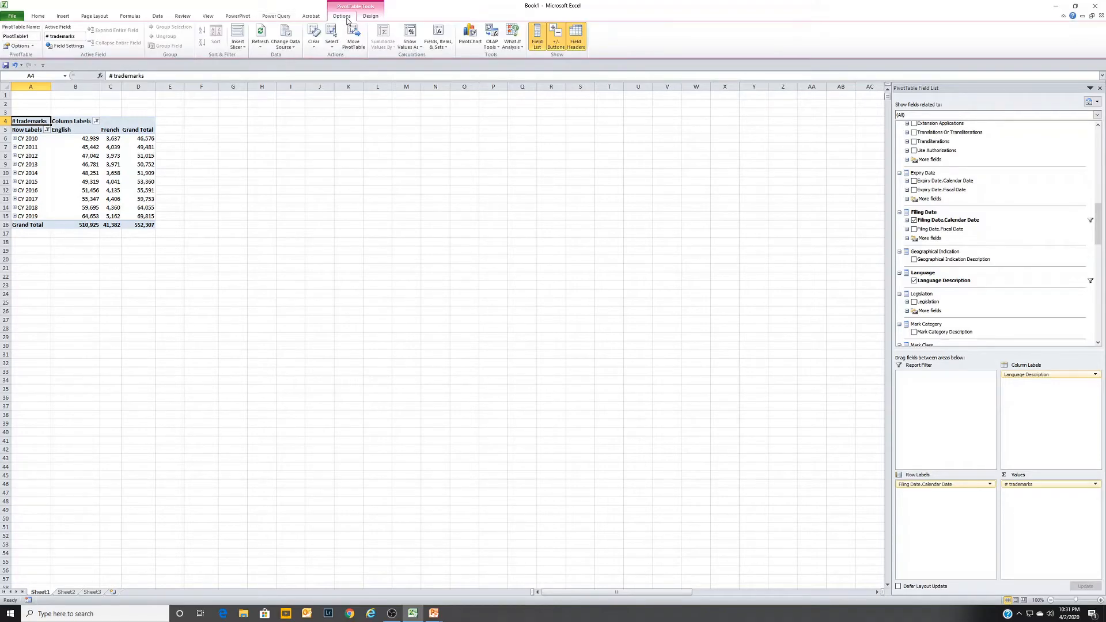
left_click(478, 41)
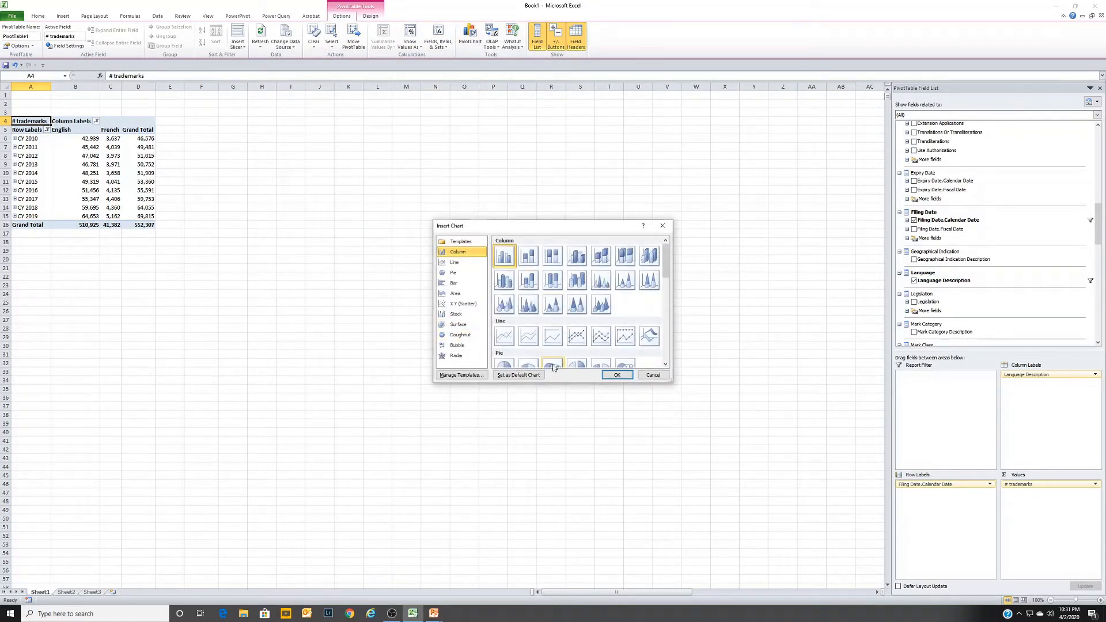
left_click(615, 376)
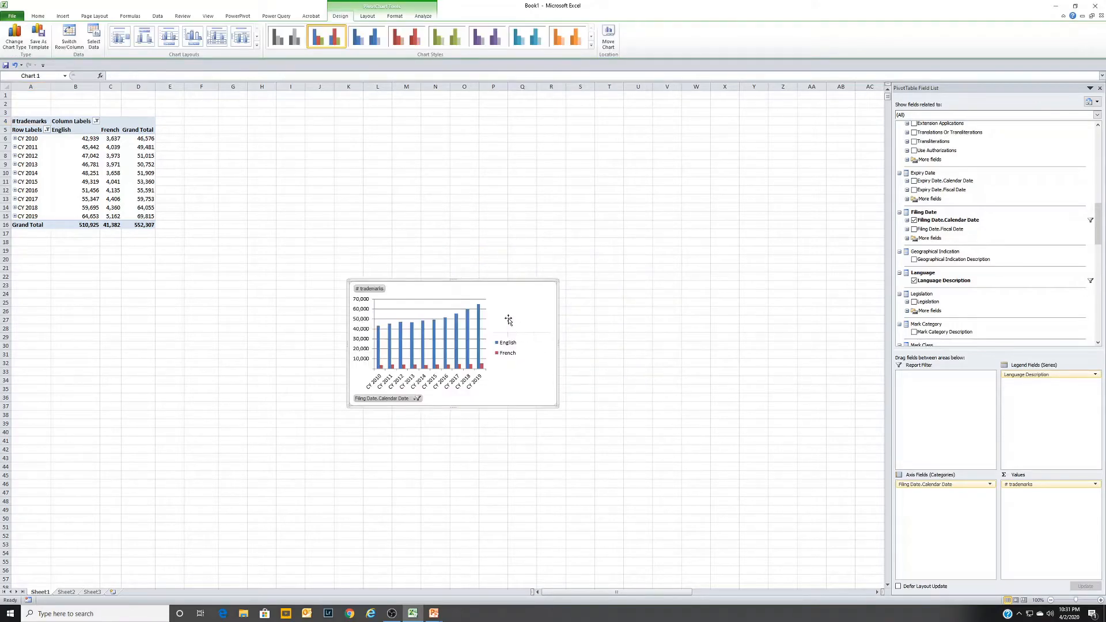
left_click_drag(468, 288, 295, 119)
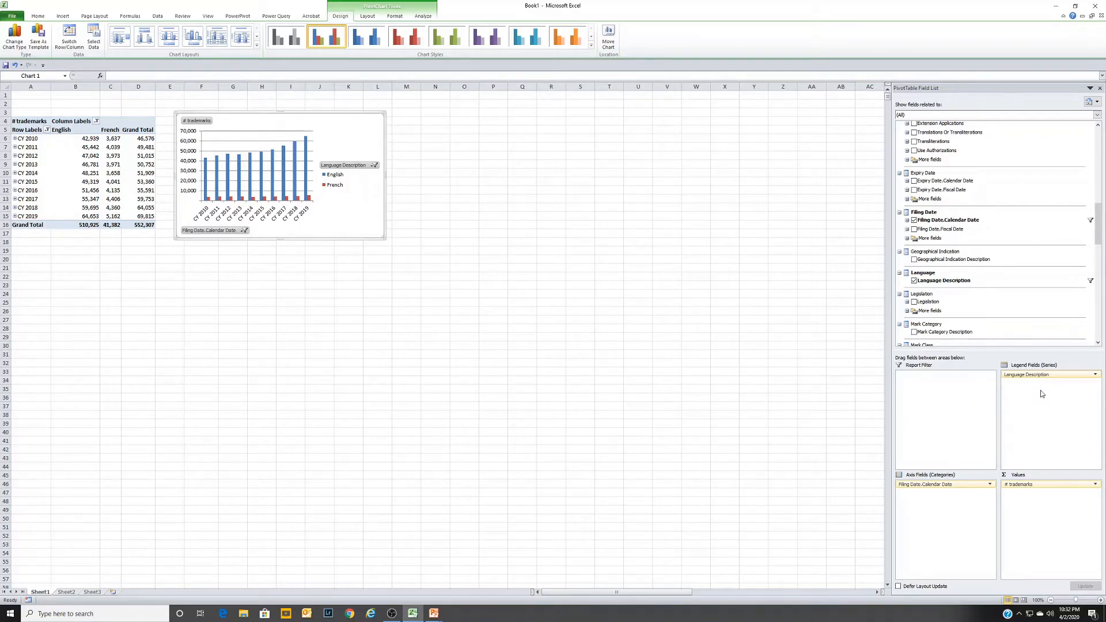
- Remove Language Description from the PivotChart's legend fields and insert a slicer for Owner Nationality from the Owner By Nationality hierarchy
left_click_drag(1043, 375, 799, 340)
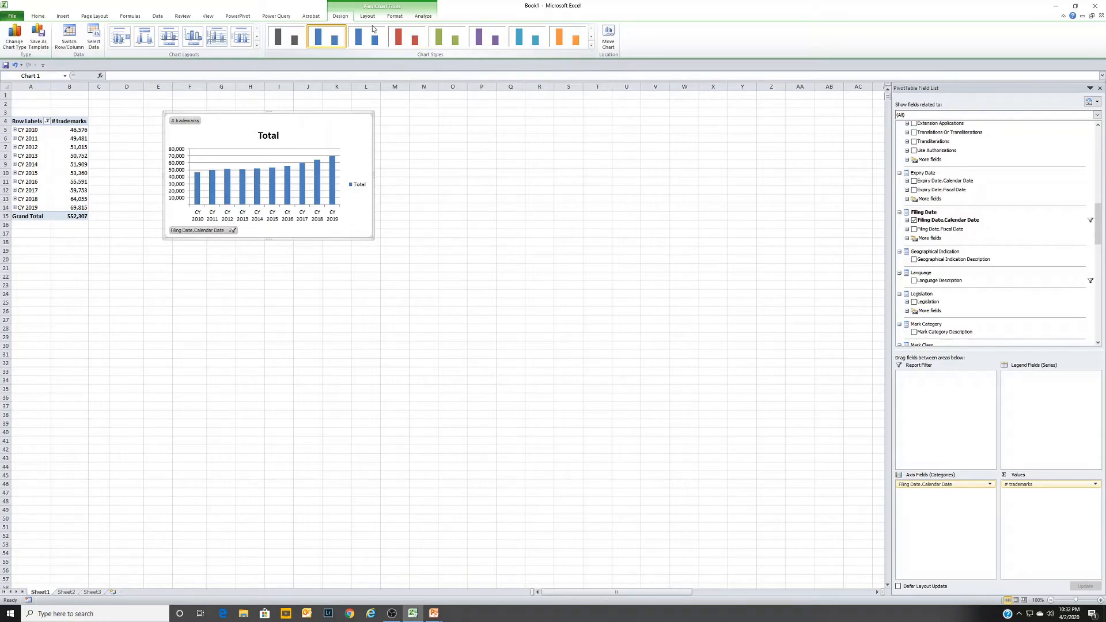
left_click(276, 17)
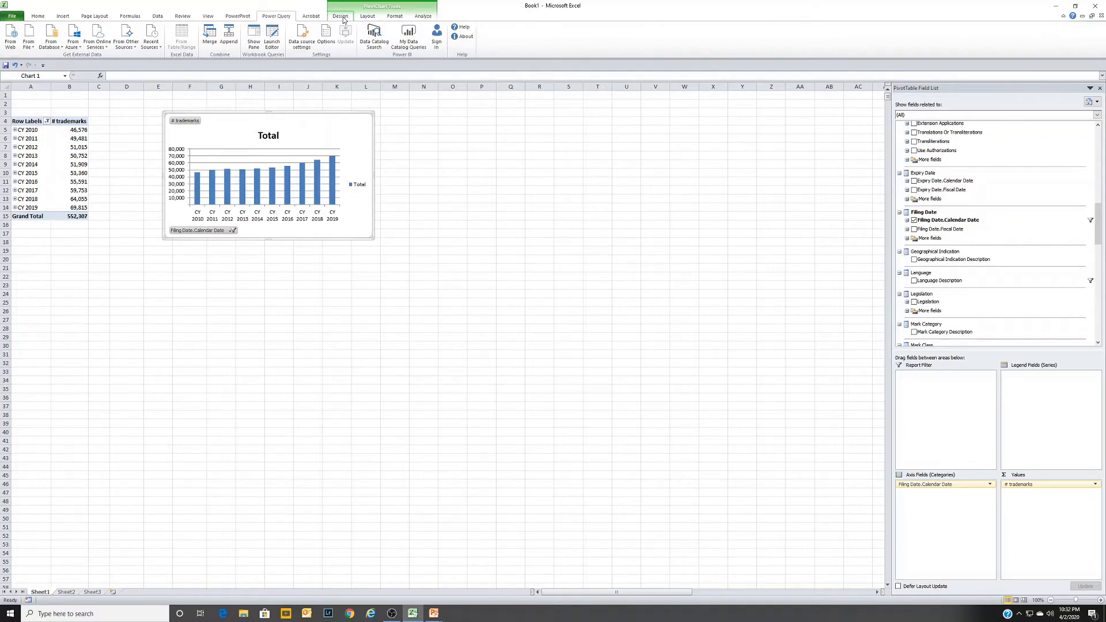
left_click(423, 16)
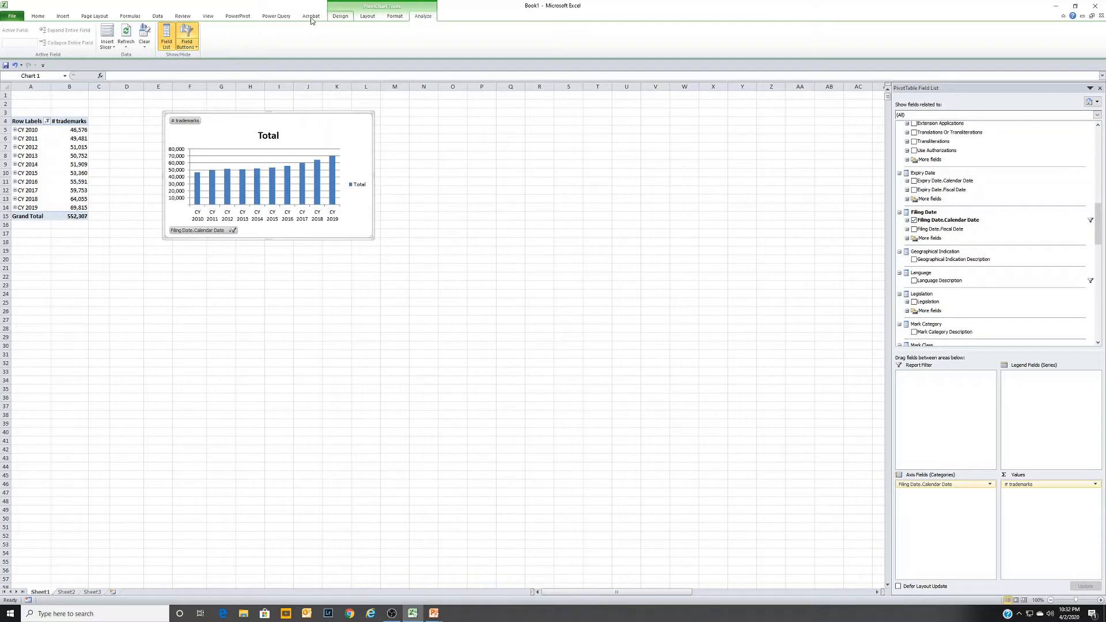
left_click(110, 45)
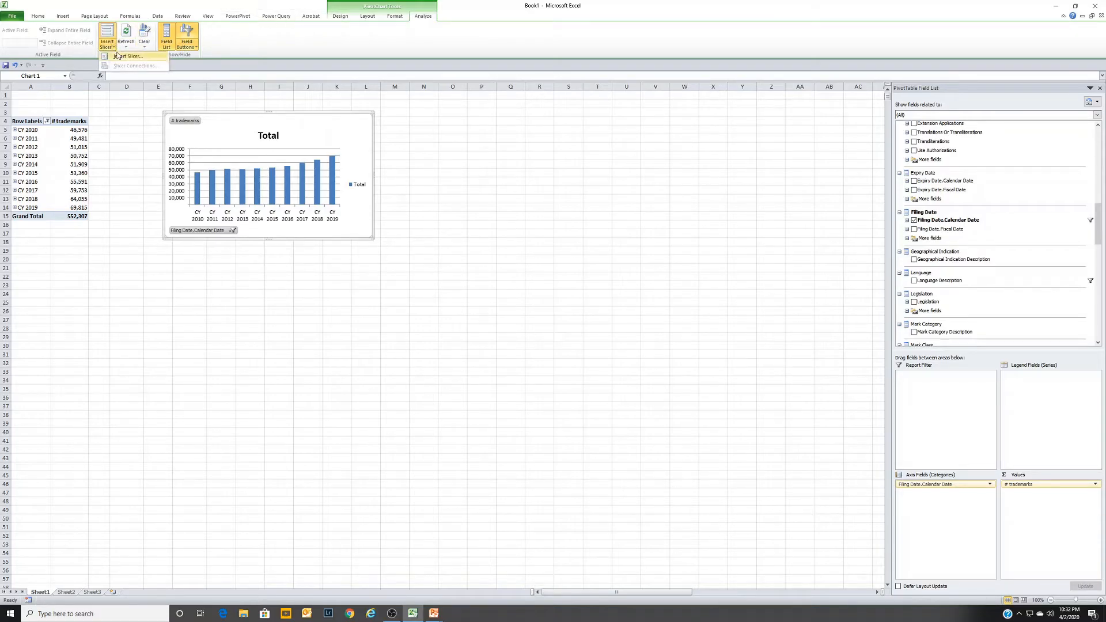
left_click(119, 57)
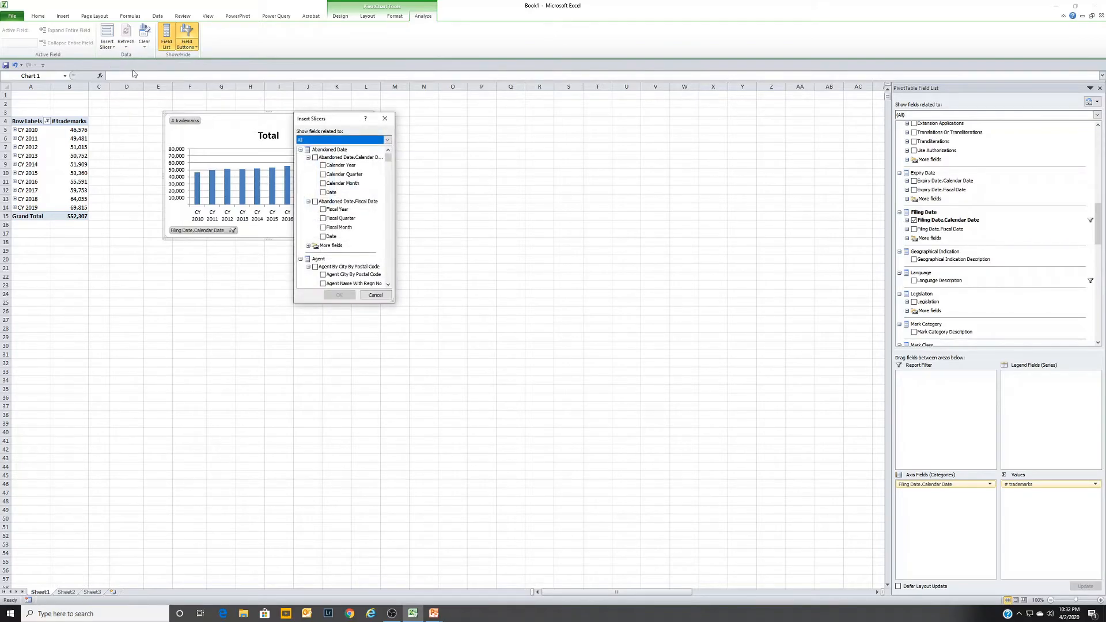
left_click_drag(388, 158, 389, 242)
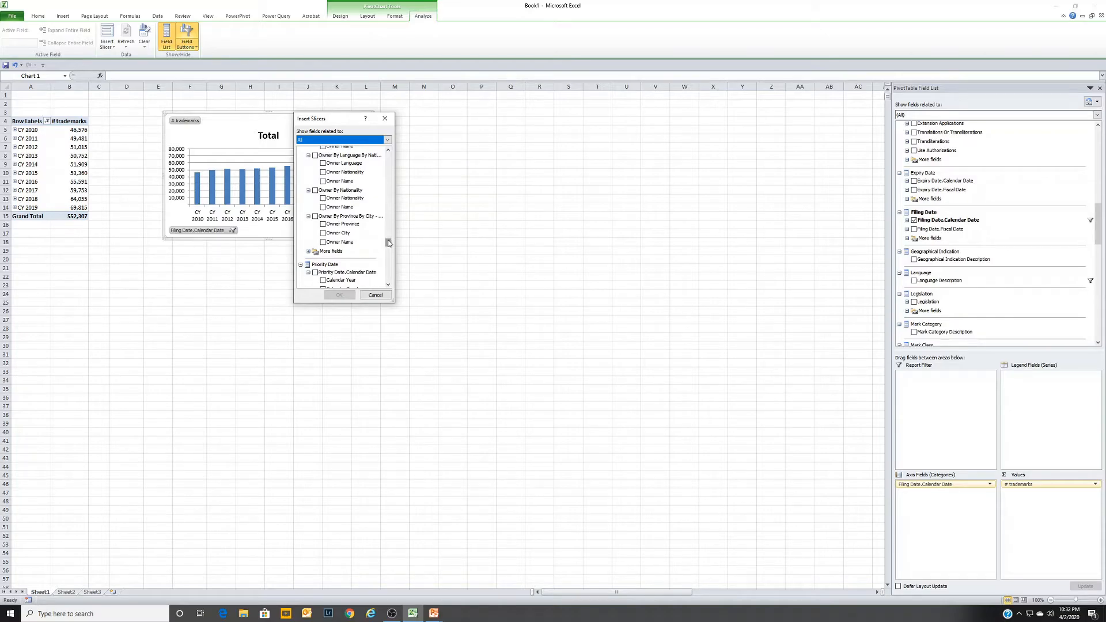
left_click(324, 198)
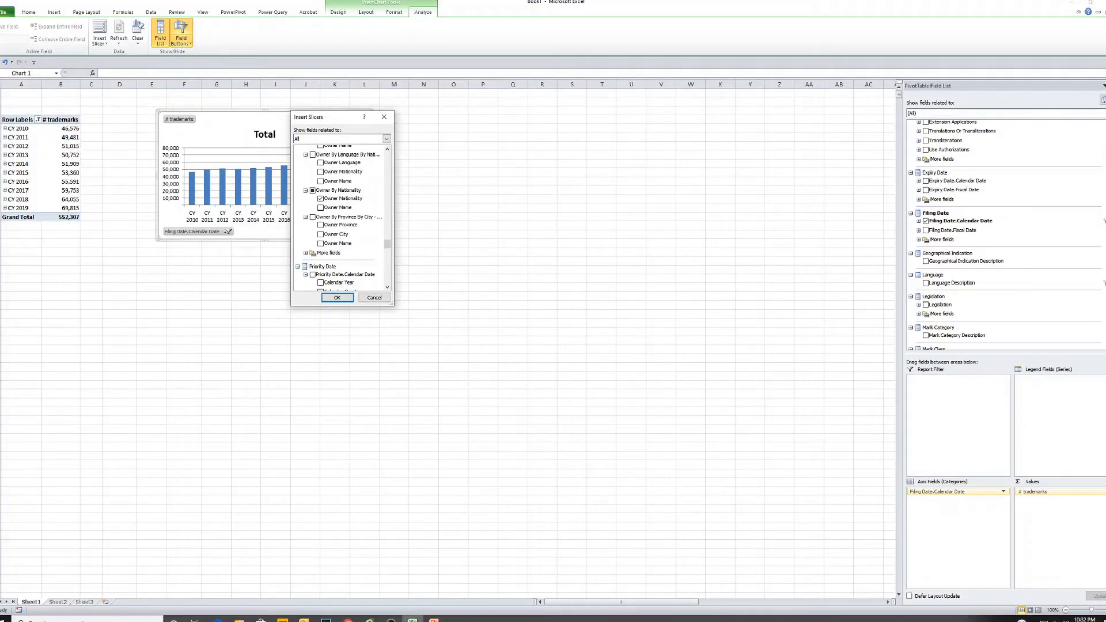
left_click(274, 411)
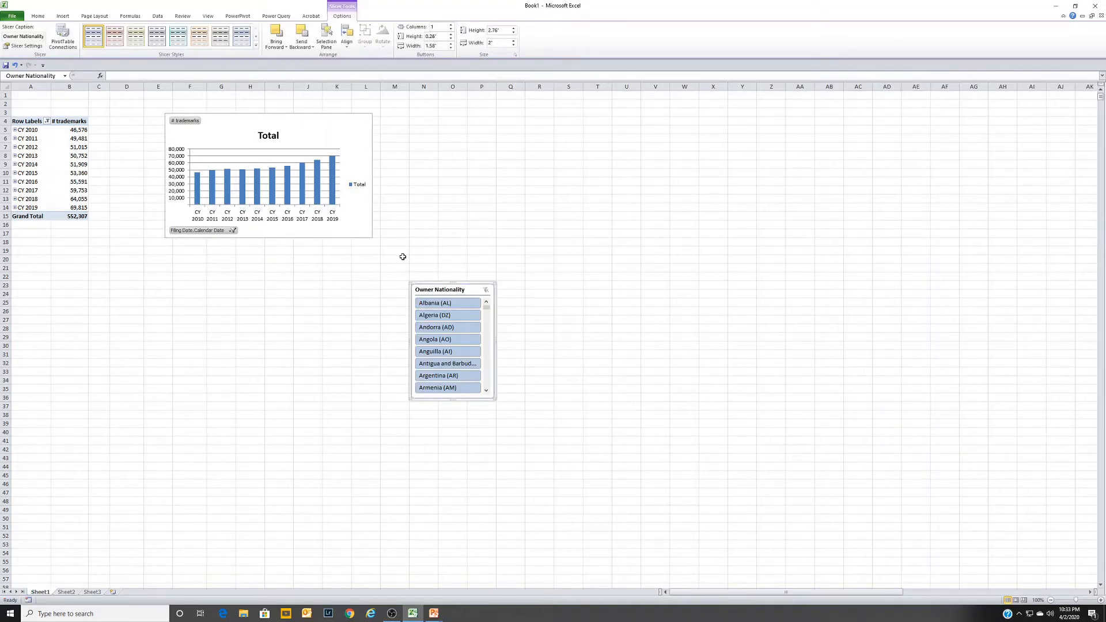
- Move the PivotChart closer to the table and place the Owner Nationality slicer directly beside the chart
left_click_drag(272, 120, 205, 117)
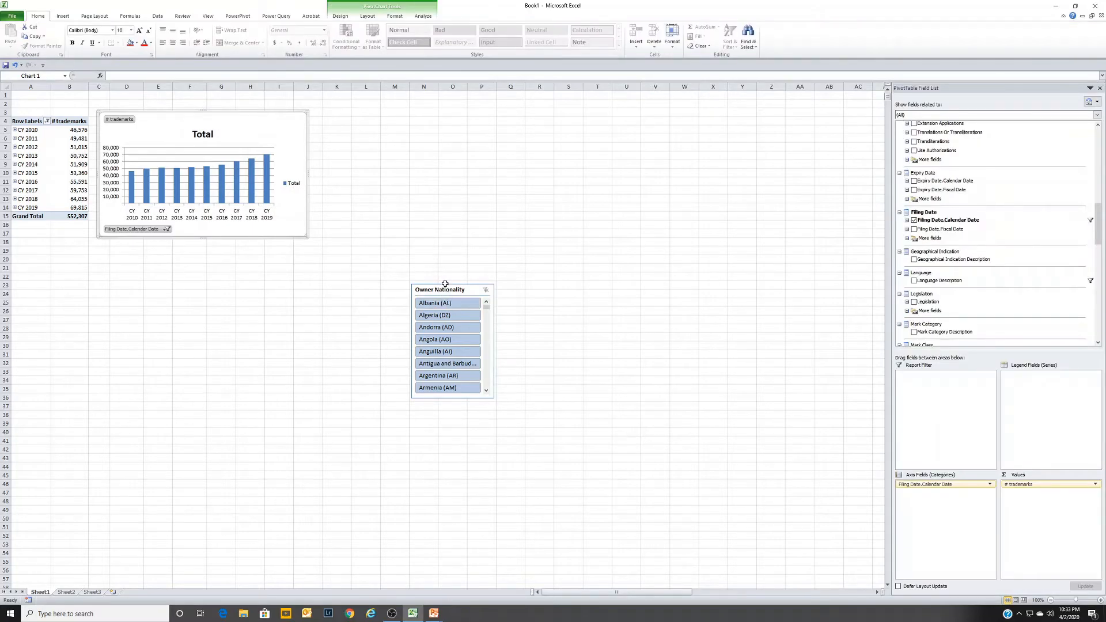
left_click_drag(445, 290, 353, 114)
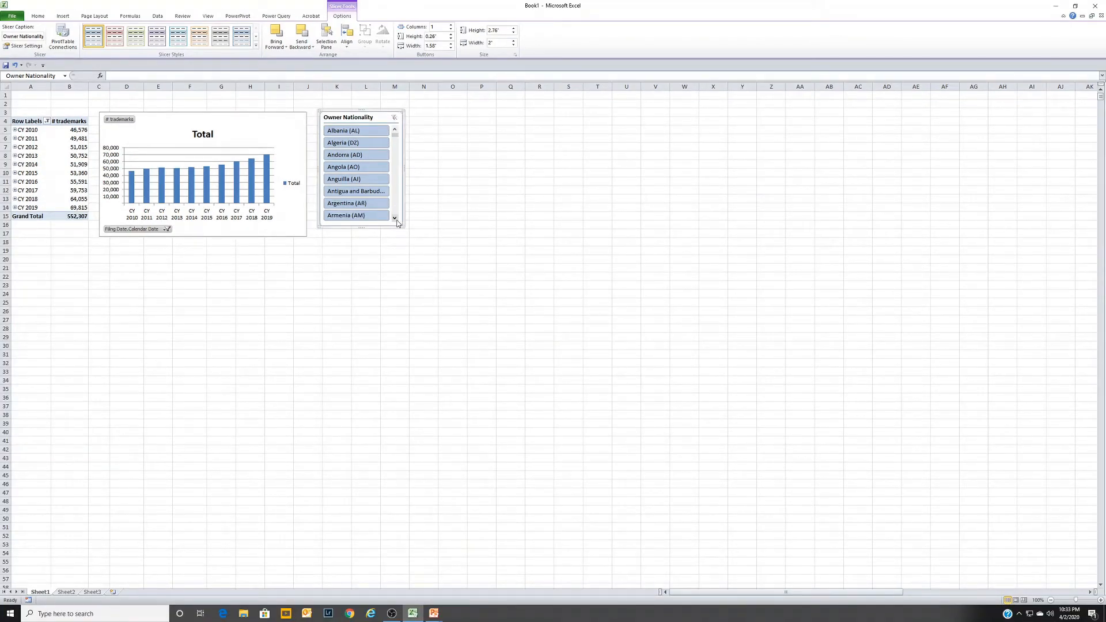
- Filter the chart by single owner nationalities in turn: Argentina (AR), Australia (AU) and Austria (AT)
left_click(351, 204)
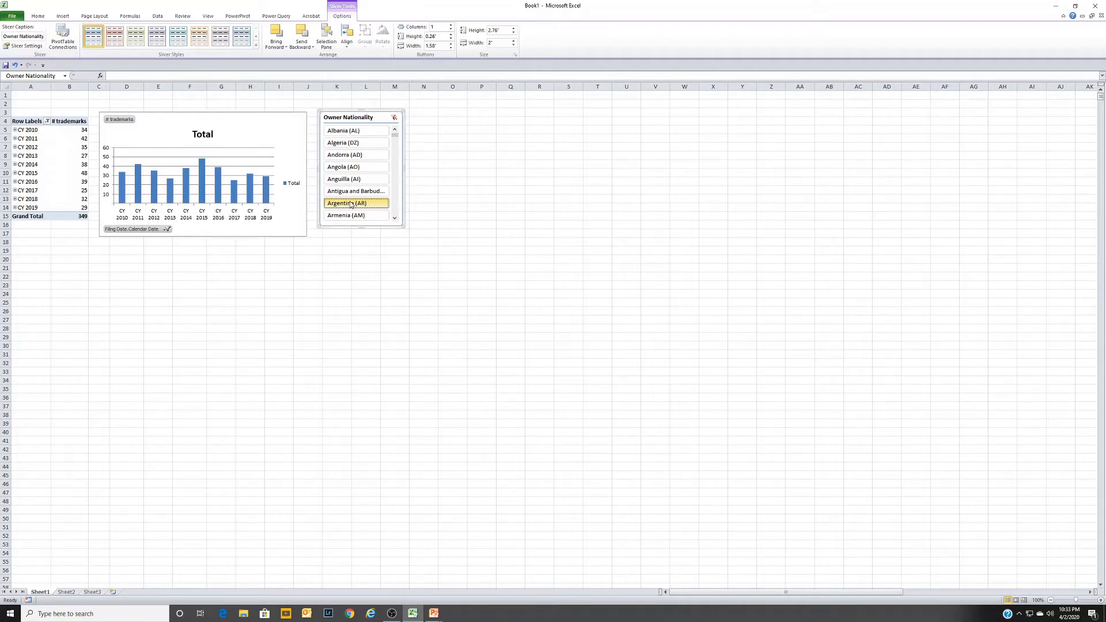
left_click(394, 219)
left_click(394, 219)
left_click(395, 219)
left_click(395, 219)
left_click(395, 219)
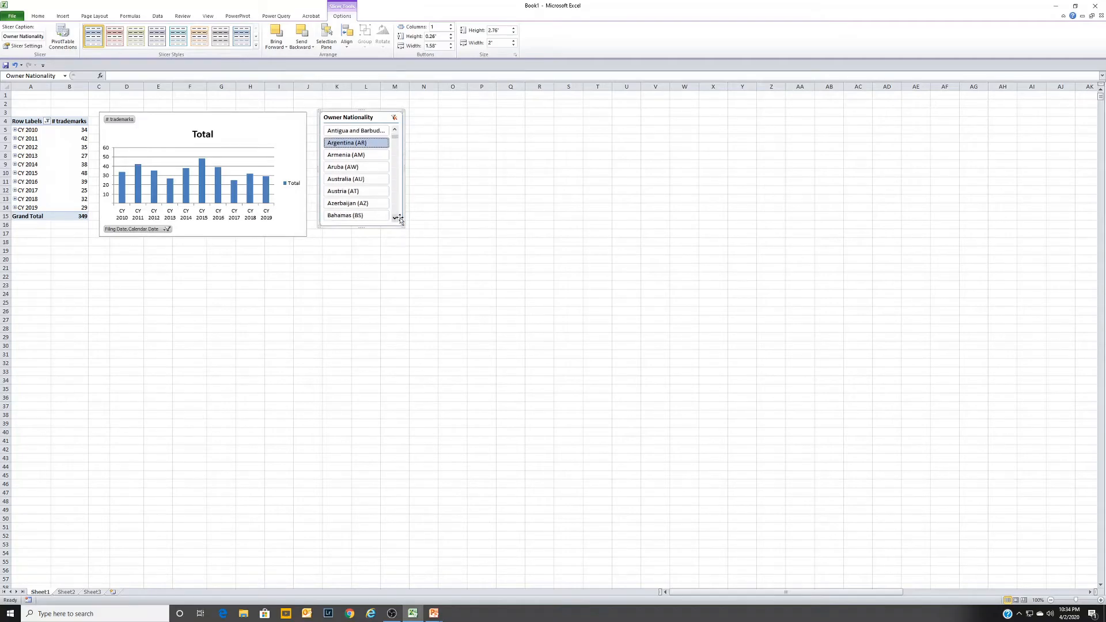
left_click(357, 178)
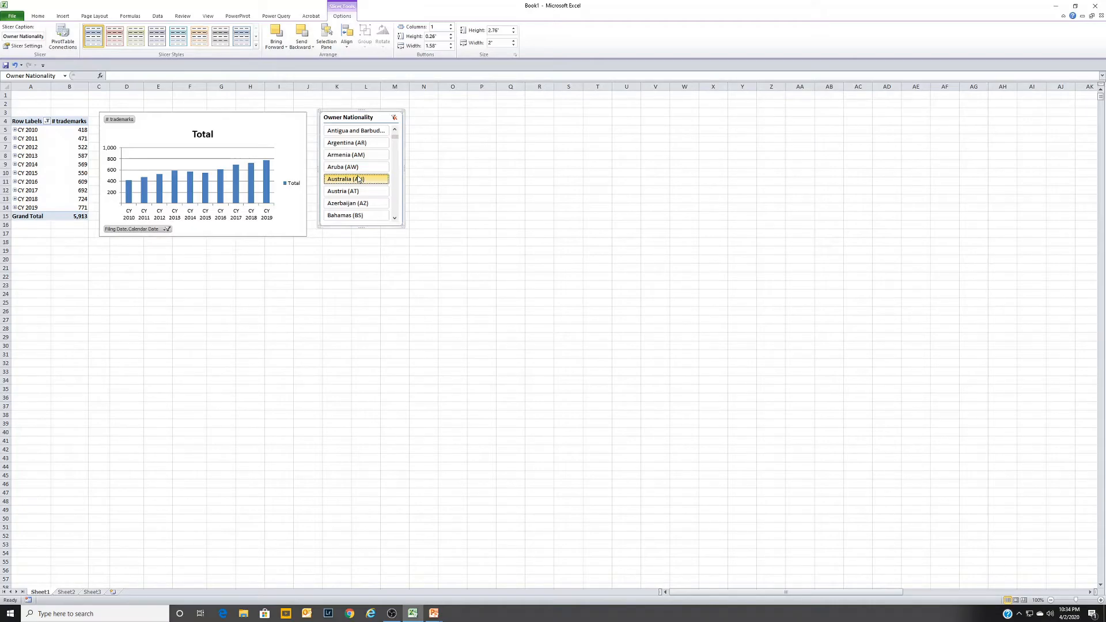
left_click(365, 190)
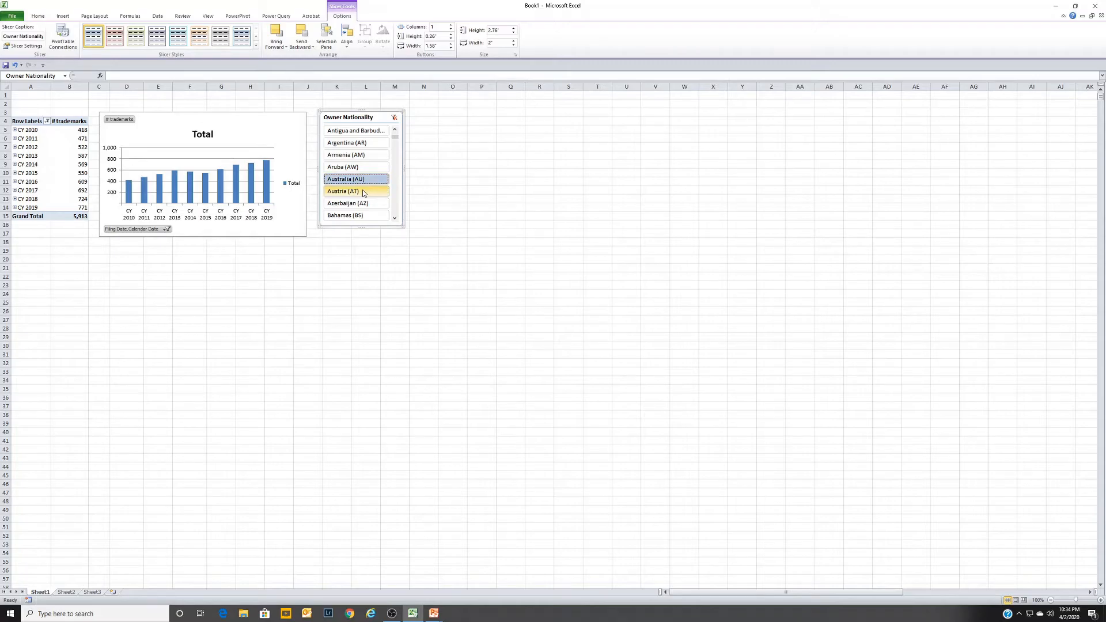
- Filter the table and chart to the owner nationality Canada (CA) with the slicer
left_click(394, 217)
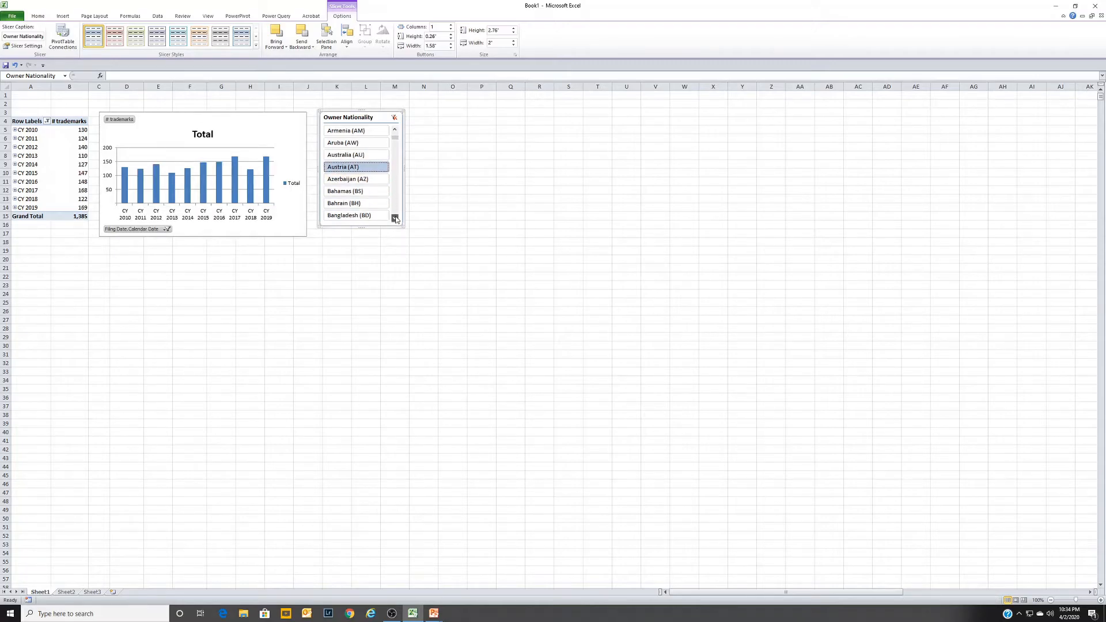
left_click(395, 218)
left_click(394, 217)
left_click(394, 218)
left_click(394, 218)
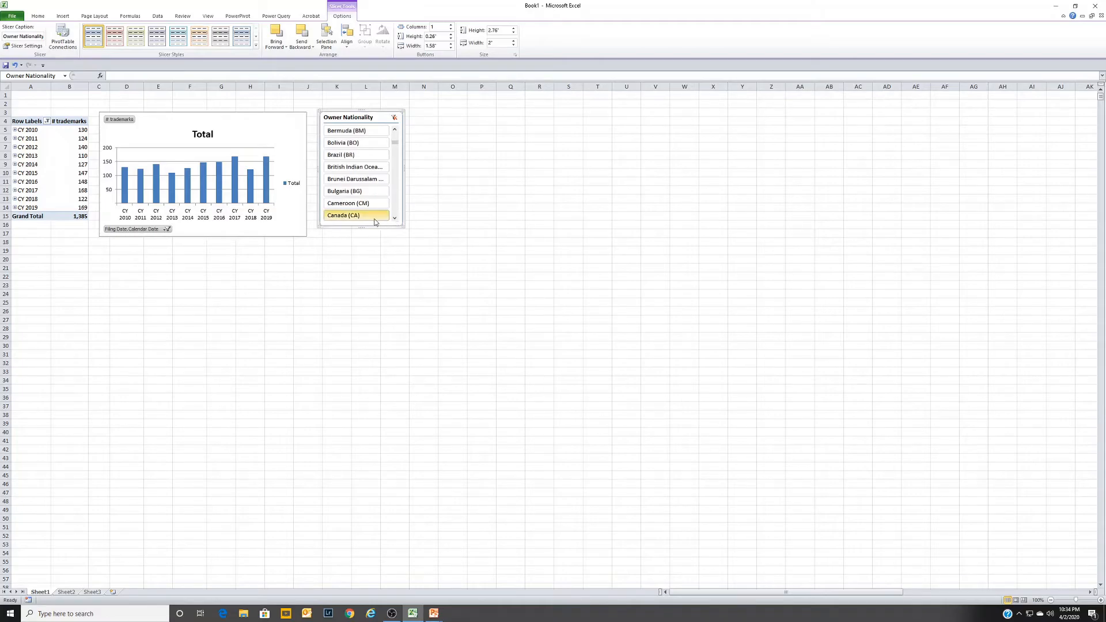
left_click(373, 222)
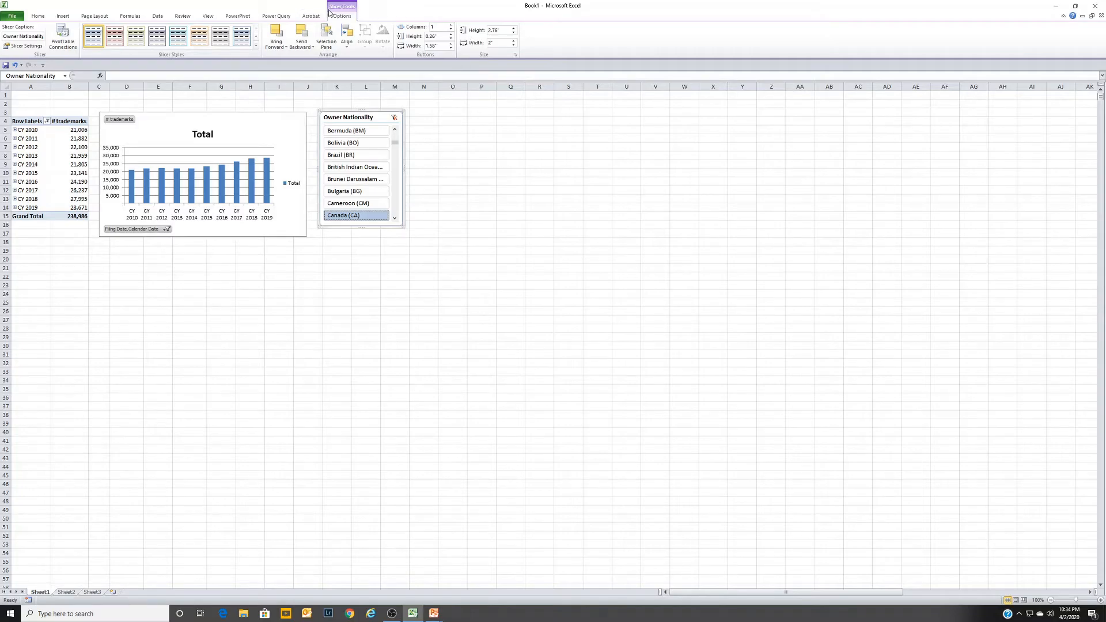
- Insert a slicer for Owner Province from the Owner By Province By City hierarchy and place it below the chart and the Owner Nationality slicer
left_click(250, 17)
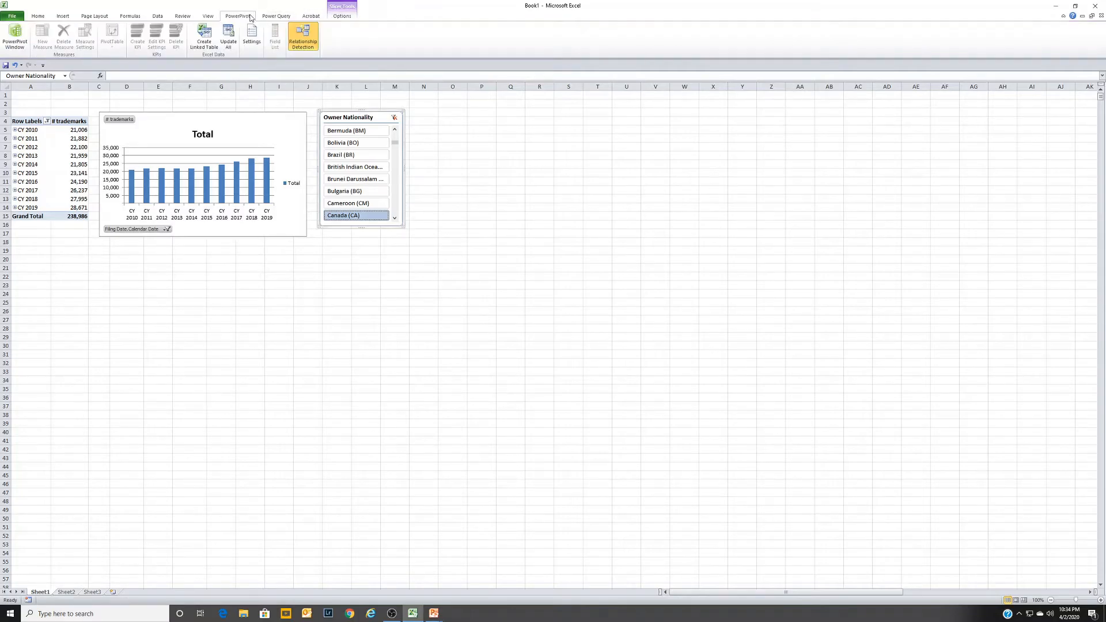
left_click(423, 17)
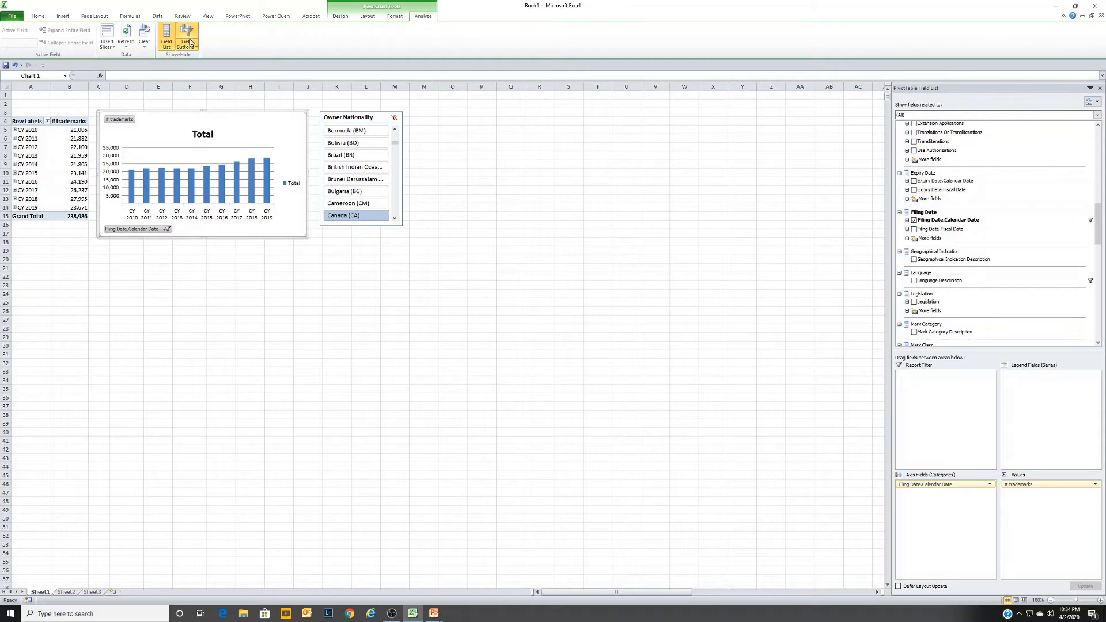
left_click(109, 47)
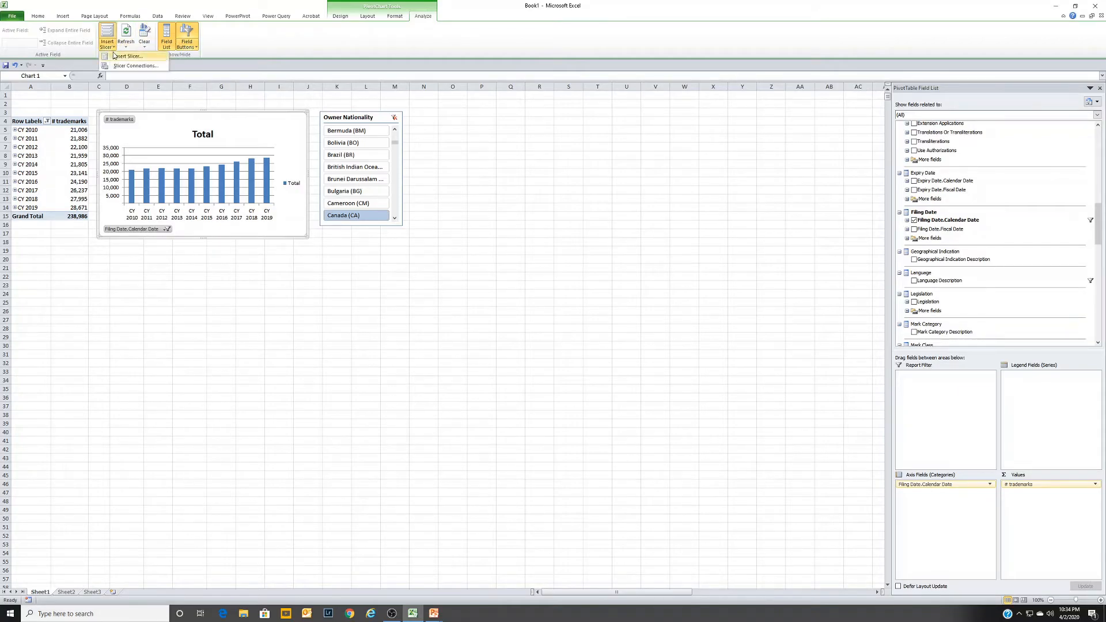
left_click(118, 56)
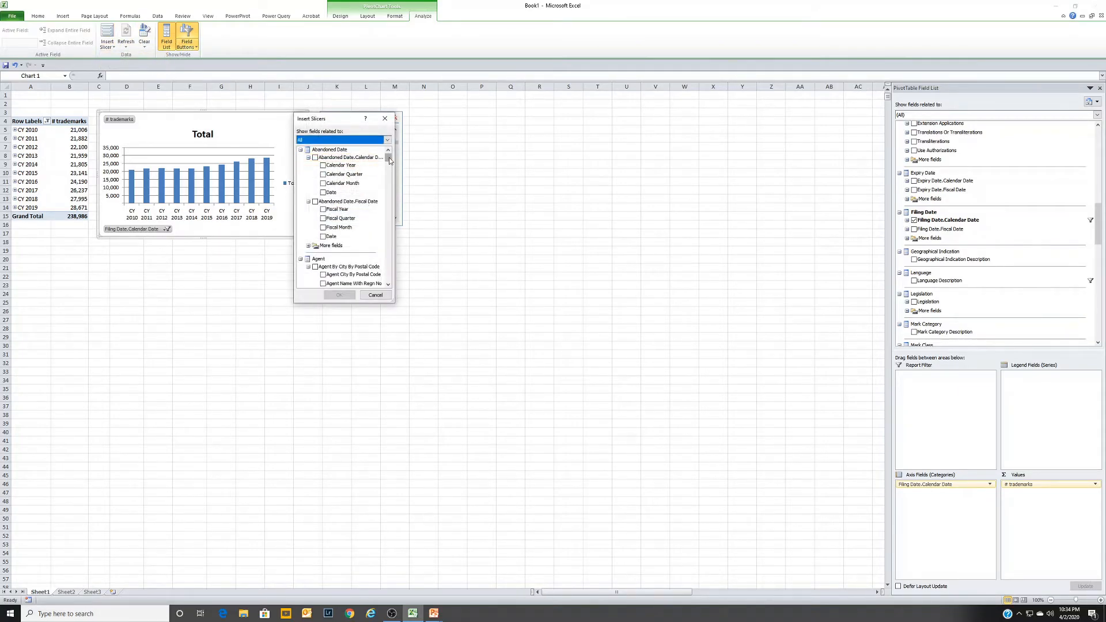
left_click_drag(389, 160, 388, 236)
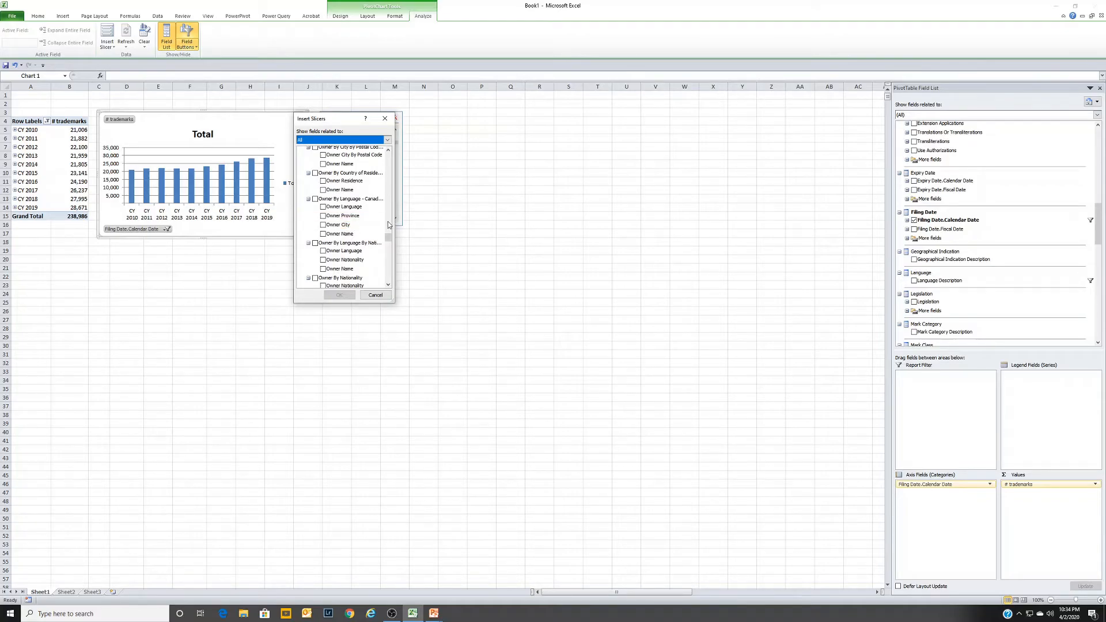
left_click_drag(388, 239, 389, 240)
left_click(389, 284)
left_click(389, 285)
left_click(388, 286)
left_click(389, 286)
left_click(389, 286)
left_click(388, 286)
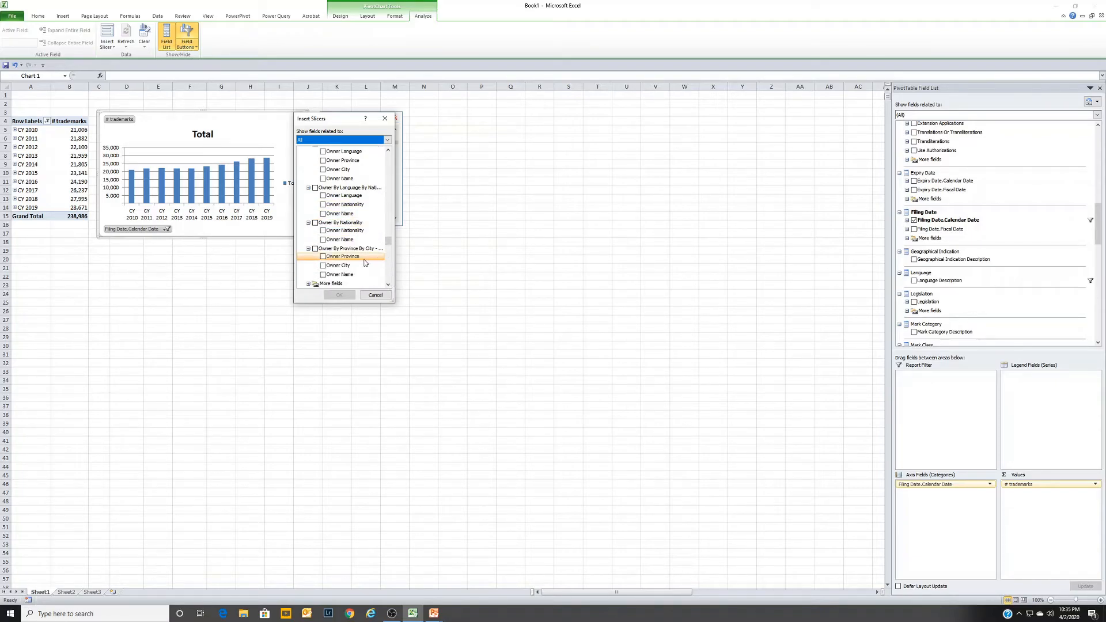
left_click(323, 256)
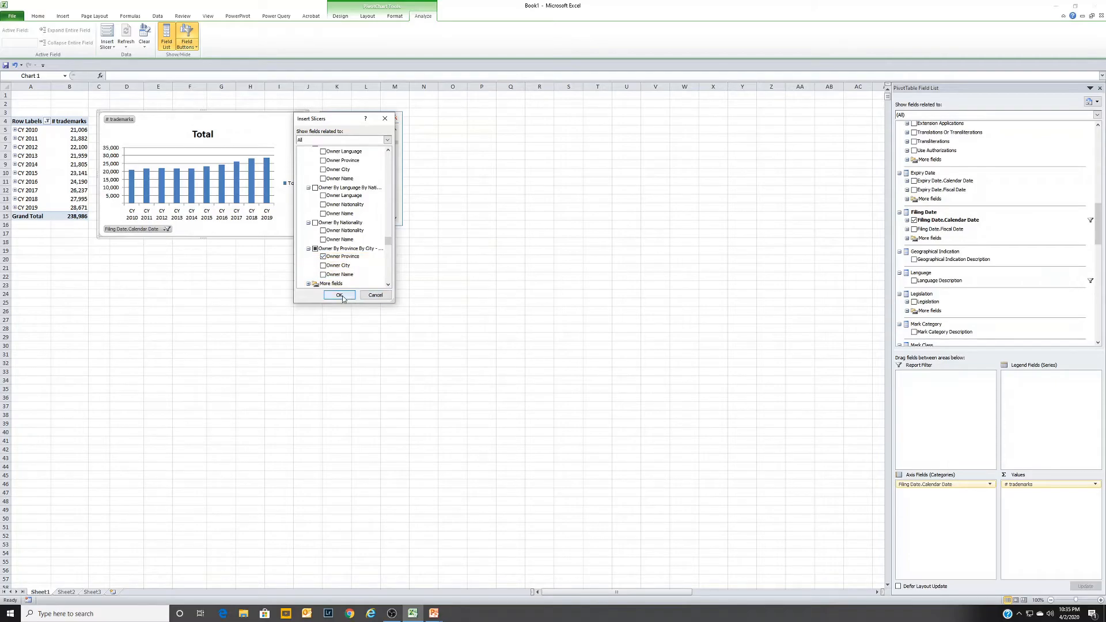
left_click(343, 298)
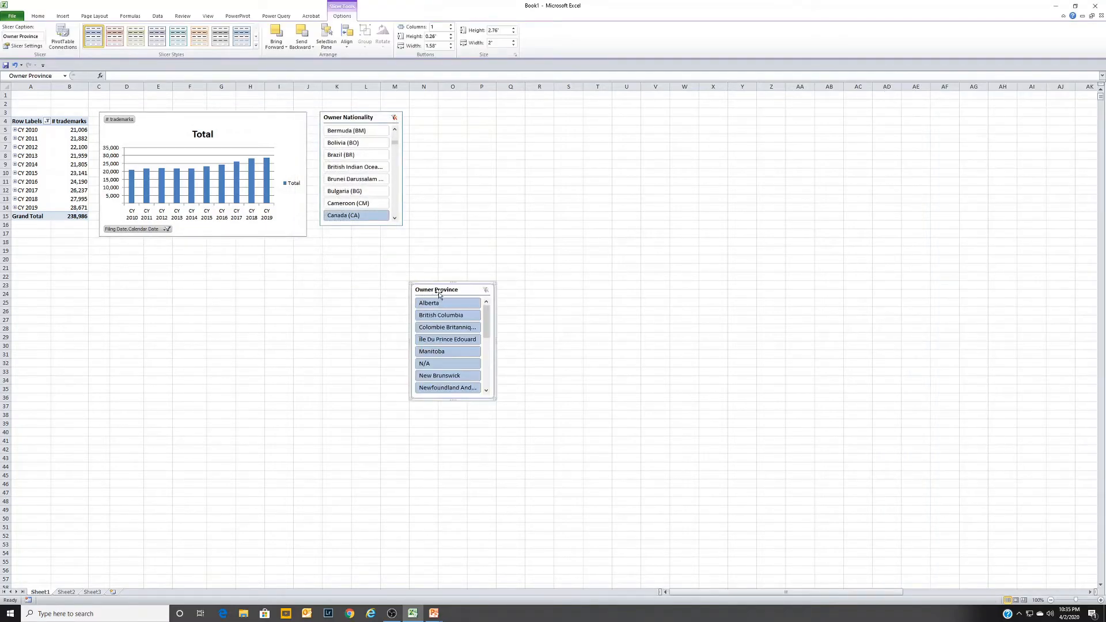
left_click_drag(439, 292, 320, 270)
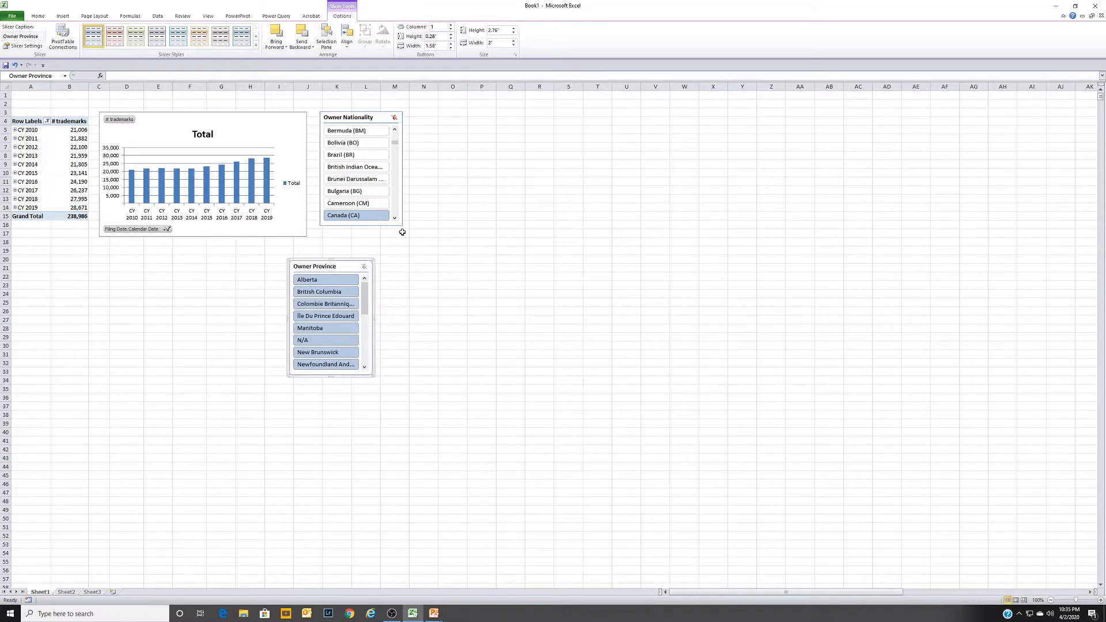
- Filter the chart by one owner province at a time: Alberta, British Columbia, Colombie Britannique, Île Du Prince Edouard and Manitoba
left_click(314, 282)
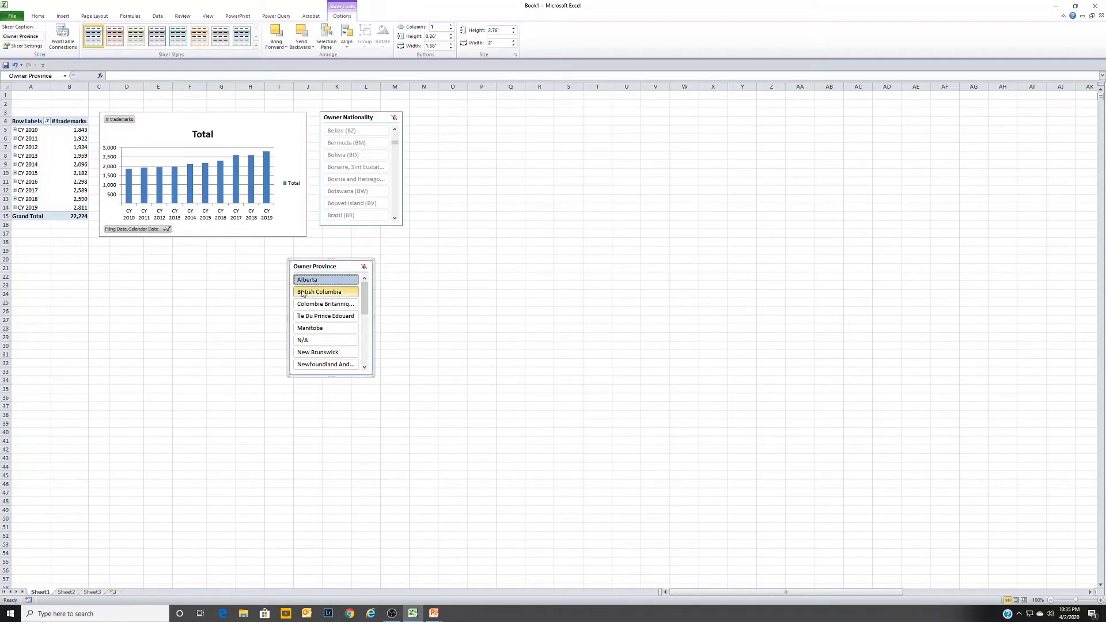
left_click(302, 294)
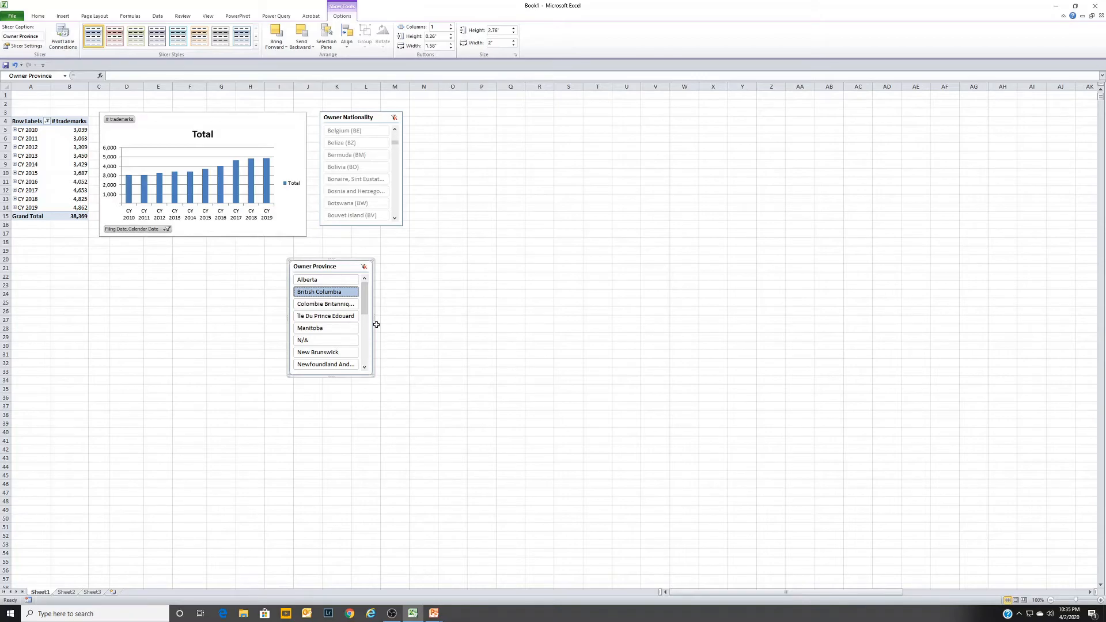
left_click(344, 304)
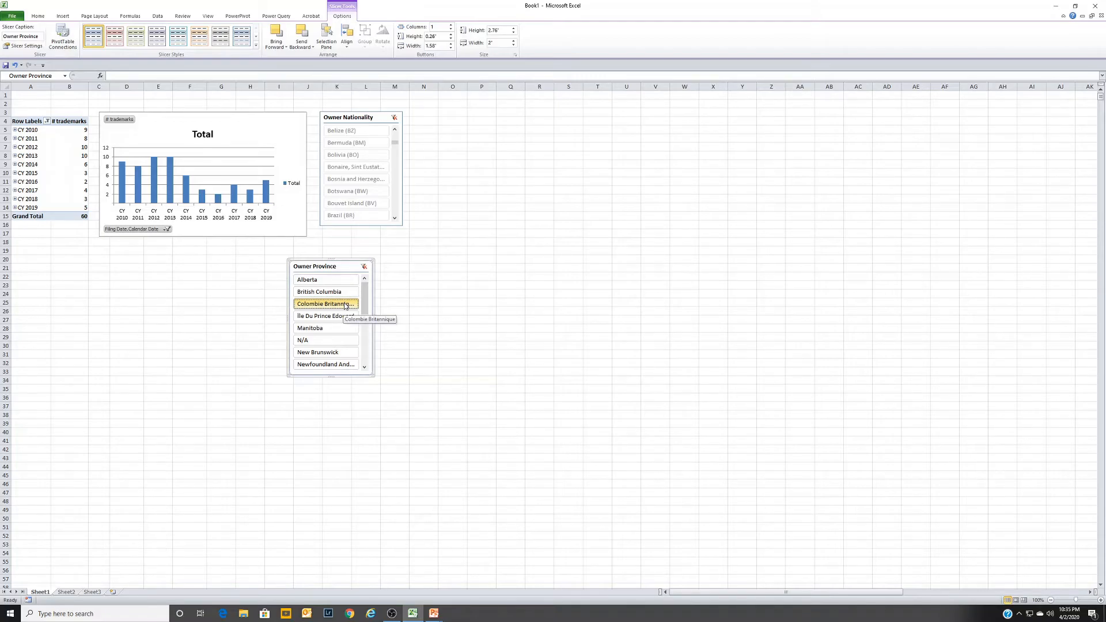
left_click(330, 318)
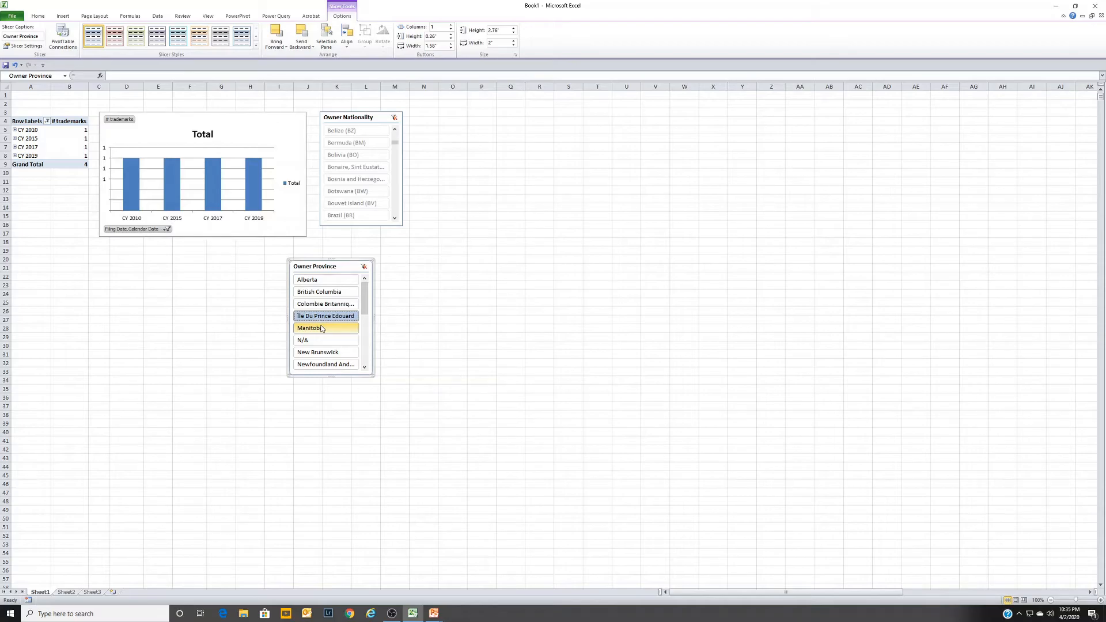
left_click(322, 329)
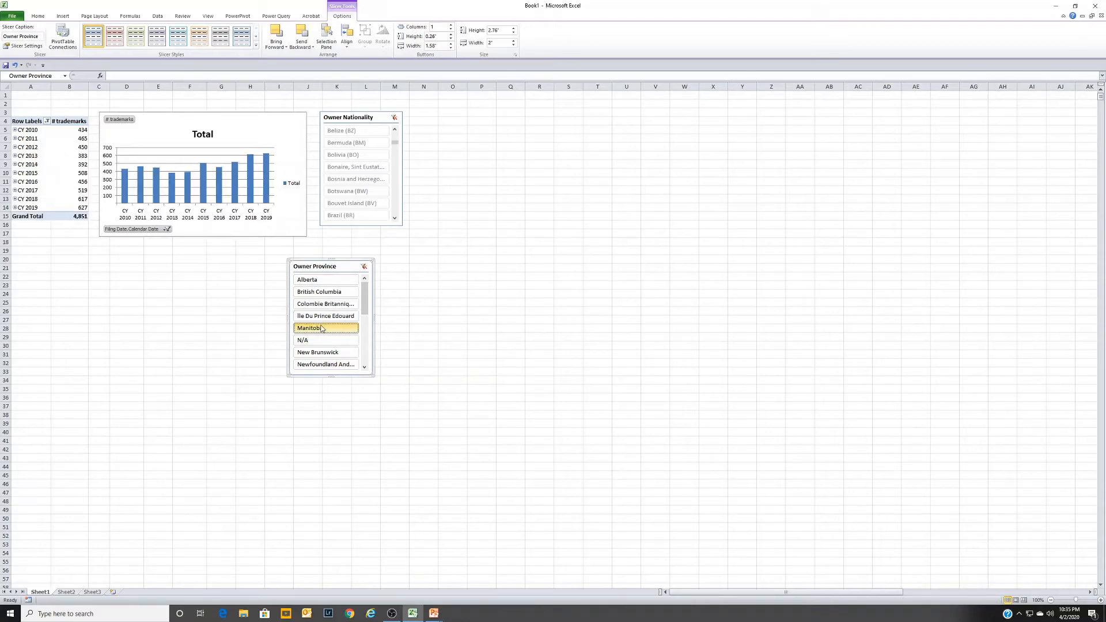
- Switch the Owner Province filter to Ontario, followed by the unaccented Quebec entry
left_click_drag(364, 301, 363, 325)
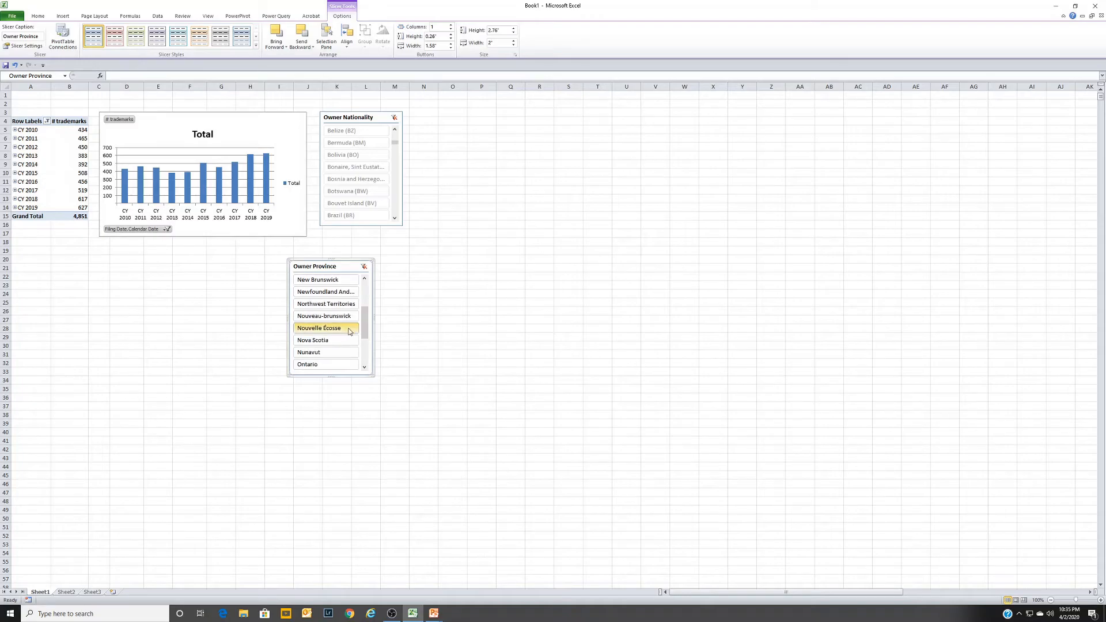
left_click(321, 364)
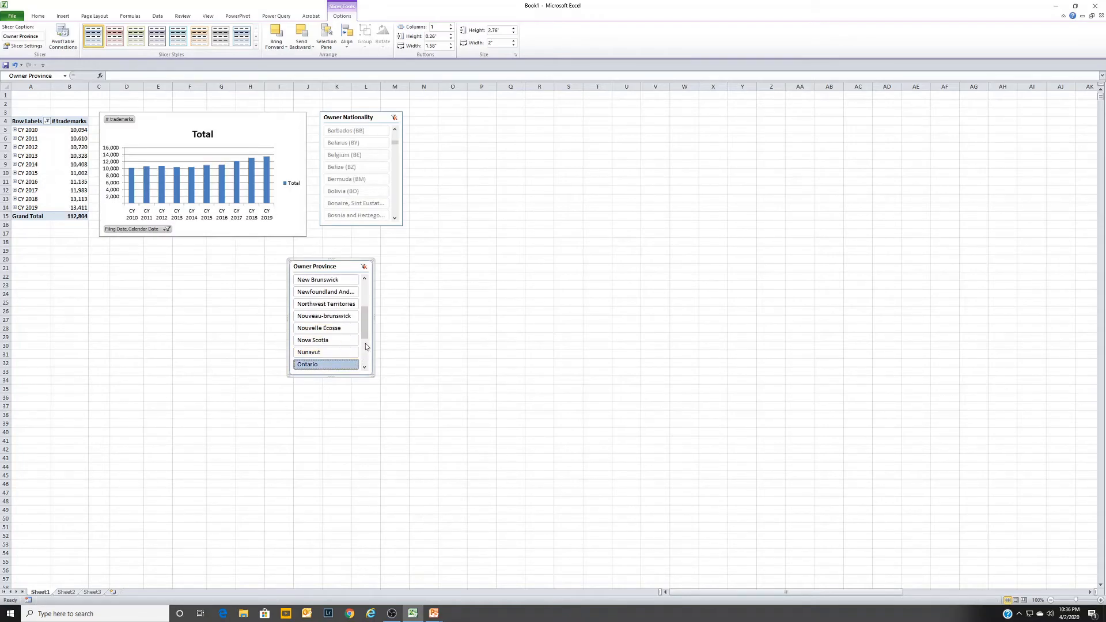
left_click_drag(364, 316, 363, 332)
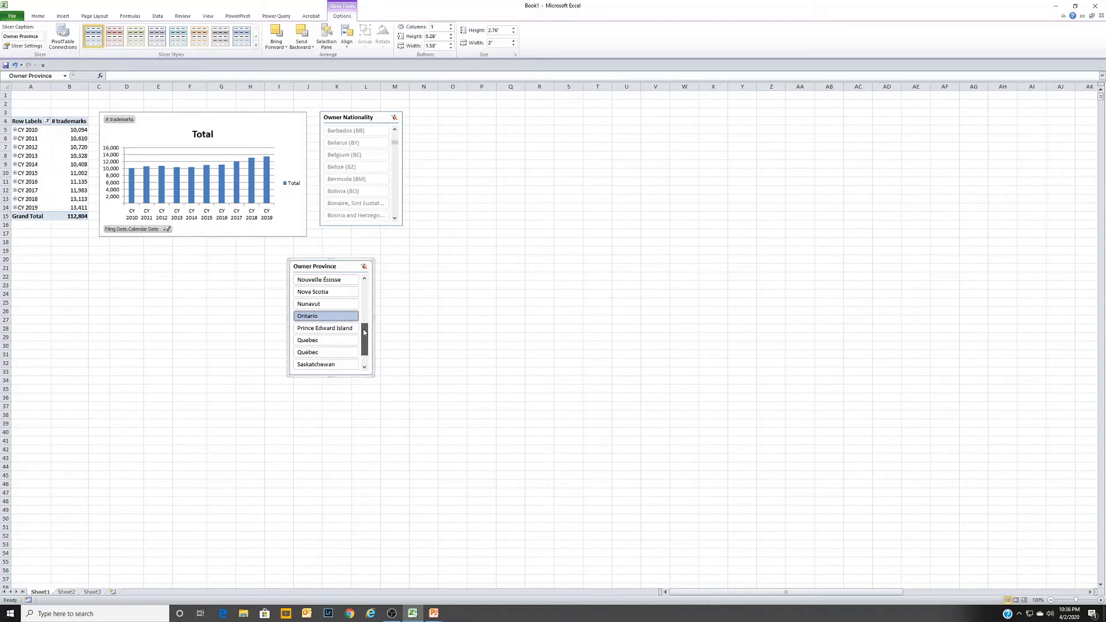
left_click(320, 341)
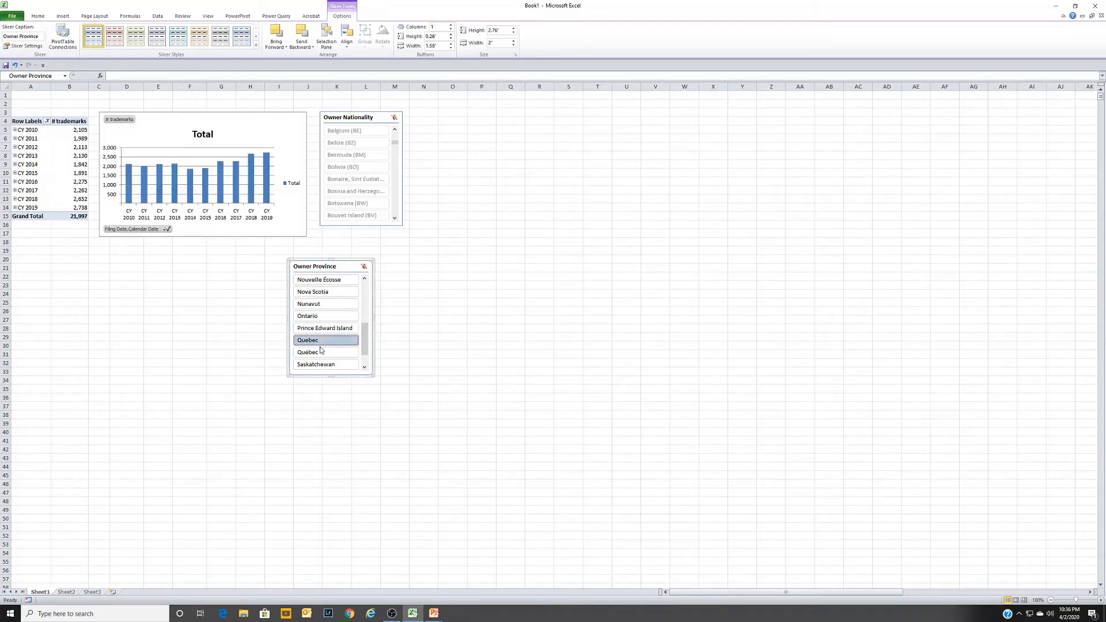
- Switch the Owner Province filter to the accented Québec entry, followed by Saskatchewan
left_click(320, 352)
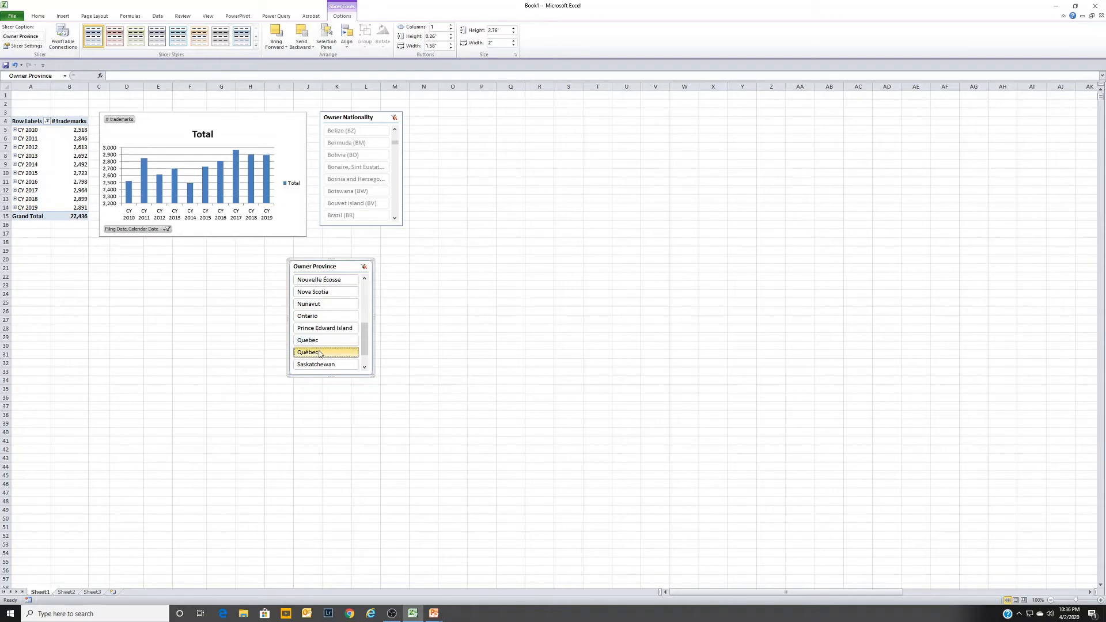
left_click(321, 365)
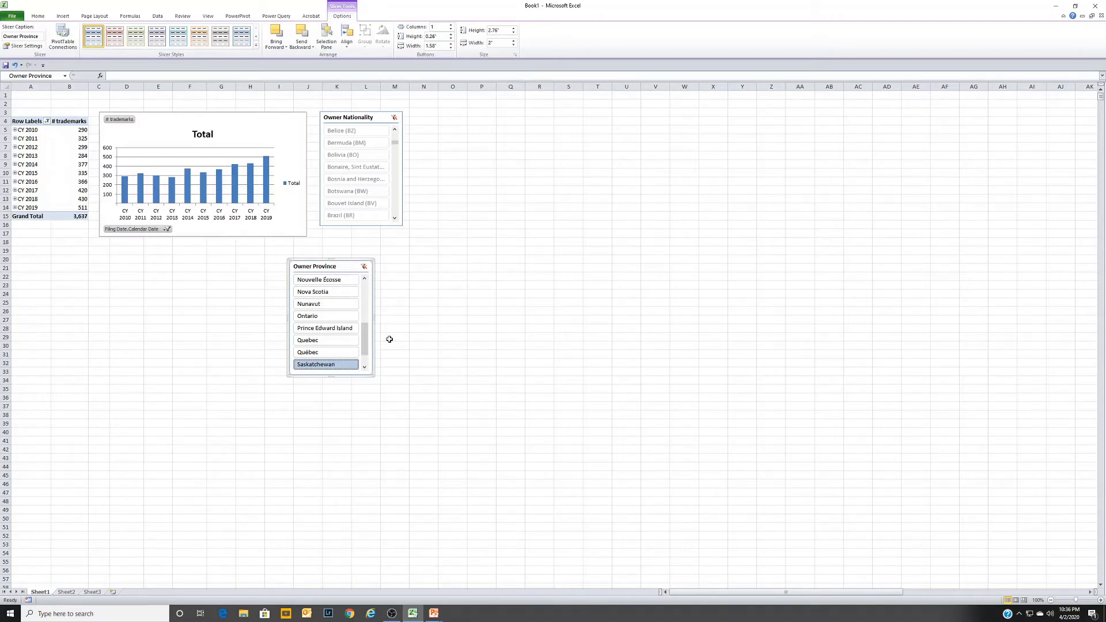
- Remove the PivotChart and the Owner Nationality and Owner Province slicers from the sheet, leaving only the PivotTable
left_click(282, 121)
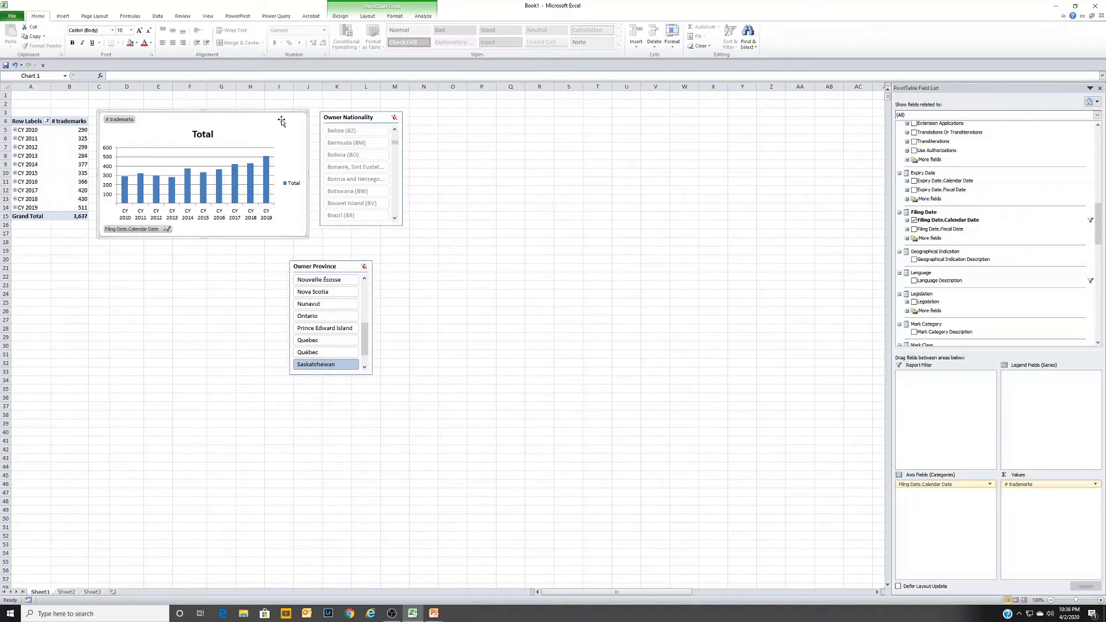
key("Escape")
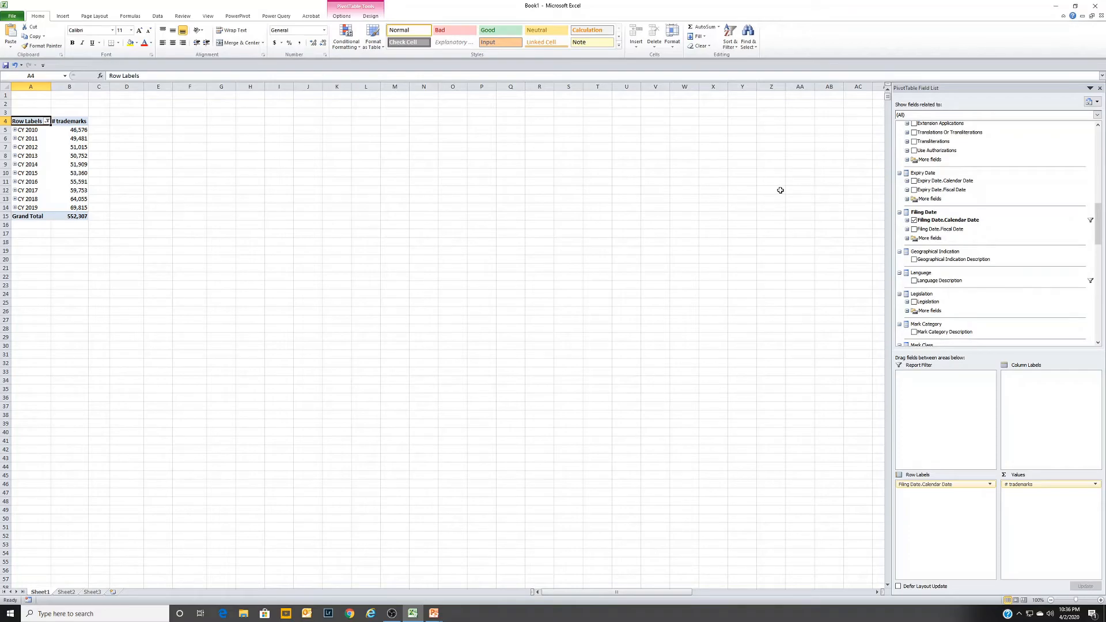
- Add the Owner By Nationality hierarchy to the PivotTable and place it in the report filter area
left_click_drag(1099, 217, 1099, 251)
left_click_drag(1098, 257, 1098, 288)
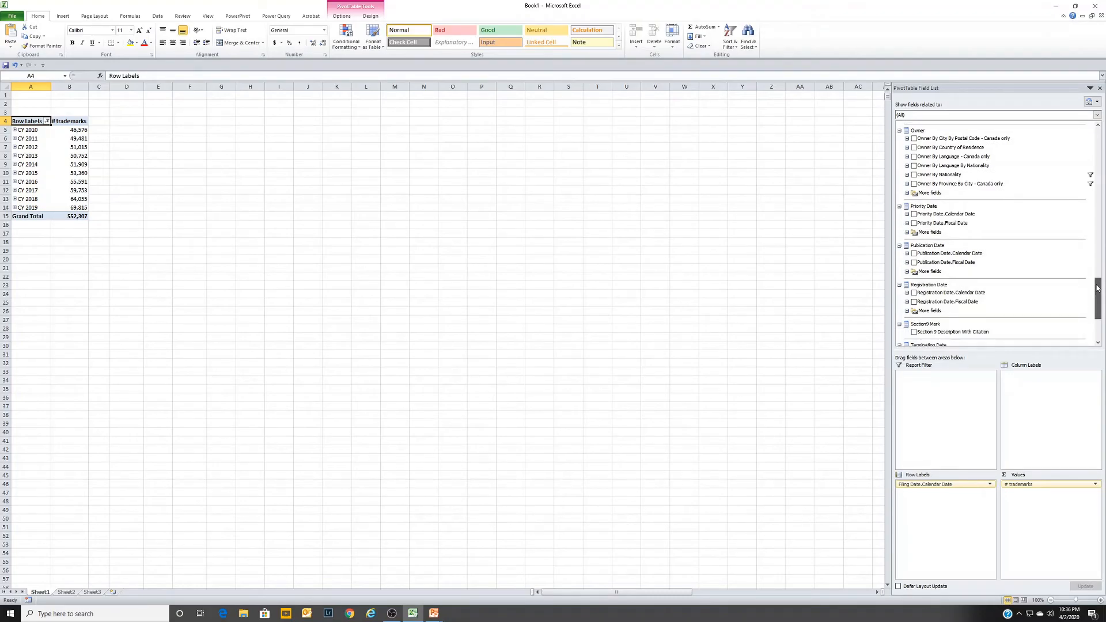
left_click(915, 175)
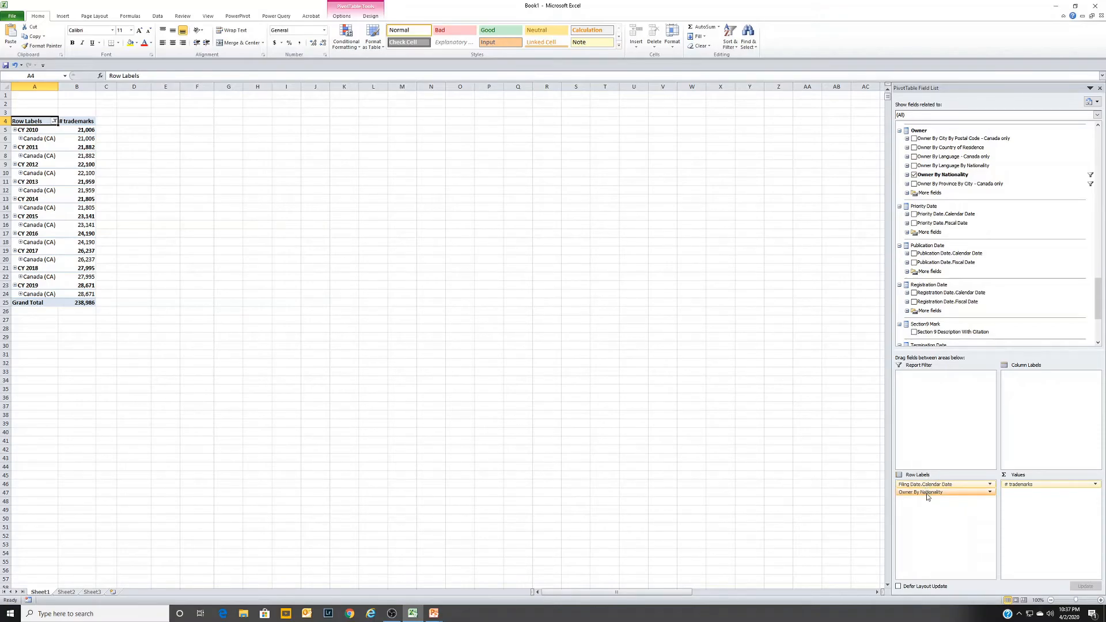
left_click_drag(927, 497, 931, 381)
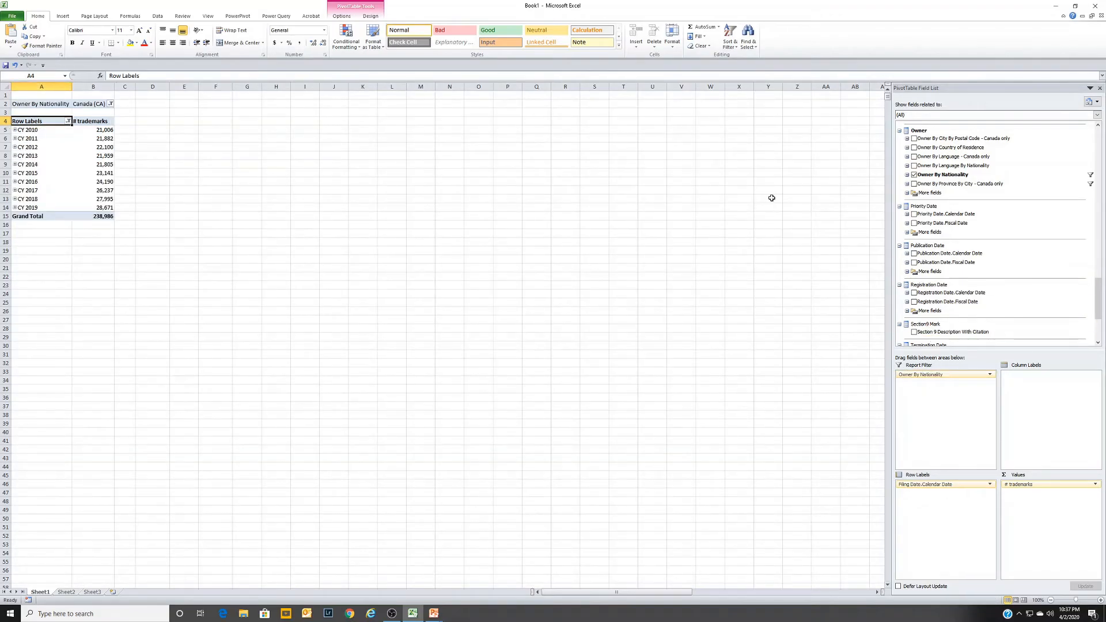
- In the Owner By Nationality filter, clear all selected nationalities and expand Korea, Republic of (i.e. South) (KR) to reach its LG owners
left_click(110, 104)
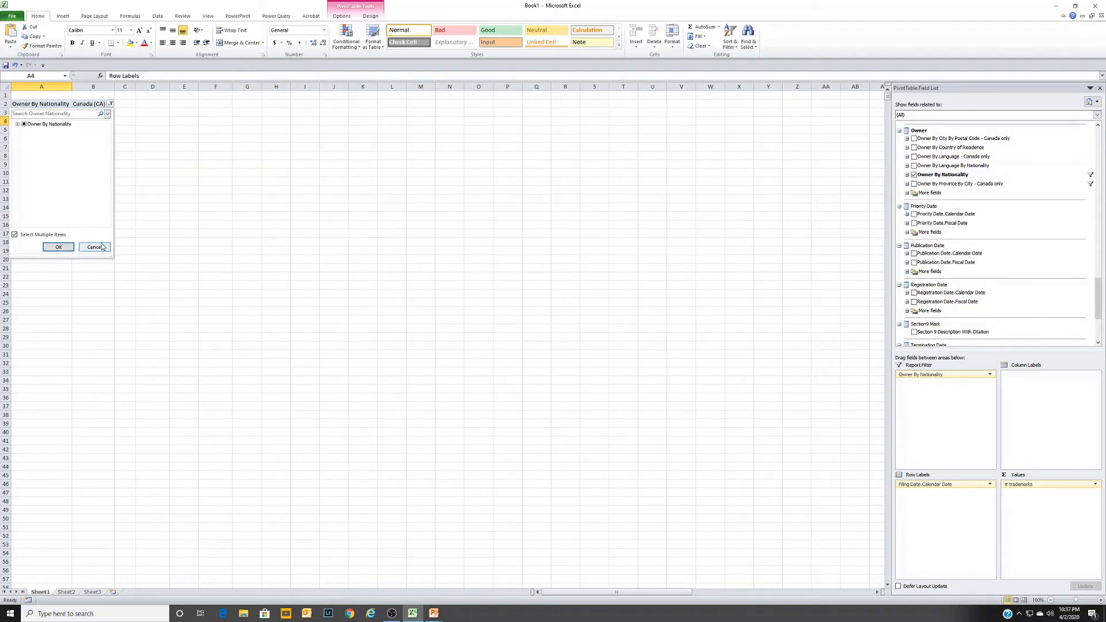
left_click(17, 124)
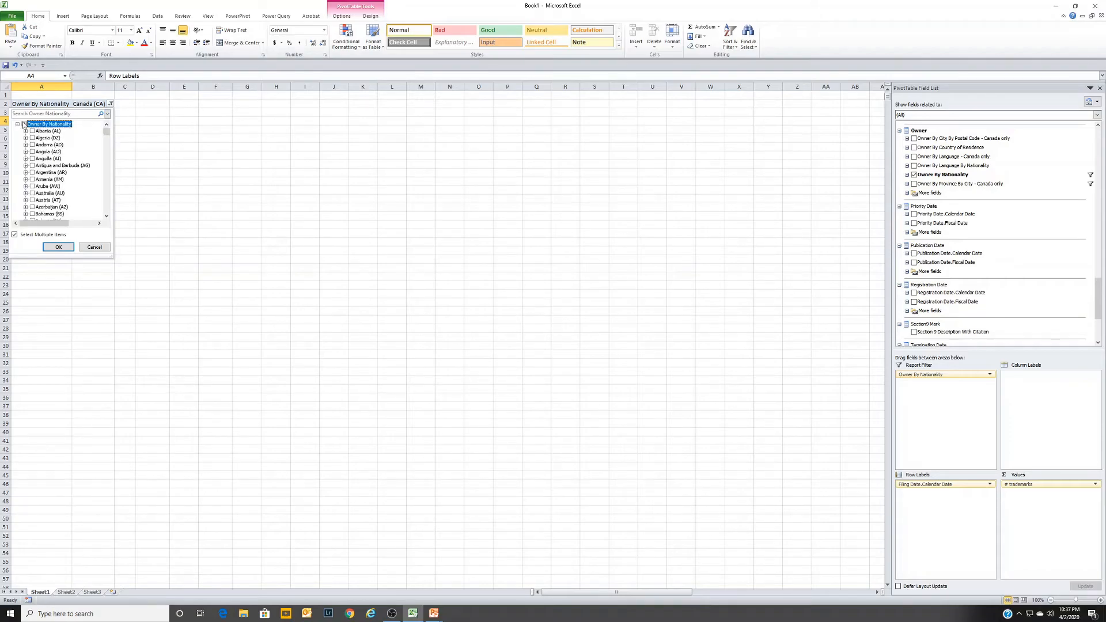
left_click(24, 124)
left_click_drag(106, 134, 109, 171)
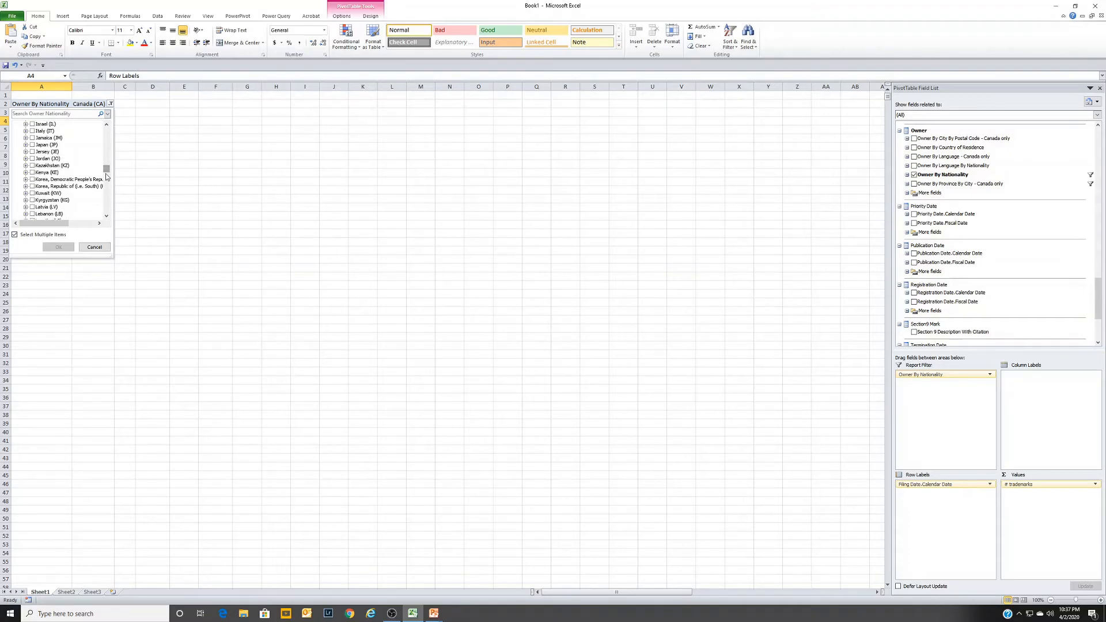
left_click_drag(111, 259, 240, 296)
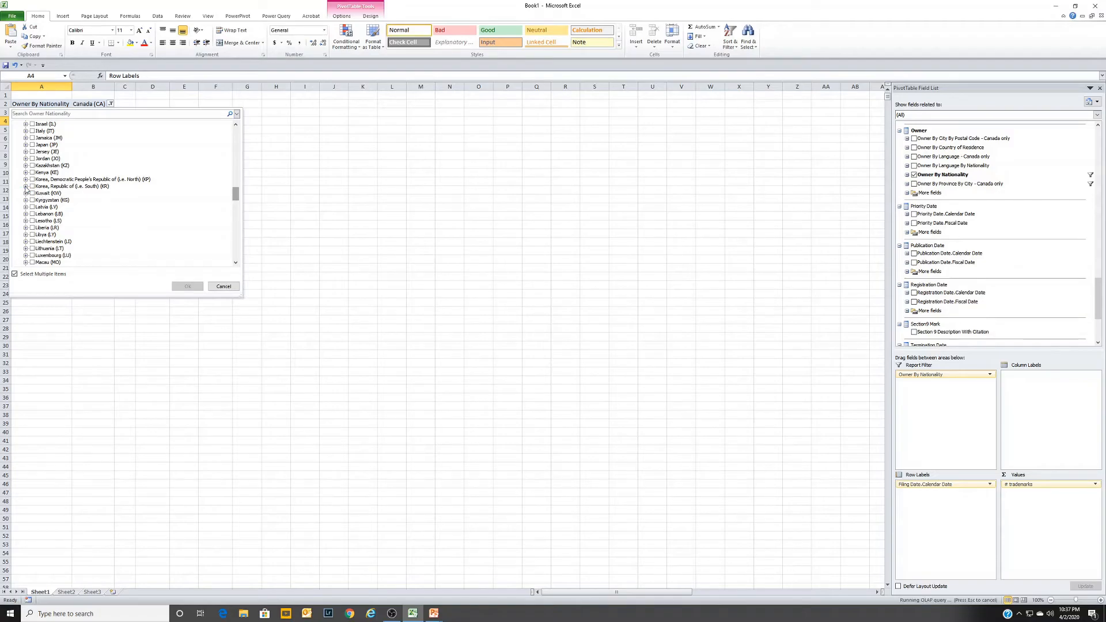
left_click(26, 188)
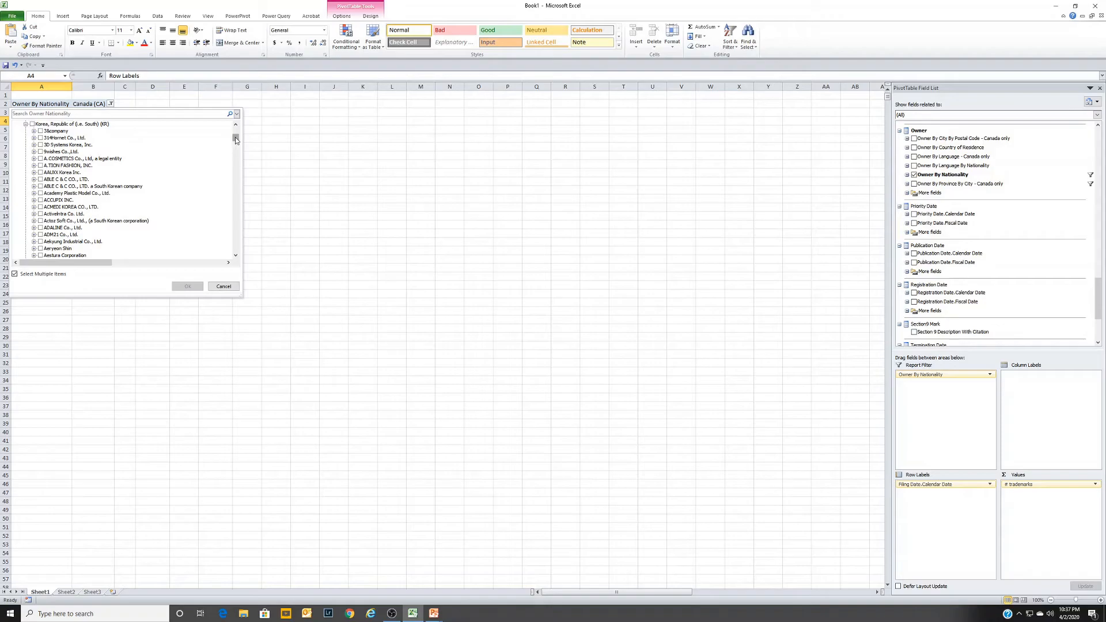
left_click_drag(235, 139, 236, 198)
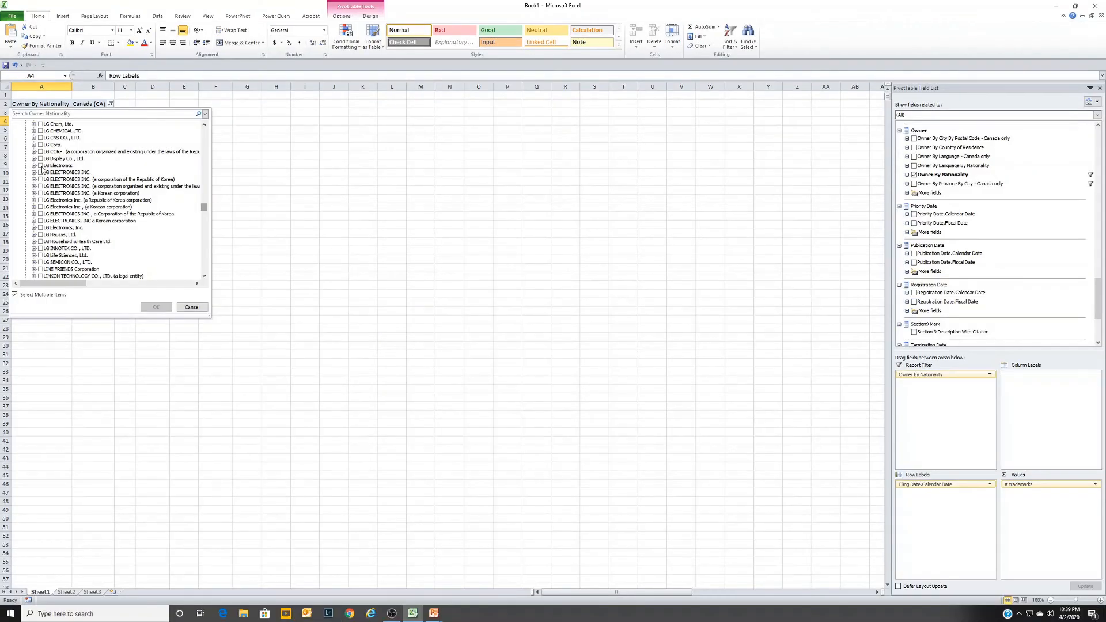
- Select all the LG Electronics name variants under Korea, Republic of, and apply the owner filter
left_click(72, 111)
left_click(40, 172)
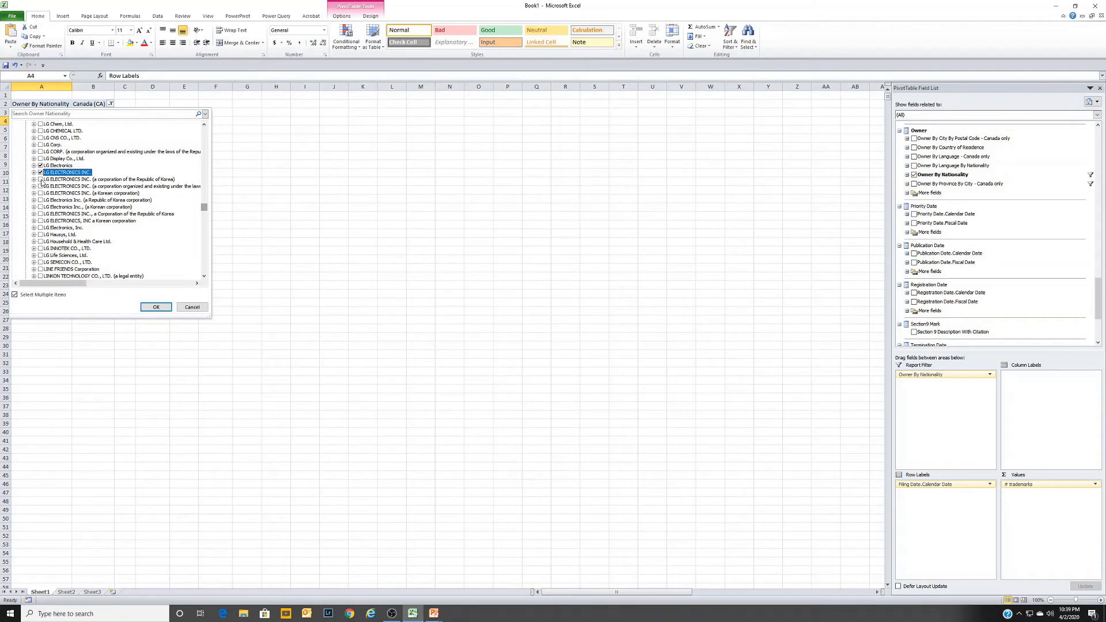
left_click(40, 179)
left_click(41, 186)
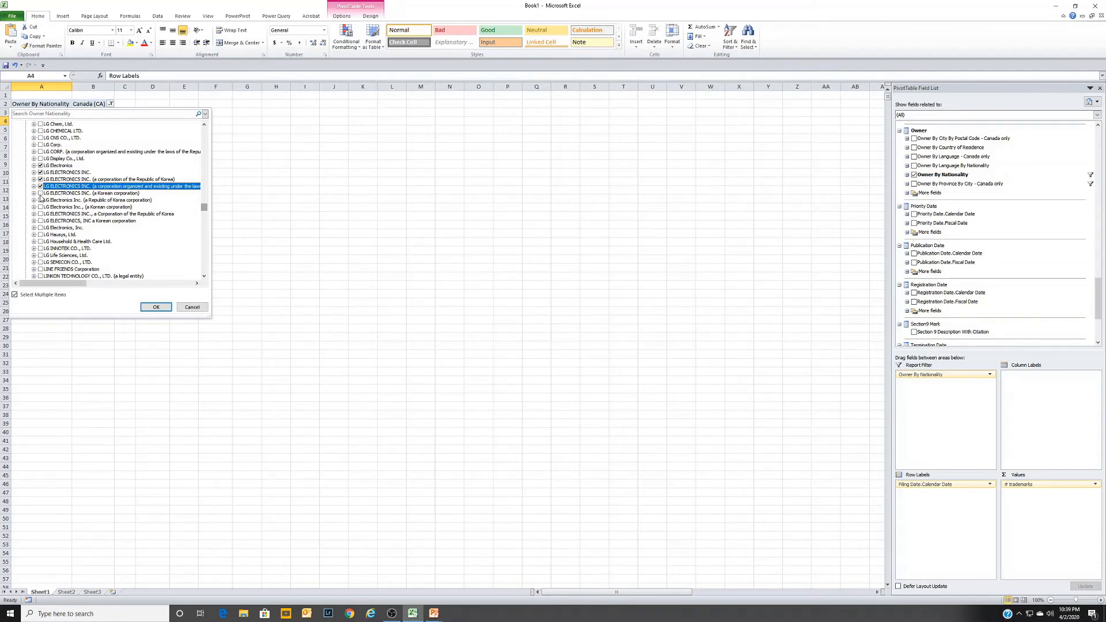
left_click(40, 193)
left_click(40, 200)
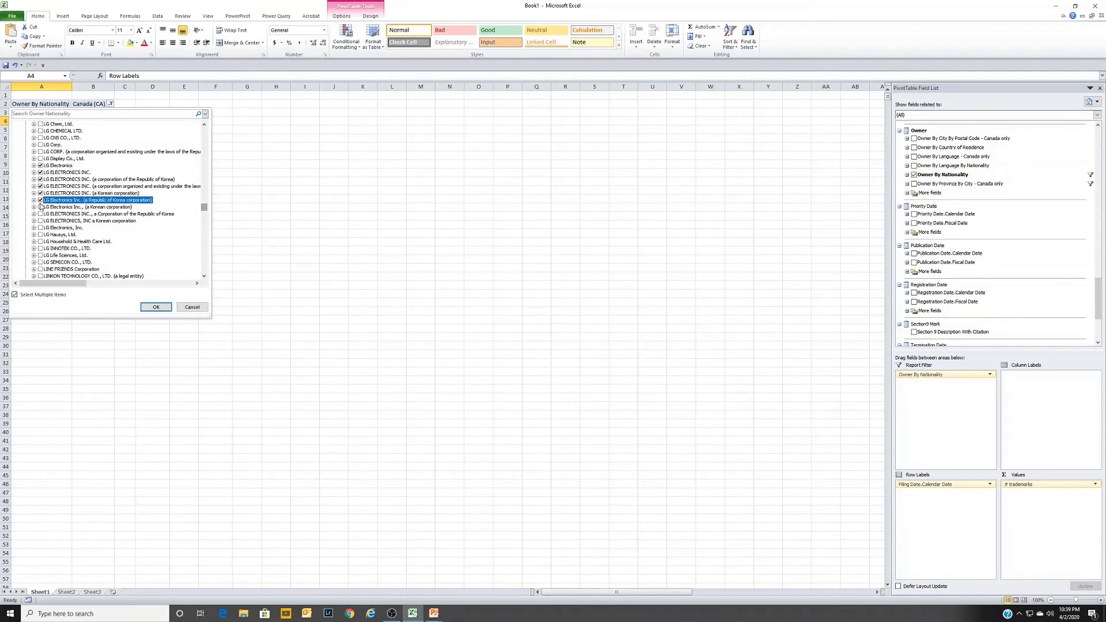
left_click(40, 206)
left_click(41, 213)
left_click(40, 220)
left_click(40, 228)
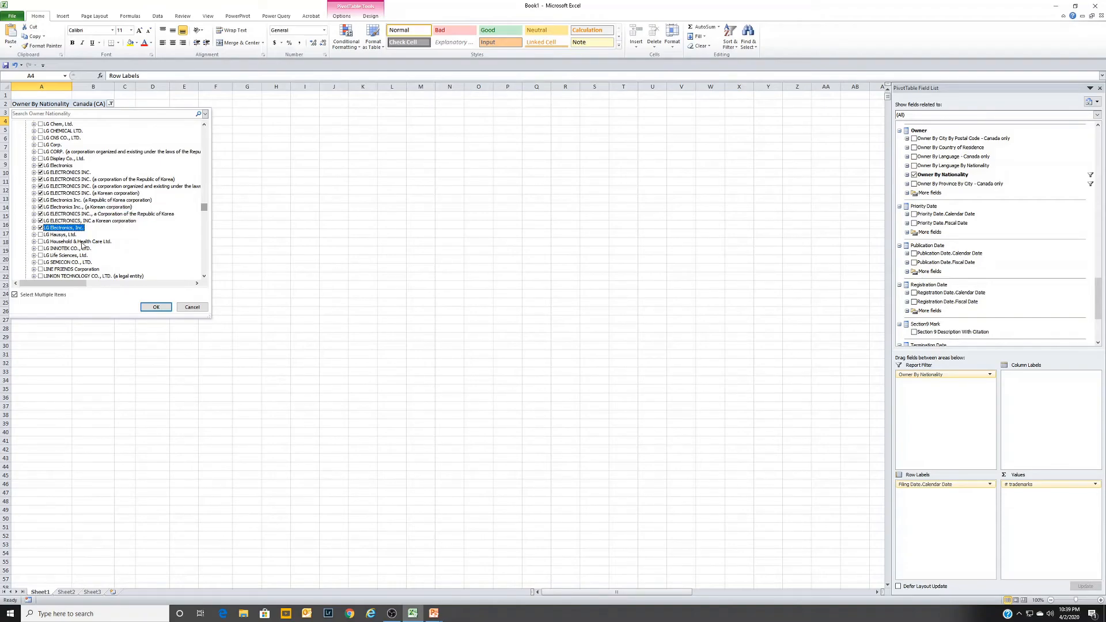
left_click(156, 307)
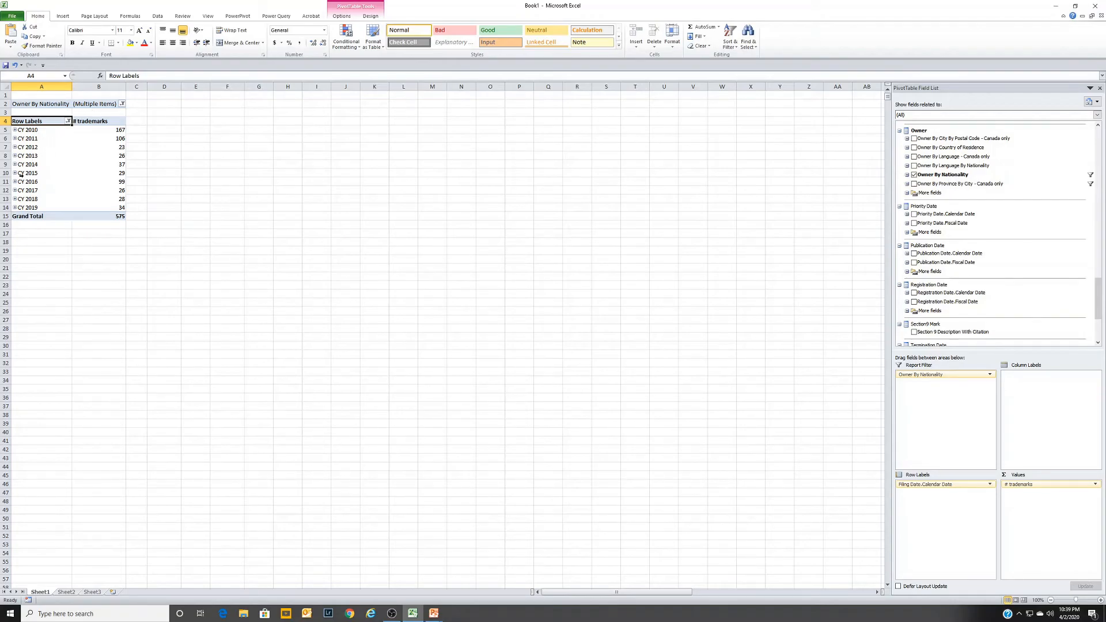
- Drill down from CY 2017 through Q2 to the individual filing dates in April
left_click(15, 191)
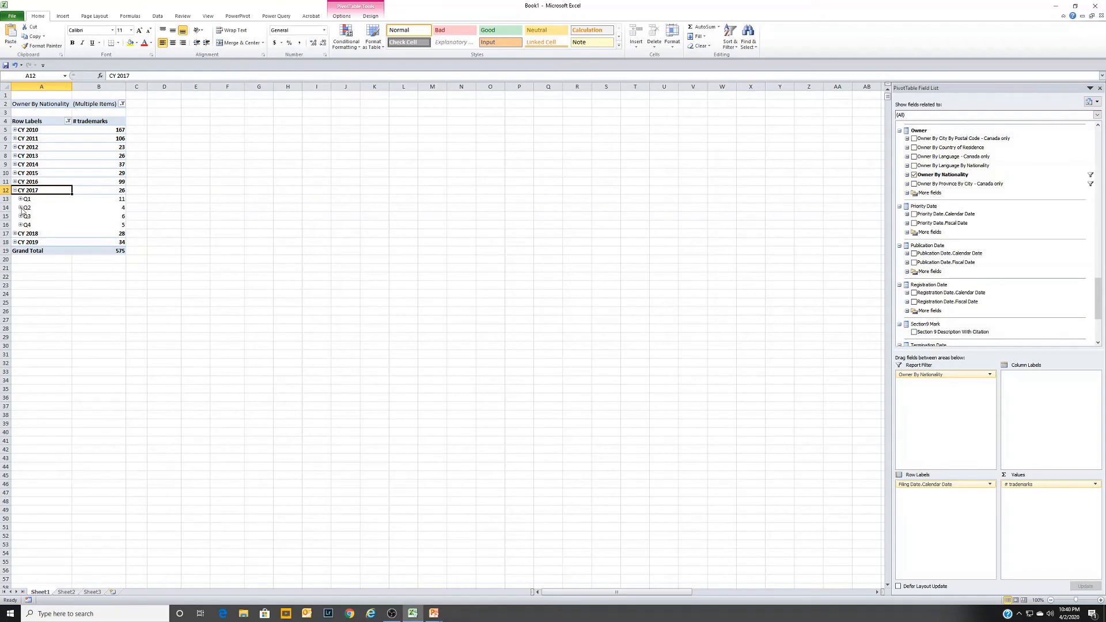
left_click(20, 207)
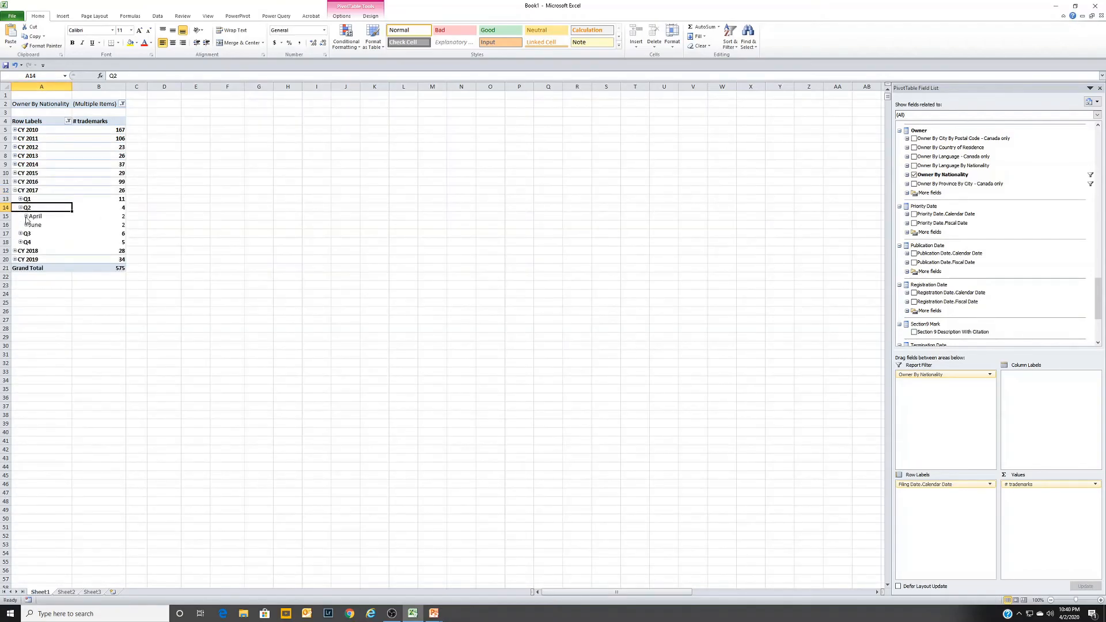
left_click(26, 216)
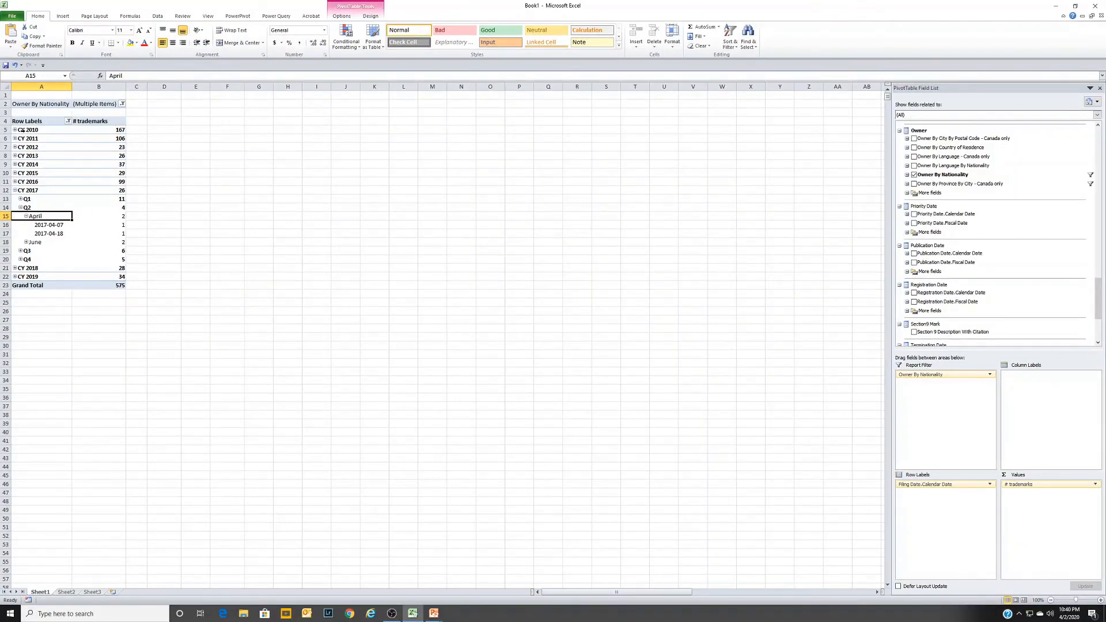
- Exclude calendar years 2010 through 2016 from the filing date rows, keeping only 2017 to 2019
left_click(69, 121)
left_click_drag(110, 232, 110, 300)
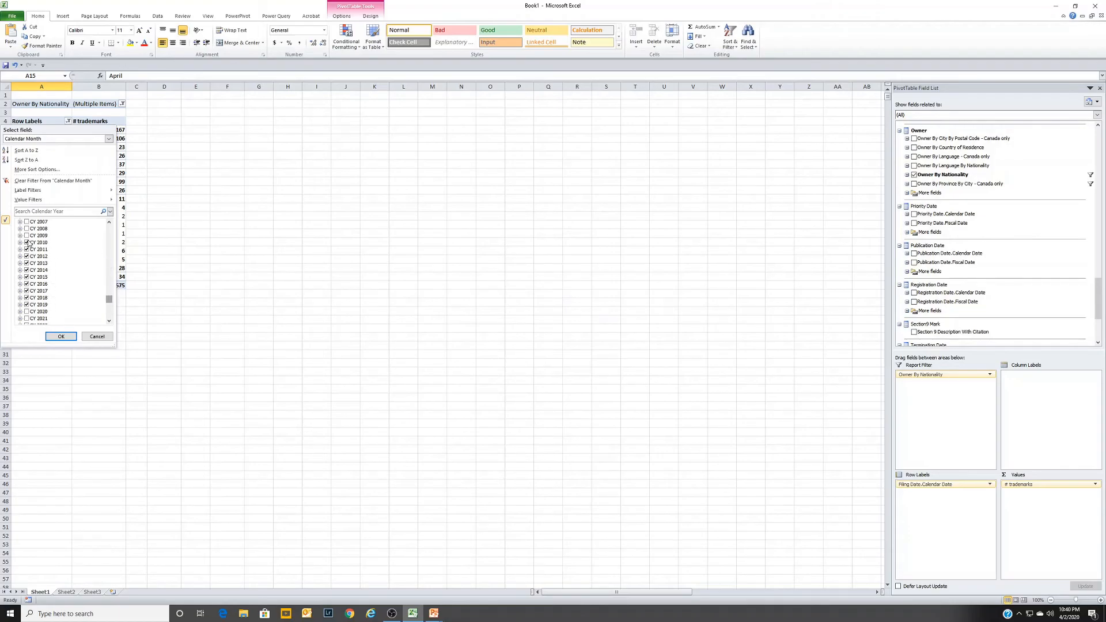
left_click(27, 243)
left_click(27, 249)
left_click(27, 256)
left_click(27, 263)
left_click(26, 271)
left_click(27, 277)
left_click(27, 284)
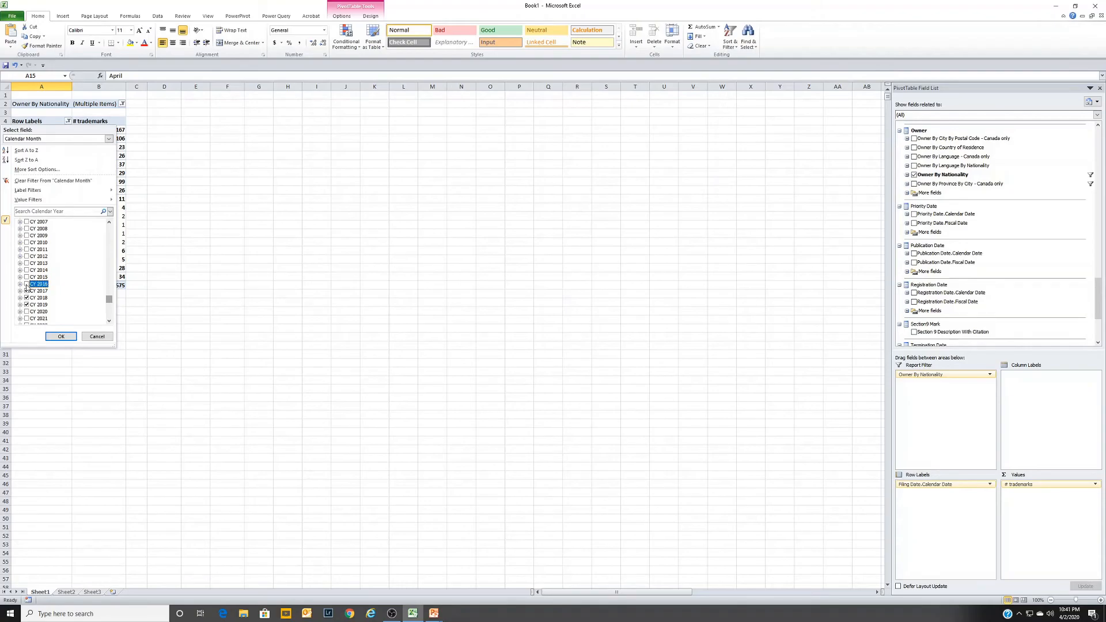
left_click(60, 336)
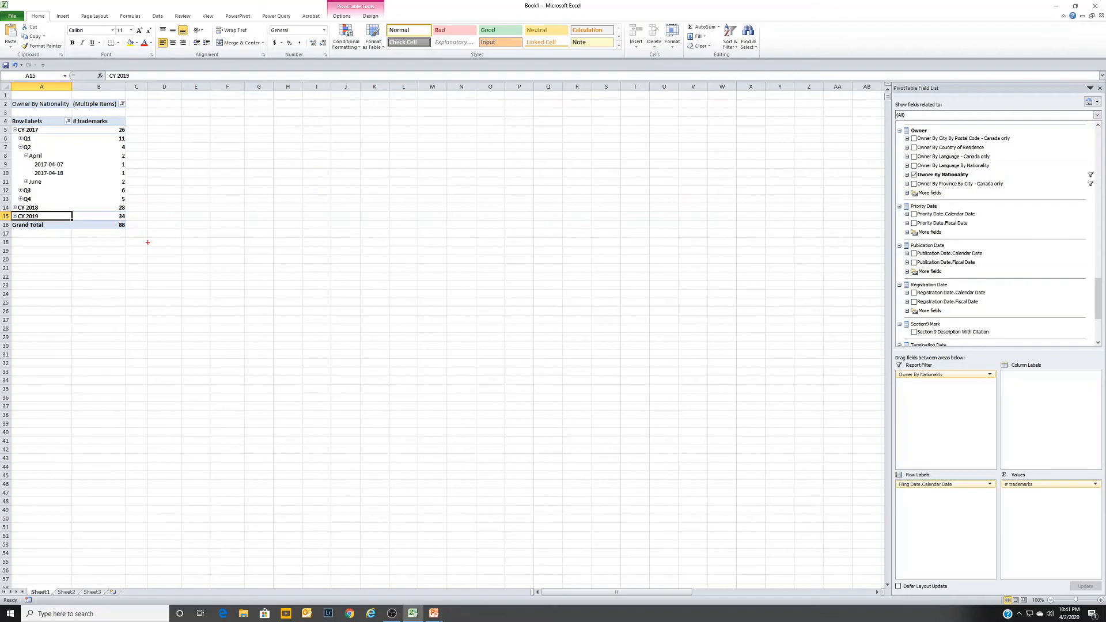
- Add the Application No With Extn field from the Document group to the PivotTable rows beneath the filing date
mouse_move(124, 217)
left_mouse_down()
mouse_move(107, 219)
mouse_move(134, 232)
mouse_move(132, 222)
left_mouse_up()
key("Escape")
left_click_drag(1100, 303, 1097, 207)
left_click(907, 274)
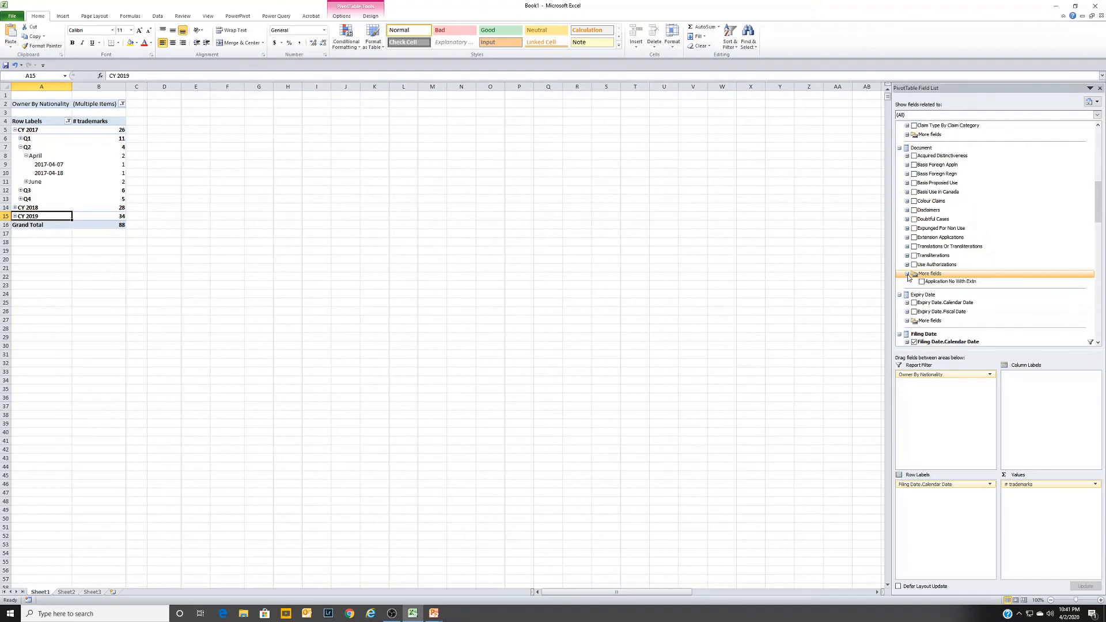
left_click(921, 282)
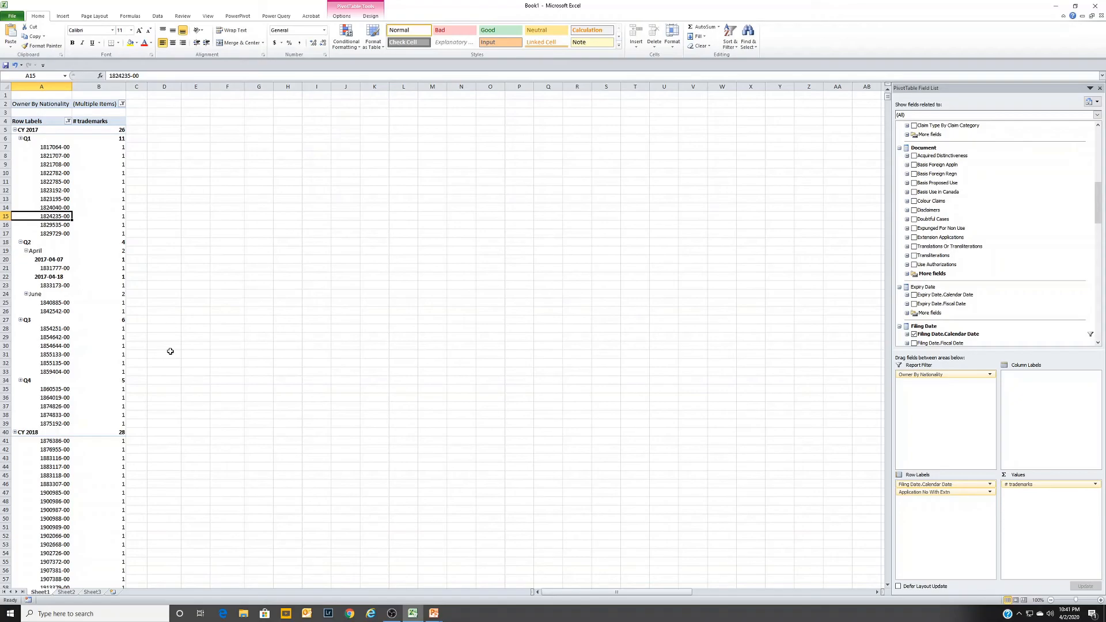
- Open the online Canadian Trademarks Database record in the browser for the application listed under filing date 2017-04-07
left_click(54, 269)
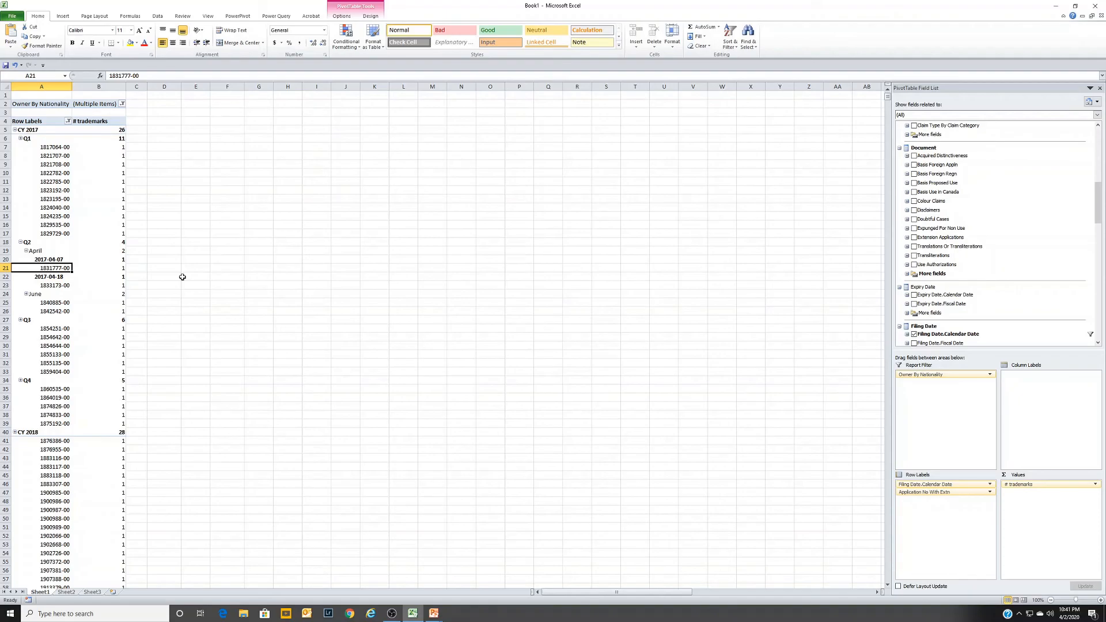
right_click(56, 267)
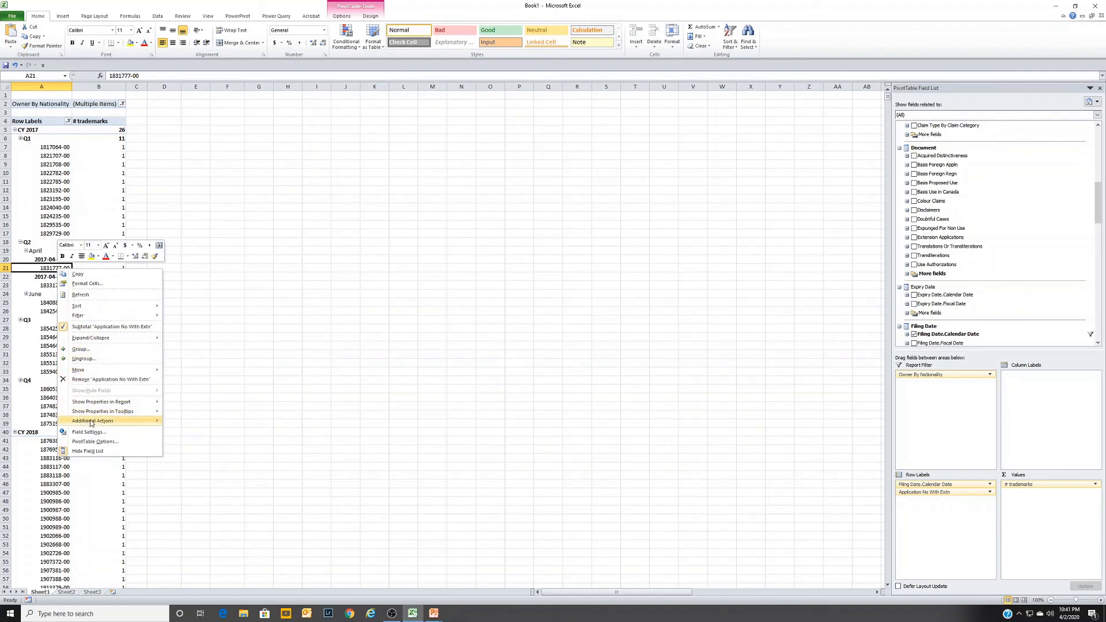
mouse_move(91, 423)
left_click(195, 423)
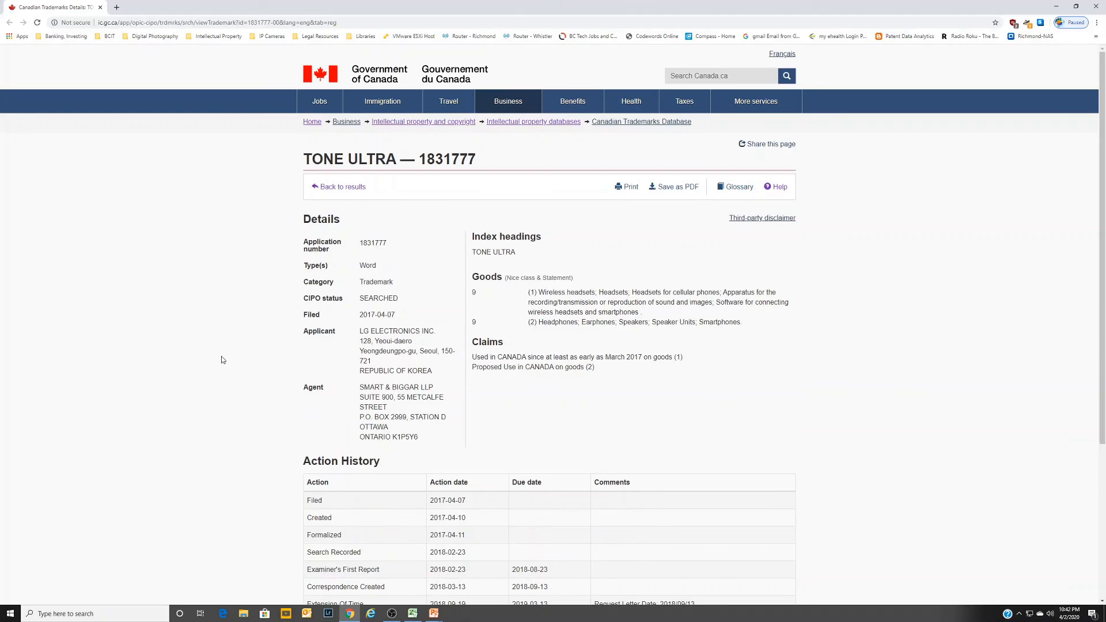
- Mark the applicant, country, application number and filing date in red on the trademark record page
key("ctrl+2")
mouse_move(363, 320)
left_mouse_down()
mouse_move(348, 348)
mouse_move(406, 352)
mouse_move(437, 336)
mouse_move(403, 321)
mouse_move(362, 327)
left_mouse_up()
mouse_move(391, 363)
left_mouse_down()
mouse_move(352, 366)
mouse_move(373, 375)
mouse_move(436, 368)
mouse_move(391, 364)
left_mouse_up()
mouse_move(486, 151)
left_mouse_down()
mouse_move(419, 141)
mouse_move(432, 171)
mouse_move(485, 158)
left_mouse_up()
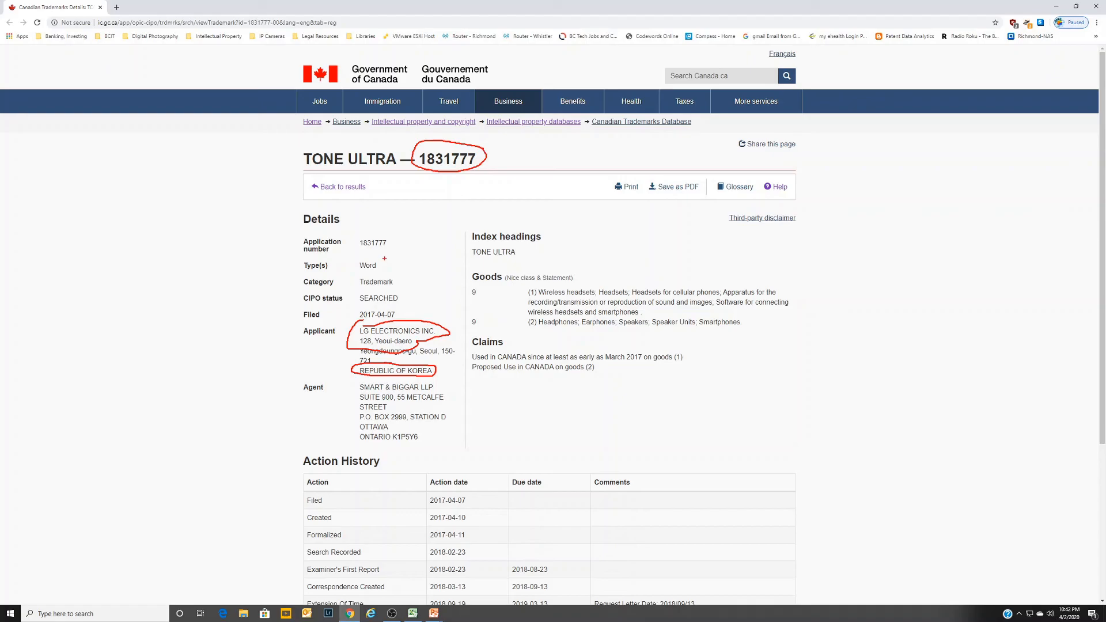
mouse_move(390, 306)
left_mouse_down()
mouse_move(374, 307)
mouse_move(384, 323)
left_mouse_up()
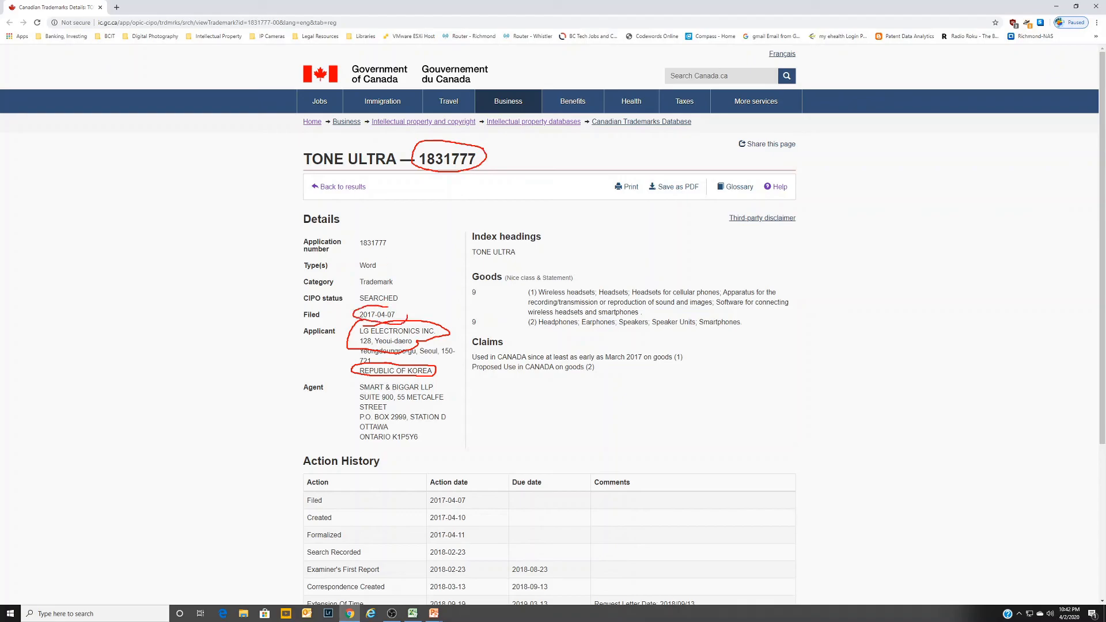